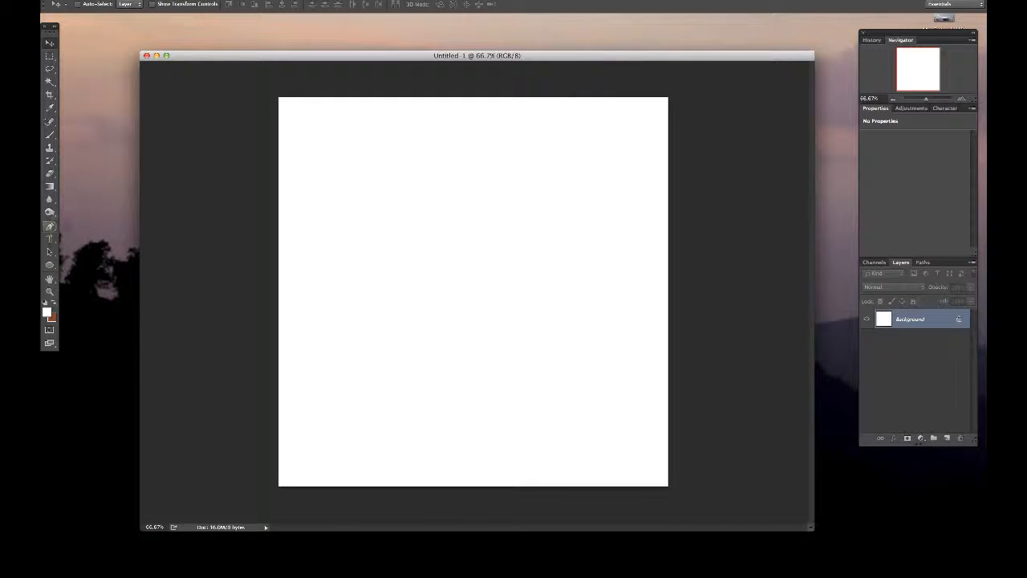
# - Activate the Pen tool after looking through its saved presets and tool variants
pyautogui.click(50, 227)
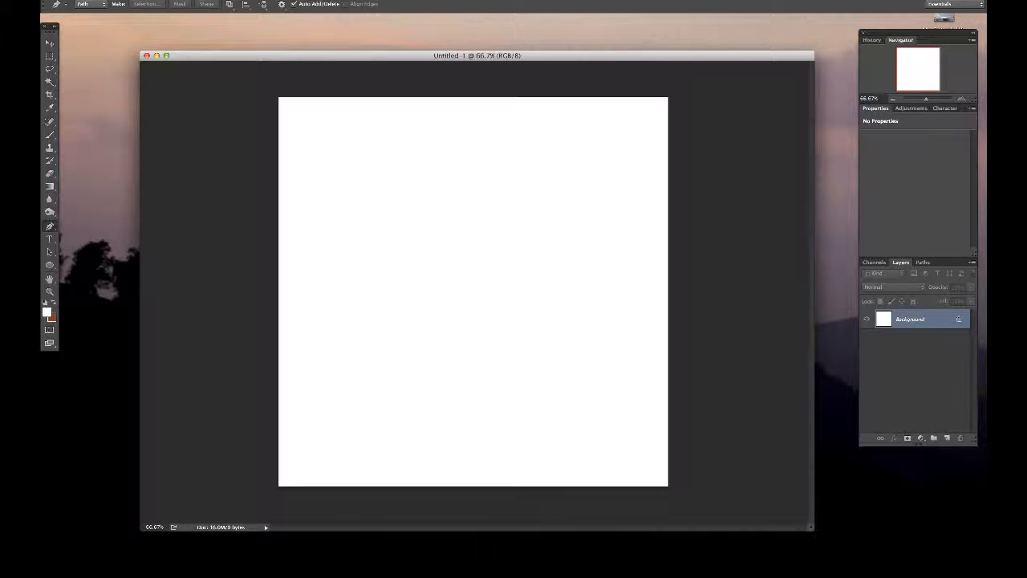
pyautogui.click(65, 5)
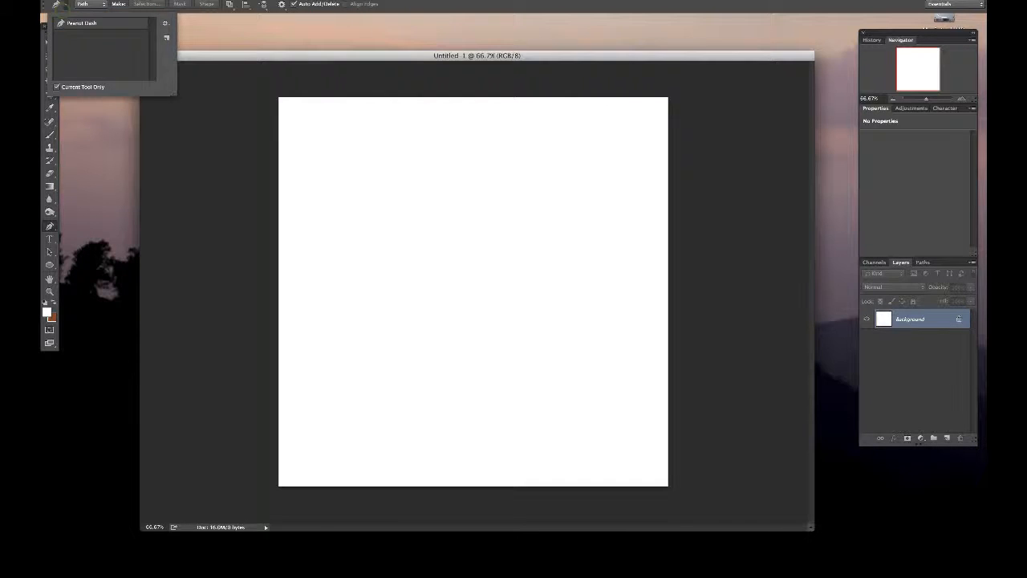
pyautogui.click(65, 5)
pyautogui.click(49, 226)
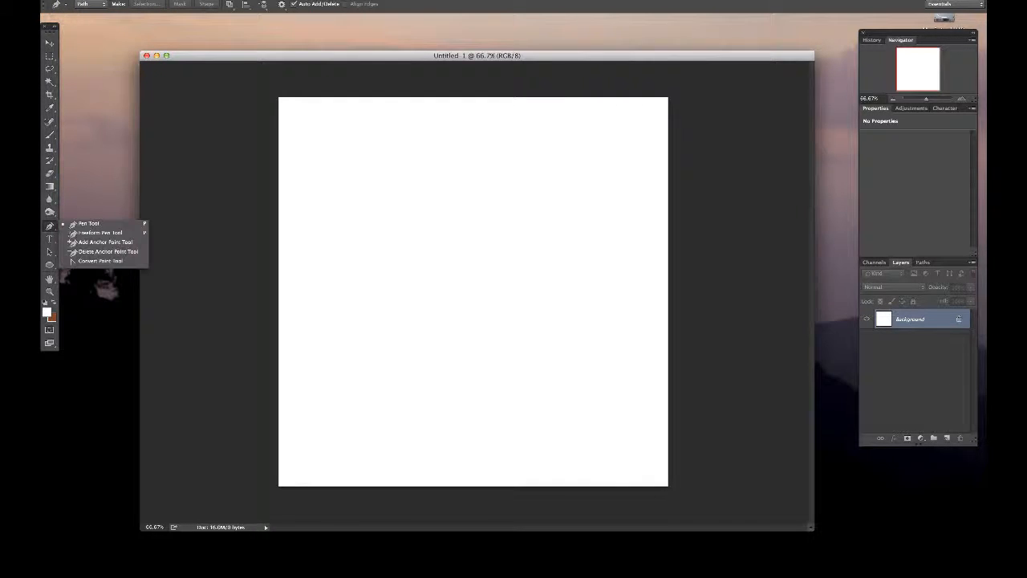
pyautogui.click(50, 226)
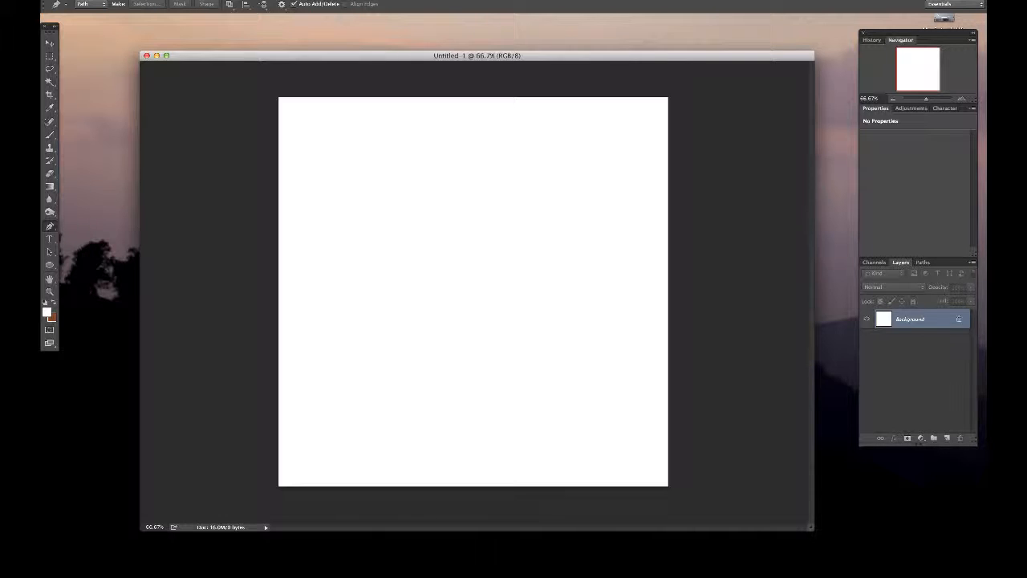
# - Draw a small four-point practice path near the middle of the canvas and dismiss it
pyautogui.moveTo(520, 235); pyautogui.dragTo(472, 245)
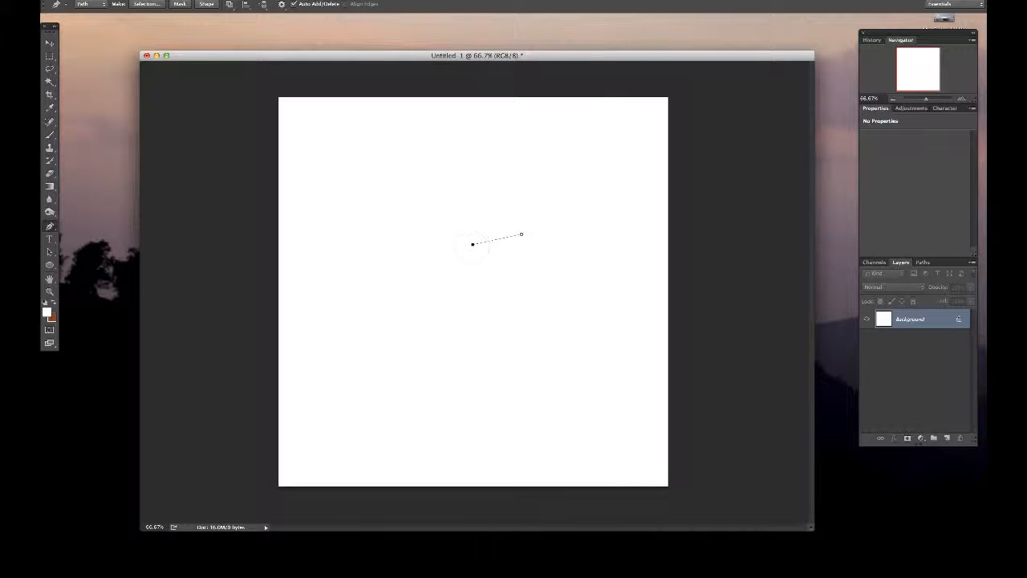
pyautogui.click(483, 268)
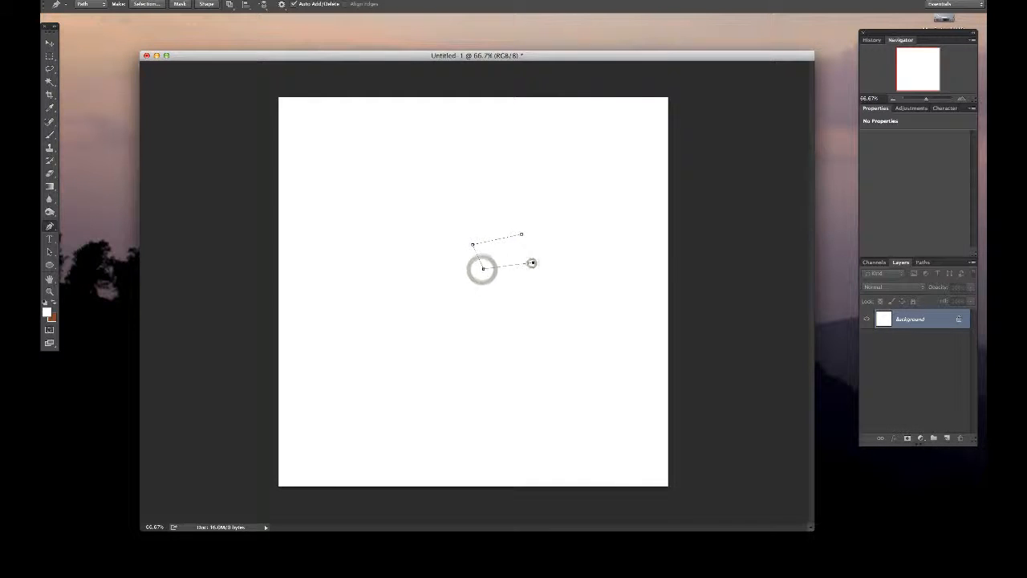
pyautogui.click(531, 262)
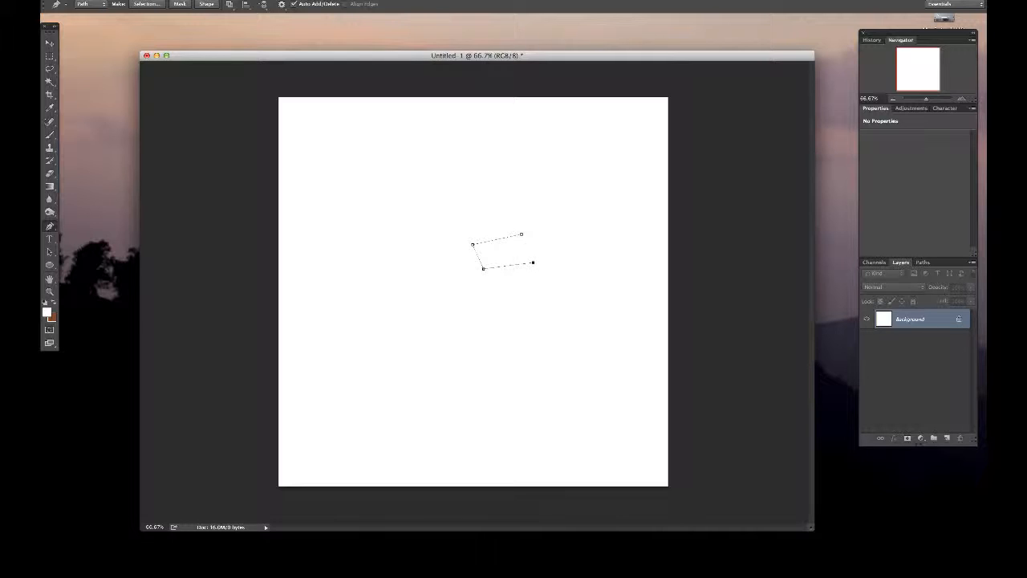
pyautogui.click(521, 234)
pyautogui.press('Return')
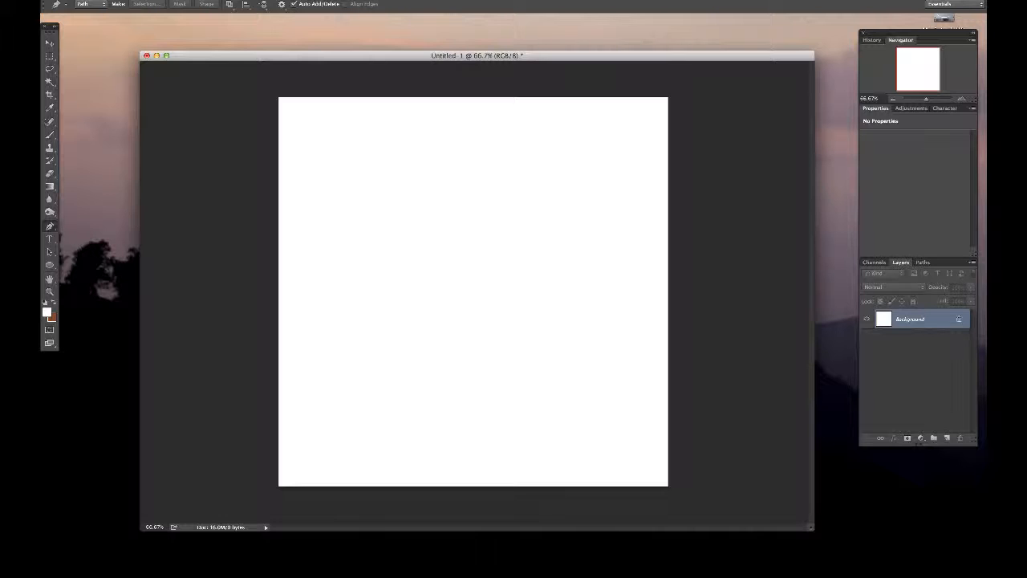
# - Draw a large practice path of straight segments across the canvas and delete it
pyautogui.click(347, 245)
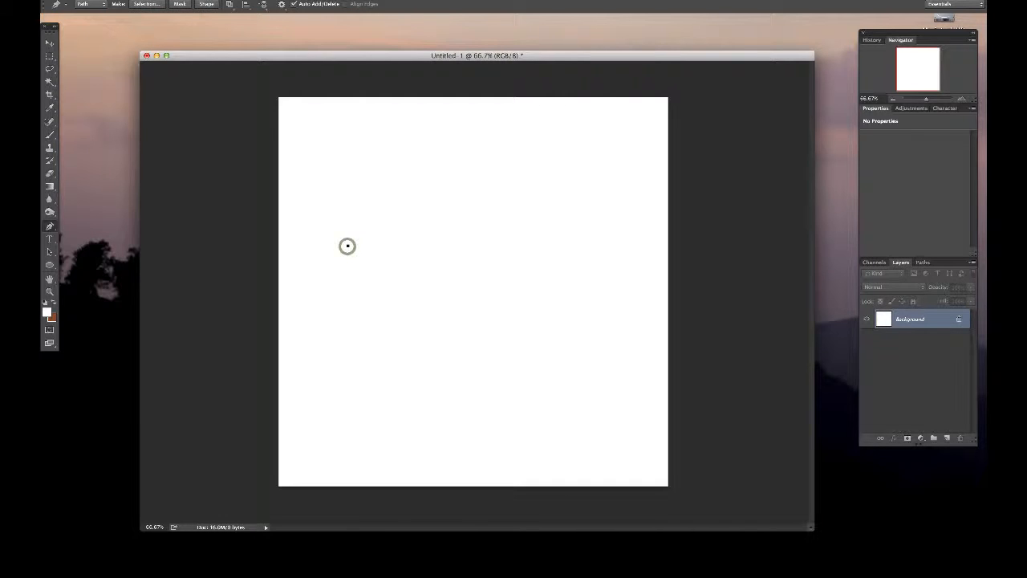
pyautogui.click(550, 235)
pyautogui.click(556, 311)
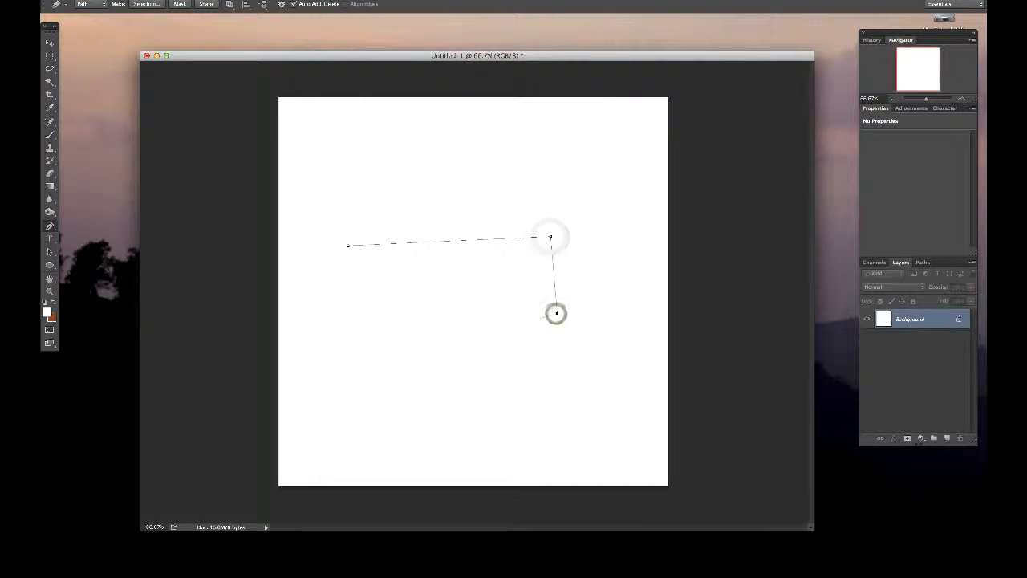
pyautogui.click(355, 362)
pyautogui.click(313, 246)
pyautogui.click(408, 153)
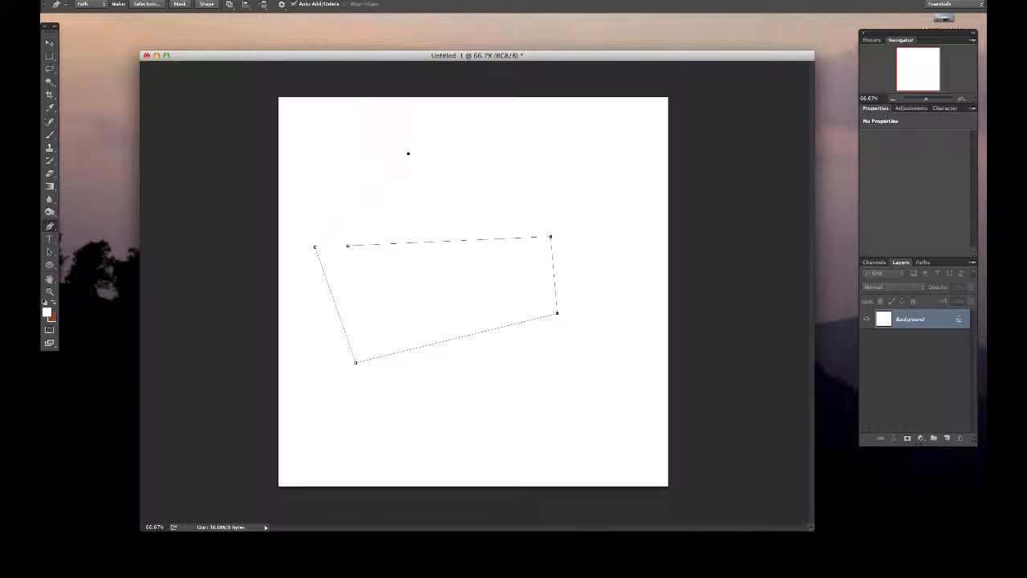
pyautogui.press('Delete')
pyautogui.press('Delete')
# - Paint a freehand brown heart outline on a new layer with an enlarged brush
pyautogui.press('b')
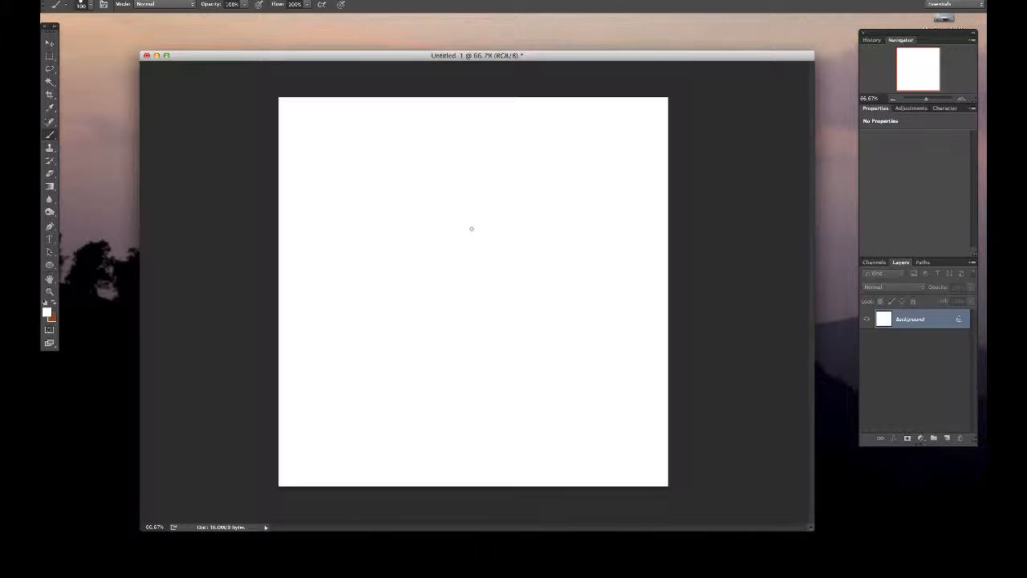
pyautogui.press(']')
pyautogui.press(']')
pyautogui.press(']')
pyautogui.press(']')
pyautogui.press(']')
pyautogui.press(']')
pyautogui.press(']')
pyautogui.press('x')
pyautogui.click(946, 438)
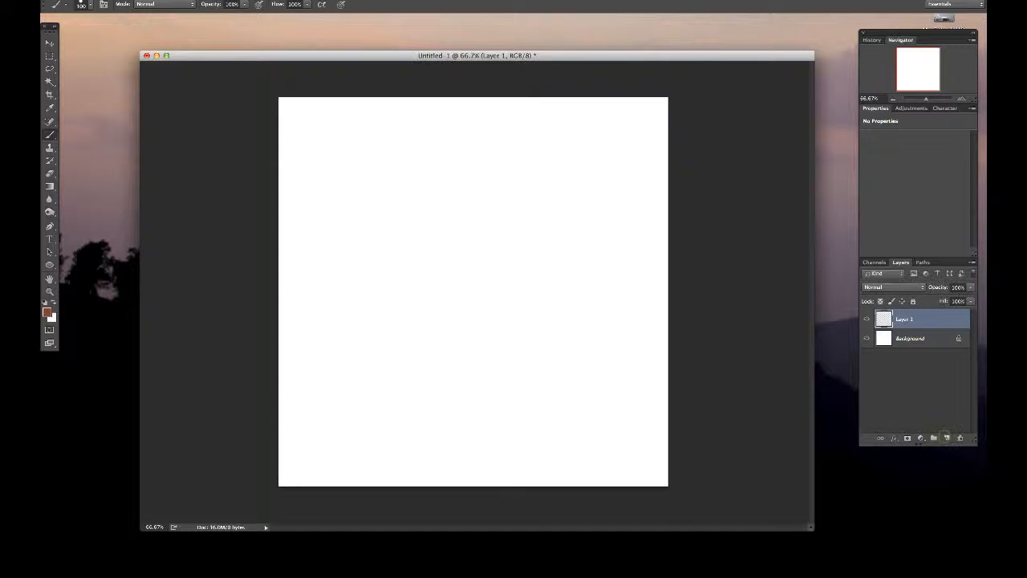
pyautogui.moveTo(436, 238)
pyautogui.mouseDown()
pyautogui.moveTo(401, 218)
pyautogui.moveTo(487, 331)
pyautogui.moveTo(436, 232)
pyautogui.moveTo(491, 333)
pyautogui.mouseUp()
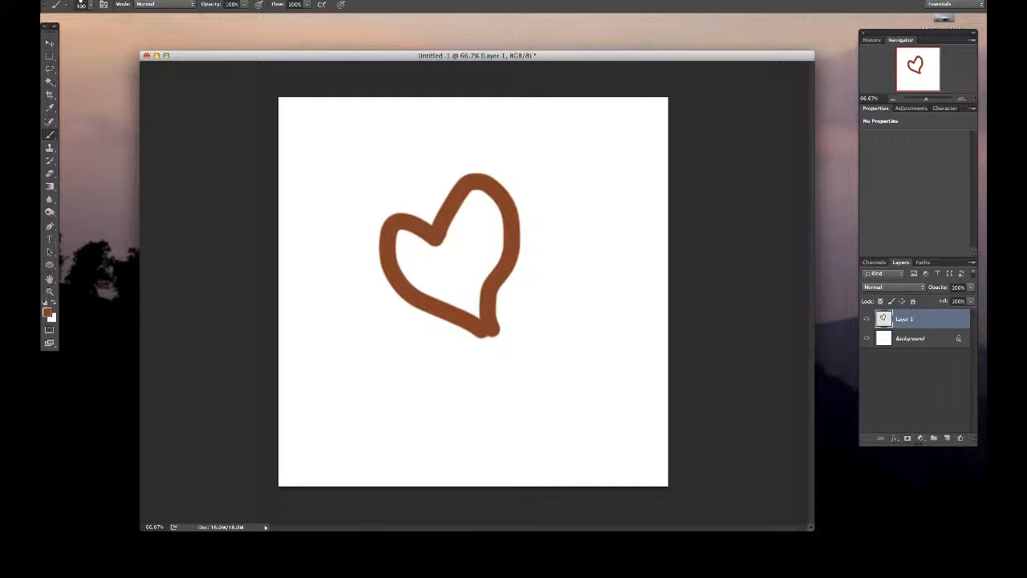
# - Zoom in on the heart to about 204%, enlarge the document window around it, and return to the Pen tool
pyautogui.press('p')
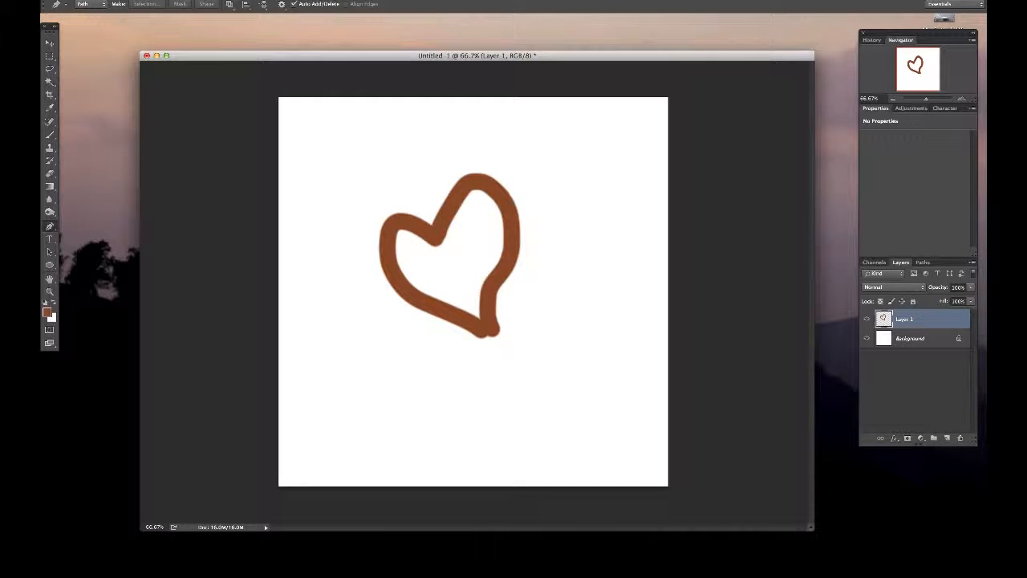
pyautogui.press('z')
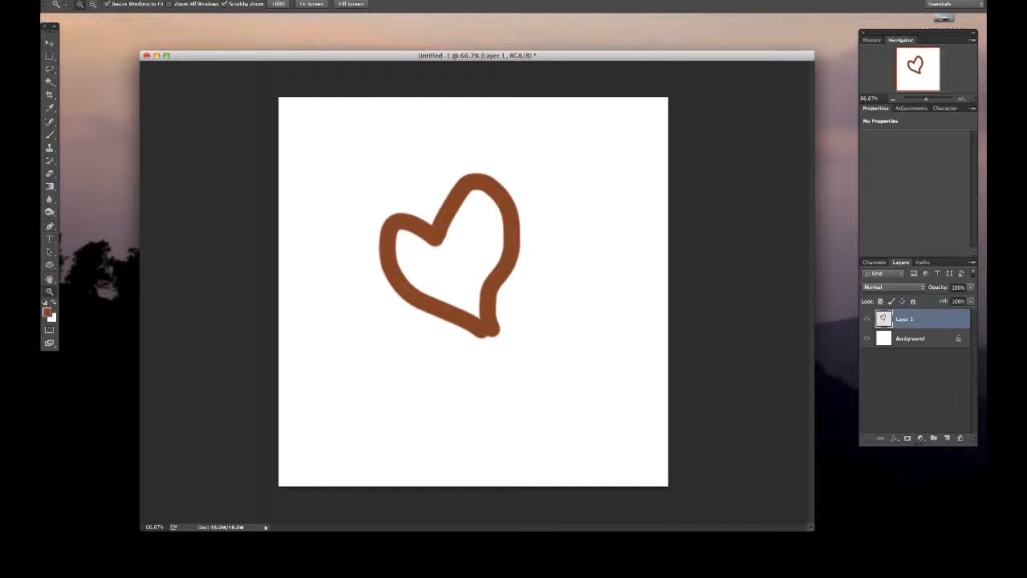
pyautogui.click(344, 161)
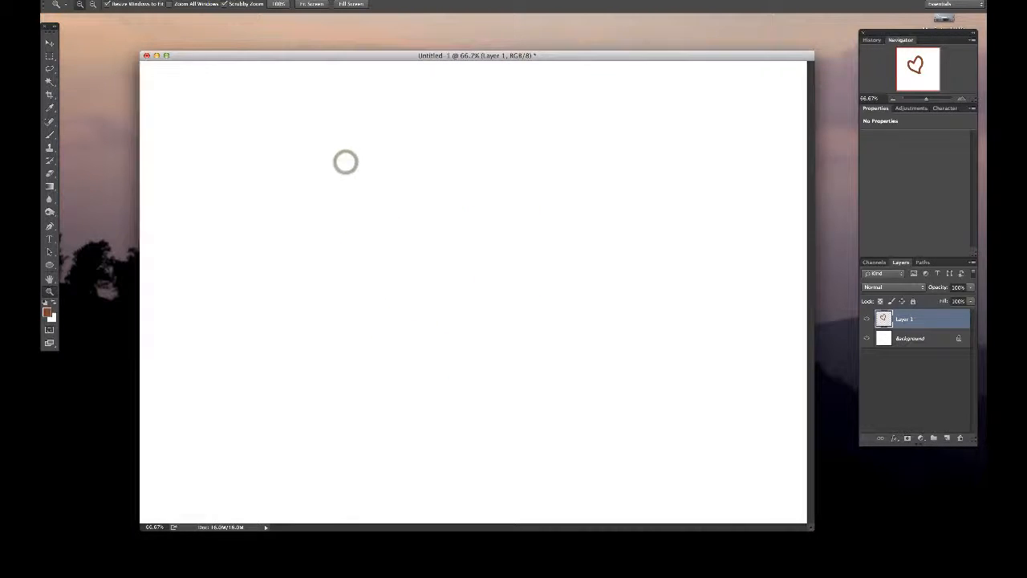
pyautogui.moveTo(346, 163); pyautogui.dragTo(413, 163)
pyautogui.hscroll(5, 473, 292)
pyautogui.scroll(-1, 473, 292)
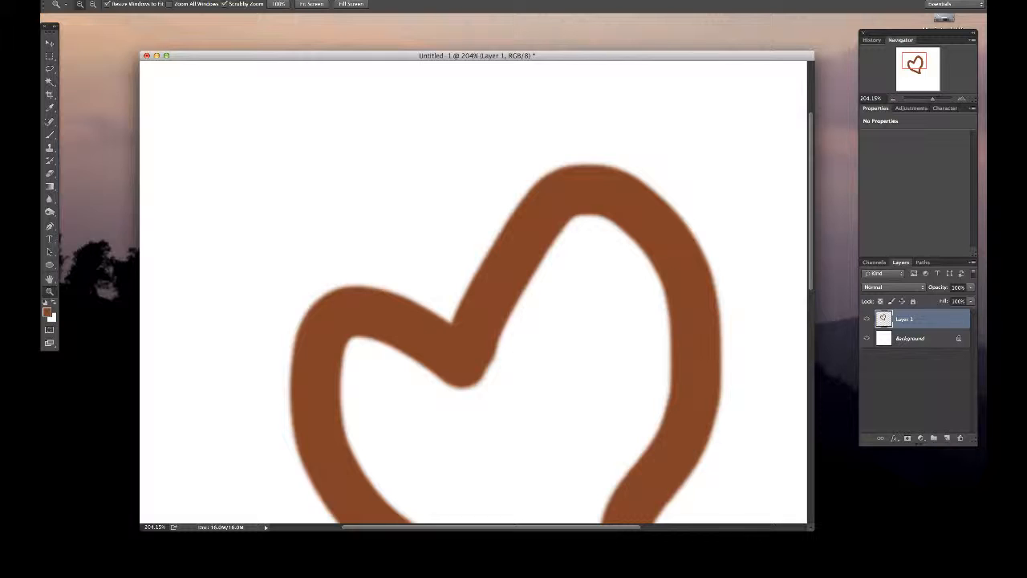
pyautogui.moveTo(449, 55); pyautogui.dragTo(389, 23)
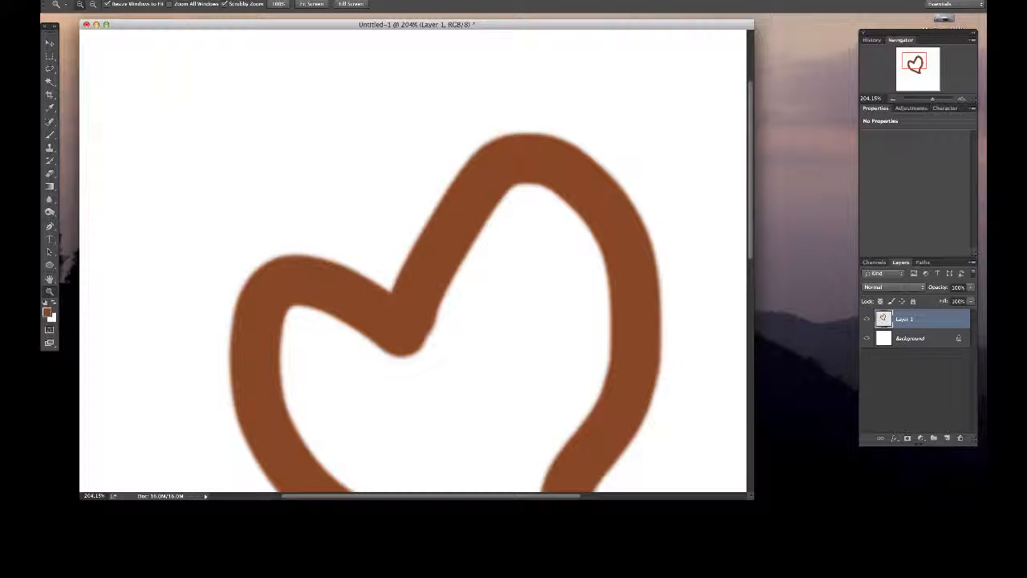
pyautogui.moveTo(751, 495); pyautogui.dragTo(832, 528)
pyautogui.press('p')
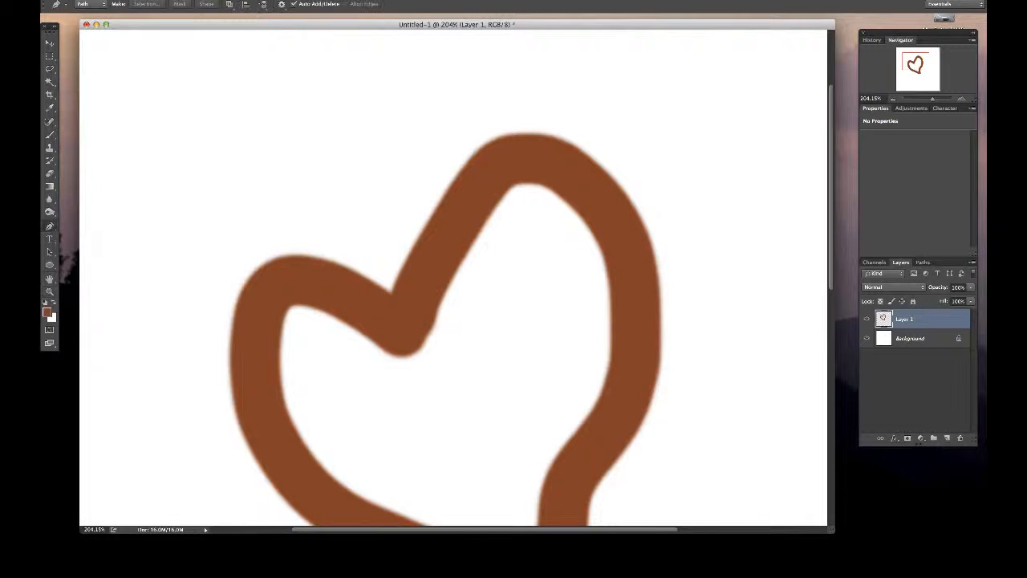
# - Try to start a pen path at the notch between the heart's two lobes
pyautogui.scroll(-3, 453, 276)
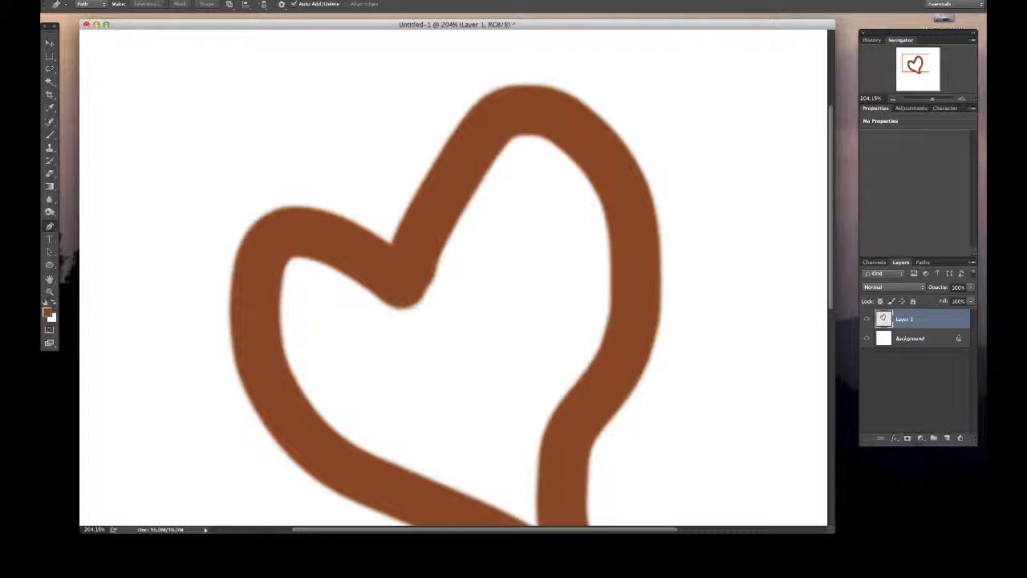
pyautogui.scroll(3, 453, 276)
pyautogui.hscroll(2, 453, 276)
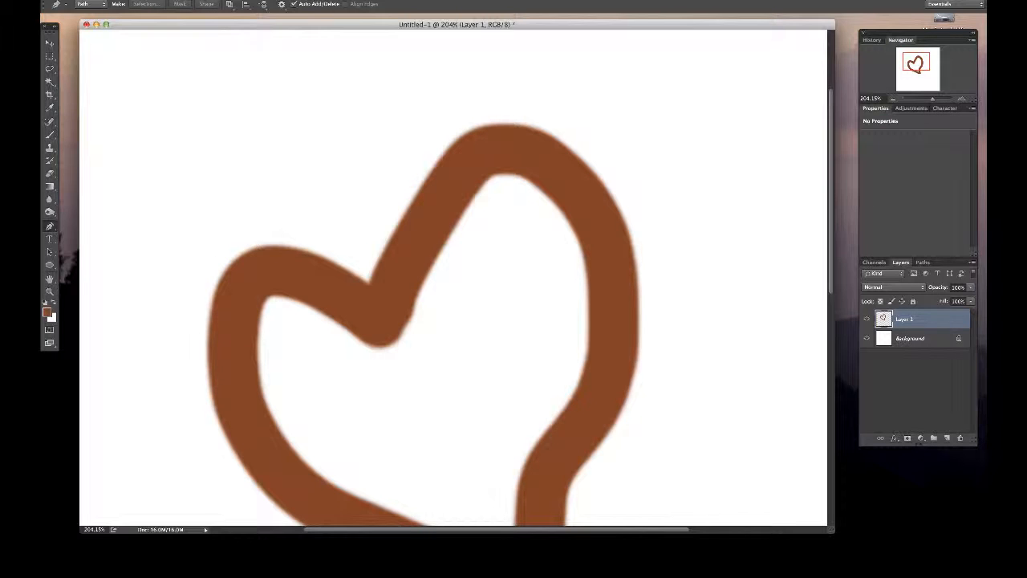
pyautogui.hscroll(-5, 453, 277)
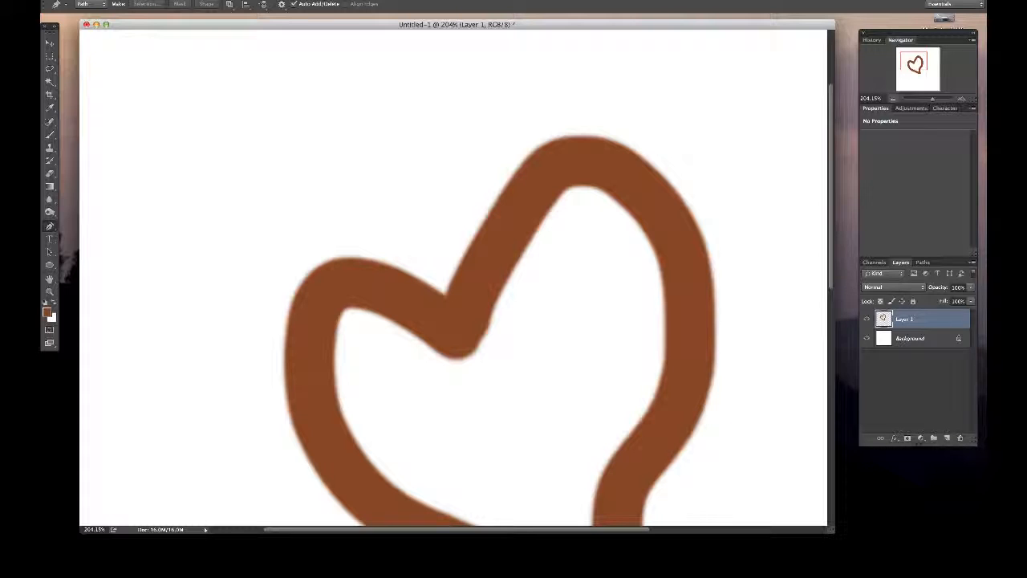
pyautogui.click(892, 99)
pyautogui.scroll(-5, 623, 519)
pyautogui.scroll(2, 623, 518)
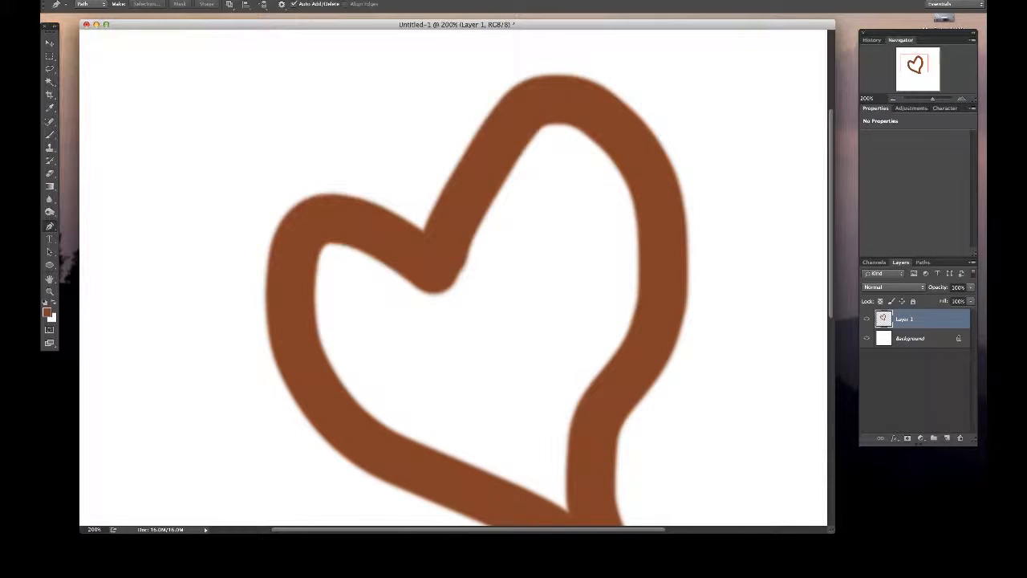
pyautogui.click(425, 224)
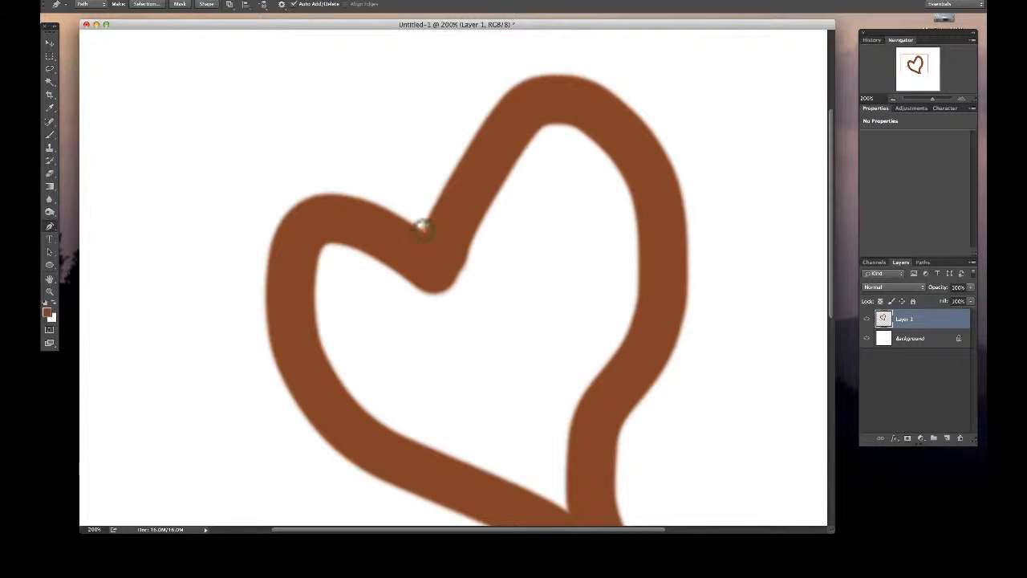
pyautogui.moveTo(425, 224); pyautogui.dragTo(451, 184)
pyautogui.press('Escape')
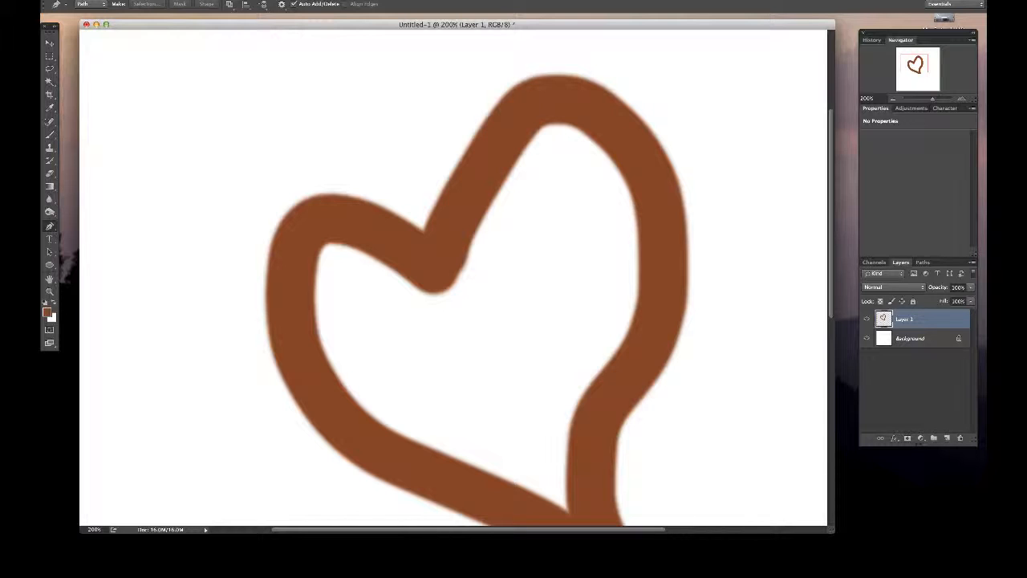
# - Start a pen path at the heart's upper notch and curve it over the right lobe to an anchor on the outer right edge
pyautogui.scroll(2, 453, 278)
pyautogui.hscroll(-2, 453, 278)
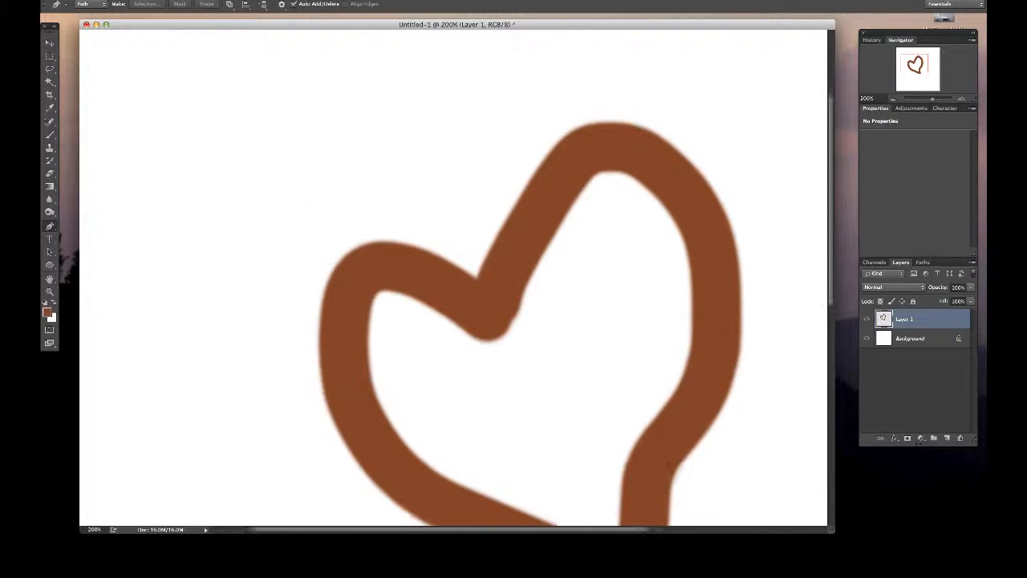
pyautogui.scroll(2, 453, 278)
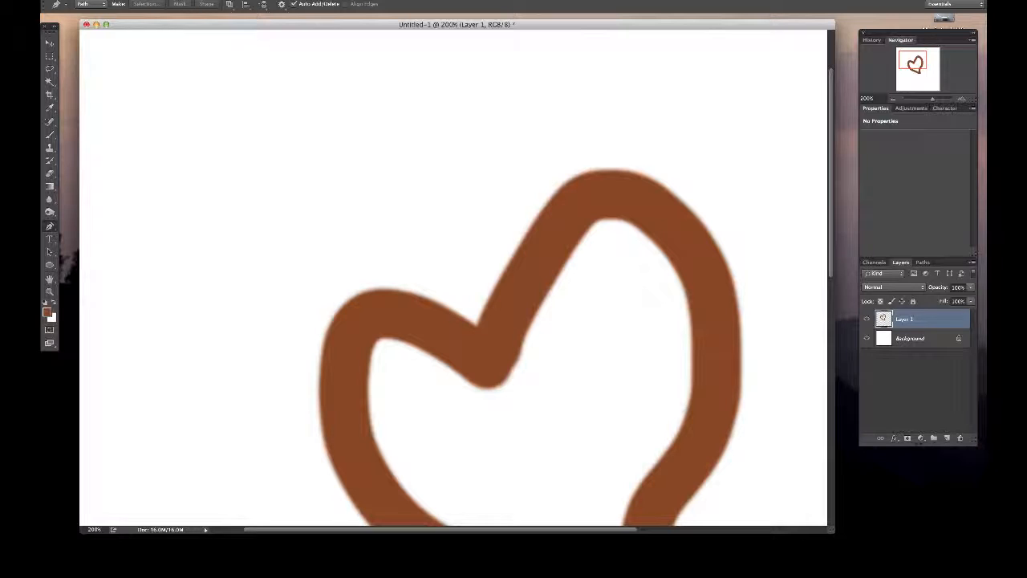
pyautogui.click(477, 324)
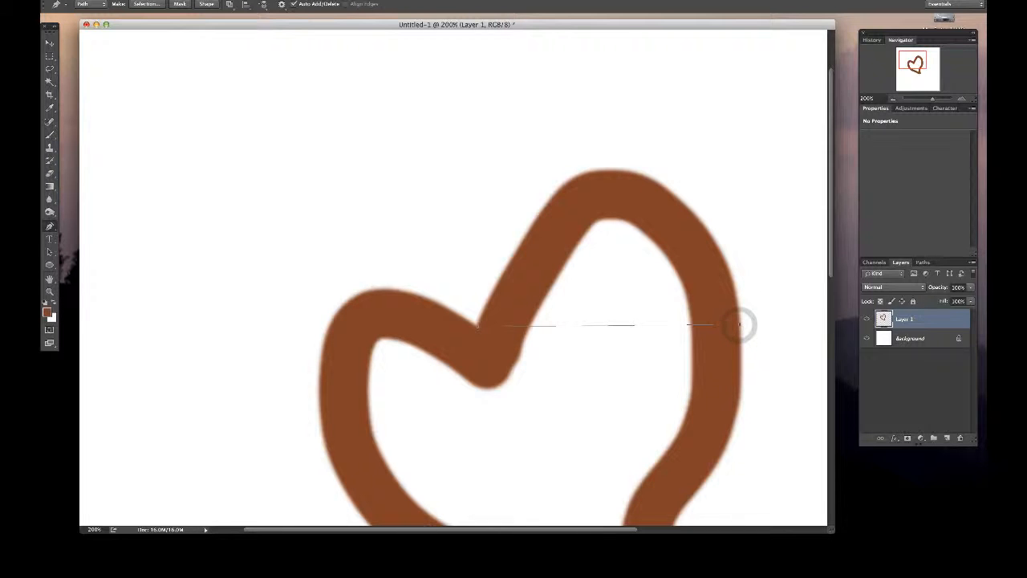
pyautogui.moveTo(739, 325); pyautogui.dragTo(754, 523)
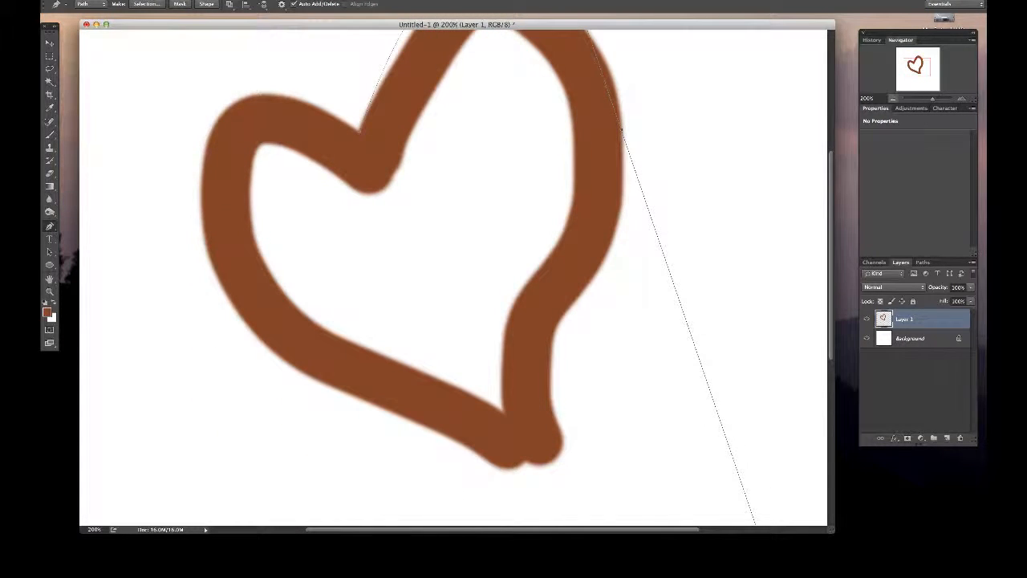
# - Set the view to about 74% to inspect the whole heart and the curve's full direction handles, with the Pen tool active
pyautogui.press('super+minus')
pyautogui.press('super+minus')
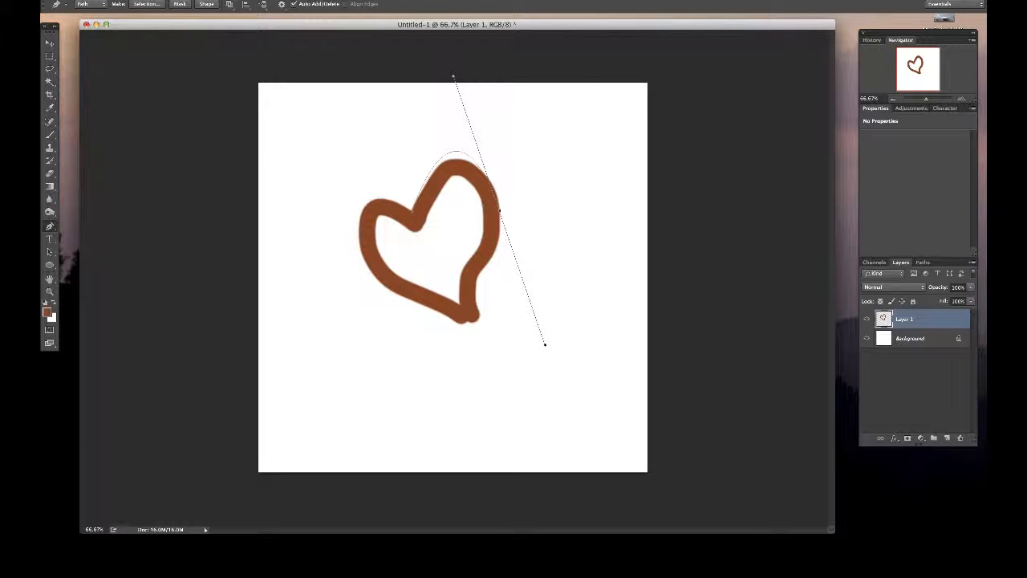
pyautogui.press('z')
pyautogui.click(369, 72)
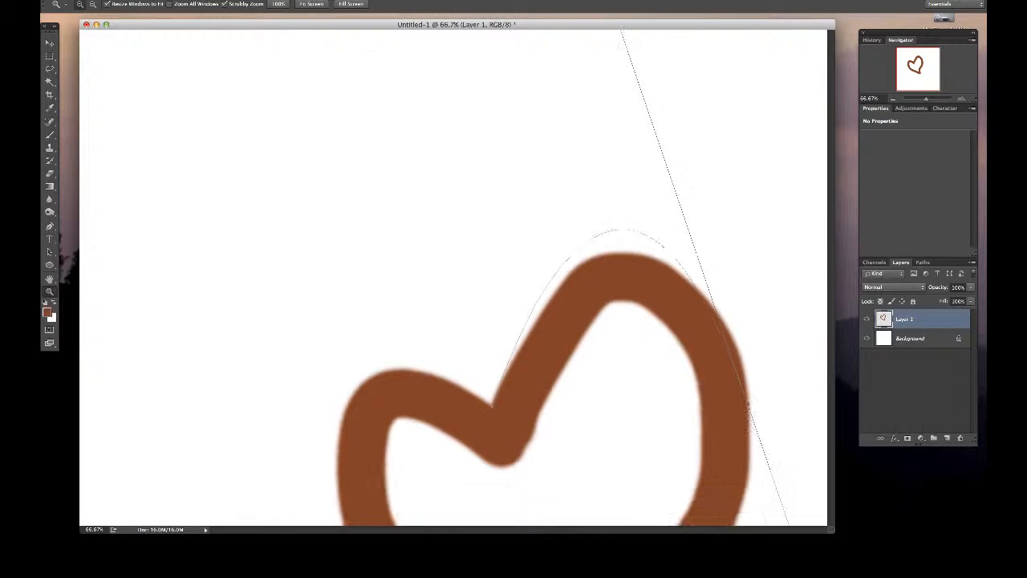
pyautogui.moveTo(401, 72)
pyautogui.mouseDown()
pyautogui.moveTo(469, 72)
pyautogui.moveTo(390, 72)
pyautogui.moveTo(417, 73)
pyautogui.mouseUp()
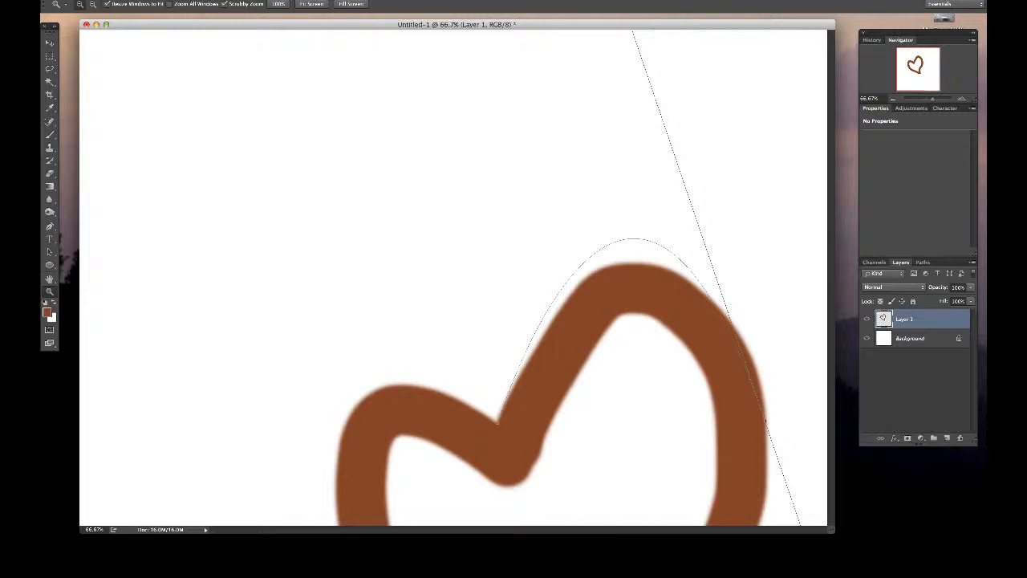
pyautogui.moveTo(932, 99); pyautogui.dragTo(924, 98)
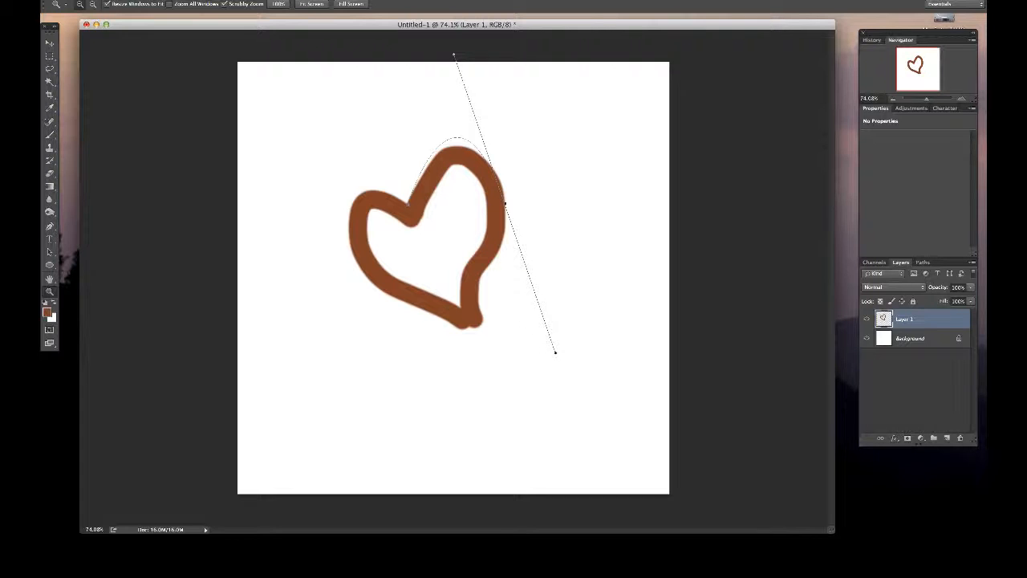
pyautogui.press('p')
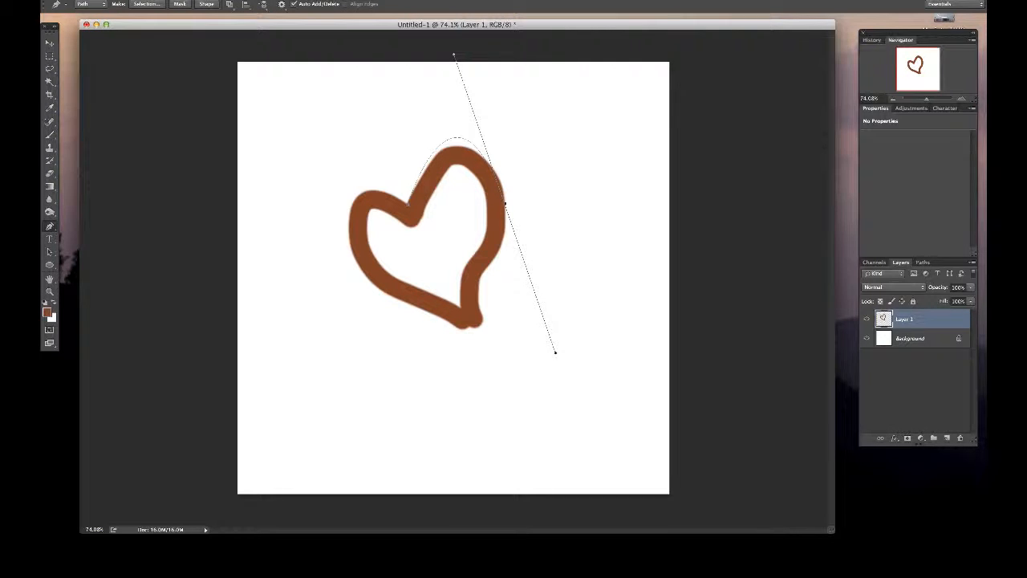
# - Shorten both direction handles of the anchor on the heart's outer right edge to pull the curve in to the right lobe
pyautogui.press('v')
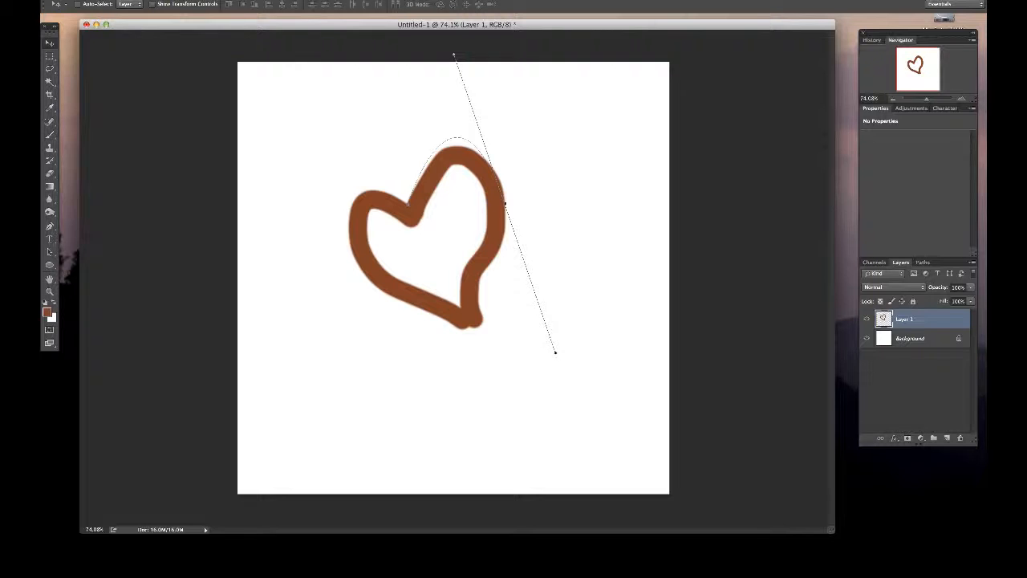
pyautogui.press('p')
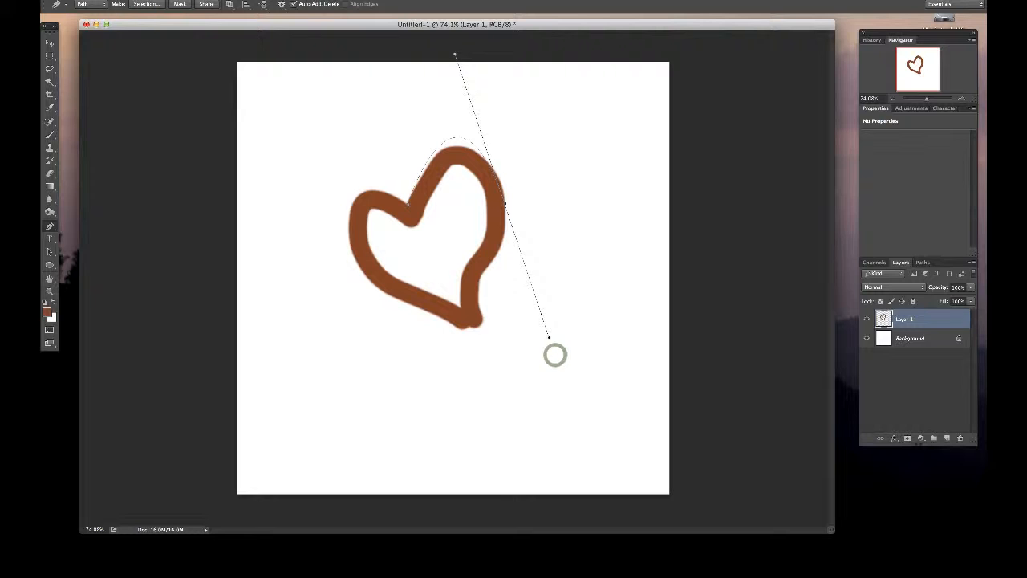
pyautogui.moveTo(554, 353); pyautogui.dragTo(507, 220)
pyautogui.moveTo(476, 49); pyautogui.dragTo(453, 75)
pyautogui.moveTo(511, 219); pyautogui.dragTo(526, 256)
pyautogui.click(961, 98)
pyautogui.scroll(3, 453, 278)
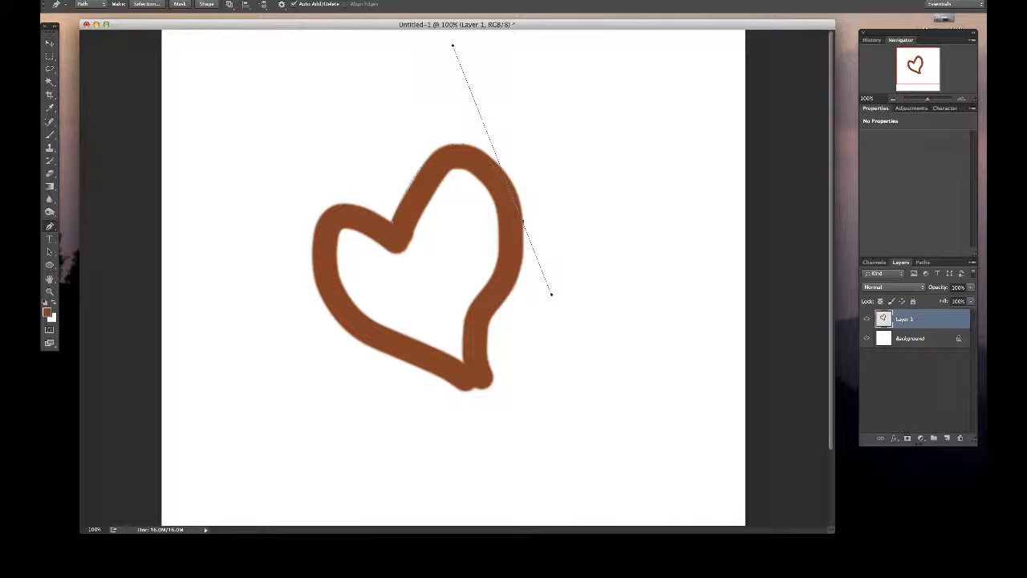
# - Move the right-edge anchor slightly up along the heart's outline and shorten its upper direction handle
pyautogui.moveTo(522, 220); pyautogui.dragTo(521, 202)
pyautogui.keyDown('alt'); pyautogui.click(522, 202); pyautogui.keyUp('alt')
pyautogui.moveTo(520, 202)
pyautogui.mouseDown()
pyautogui.moveTo(524, 226)
pyautogui.moveTo(517, 193)
pyautogui.mouseUp()
pyautogui.press('super+minus')
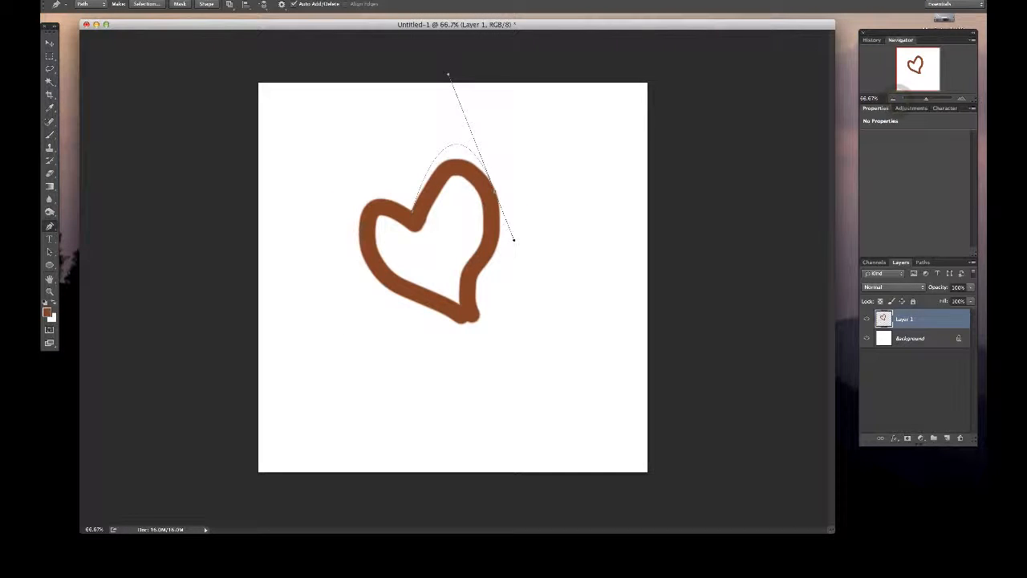
pyautogui.moveTo(447, 75); pyautogui.dragTo(447, 107)
# - Readjust the angle and length of the right-edge anchor's two direction handles to fit the curve closer to the lobe's outer edge
pyautogui.press('z')
pyautogui.click(350, 123)
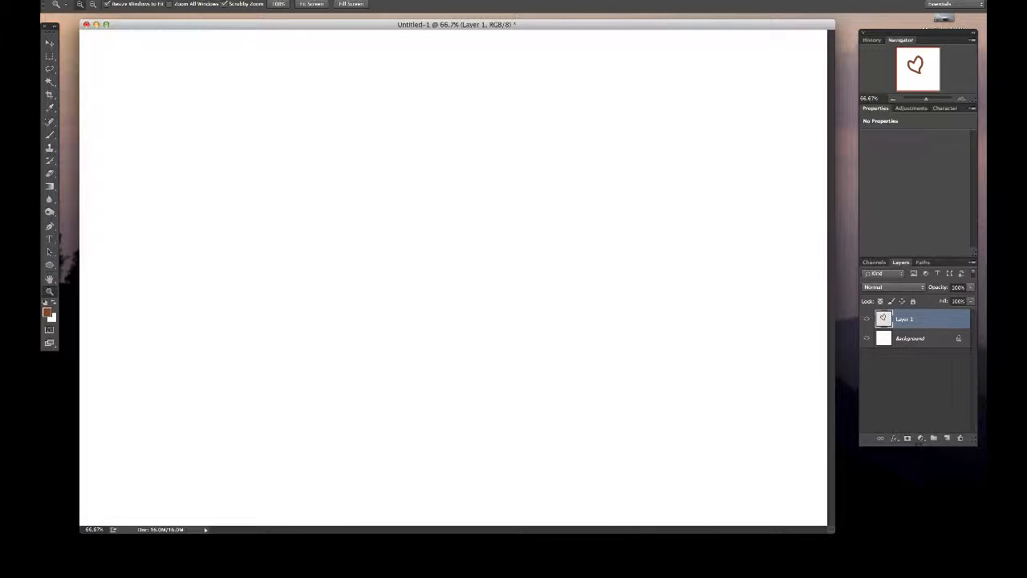
pyautogui.click(893, 98)
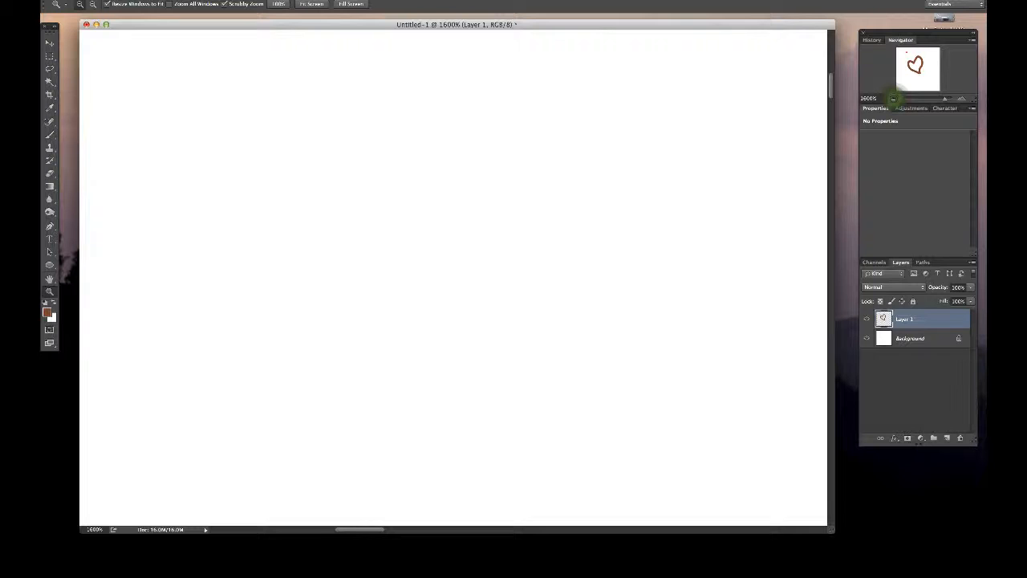
pyautogui.click(893, 99)
pyautogui.click(893, 99)
pyautogui.click(893, 99)
pyautogui.click(893, 99)
pyautogui.click(893, 99)
pyautogui.click(893, 99)
pyautogui.click(893, 98)
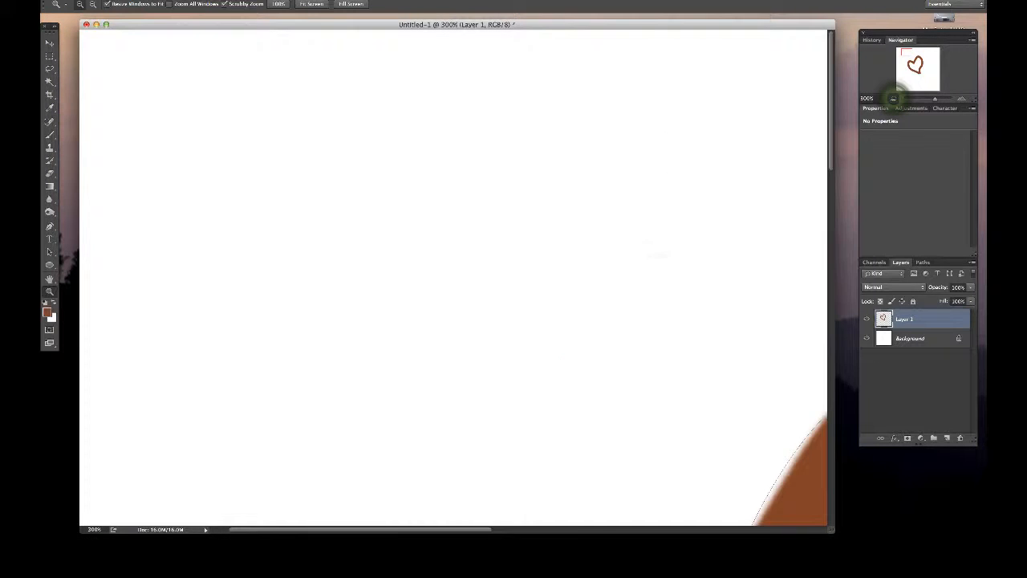
pyautogui.click(893, 98)
pyautogui.moveTo(908, 59); pyautogui.dragTo(915, 59)
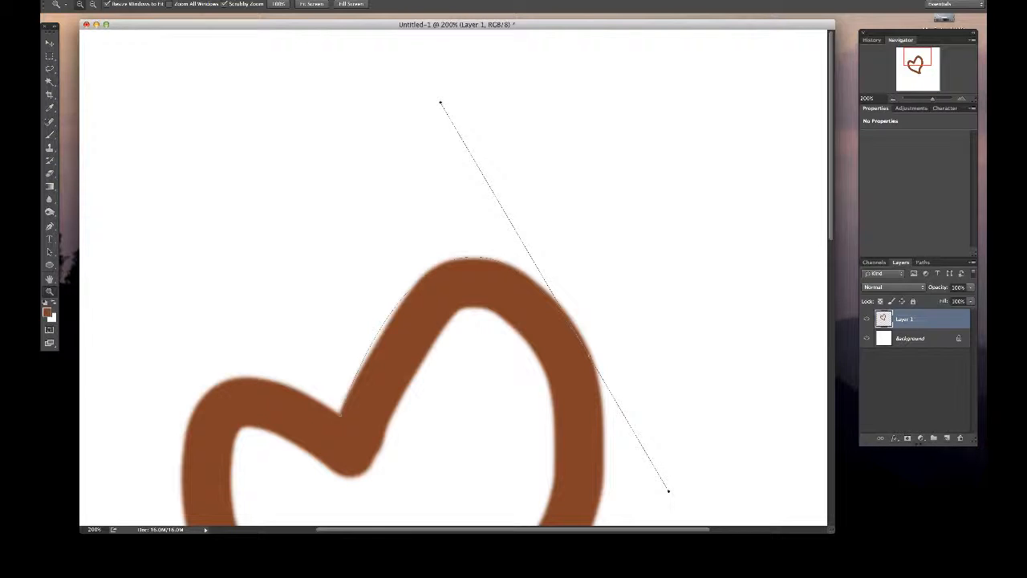
pyautogui.moveTo(917, 57); pyautogui.dragTo(920, 57)
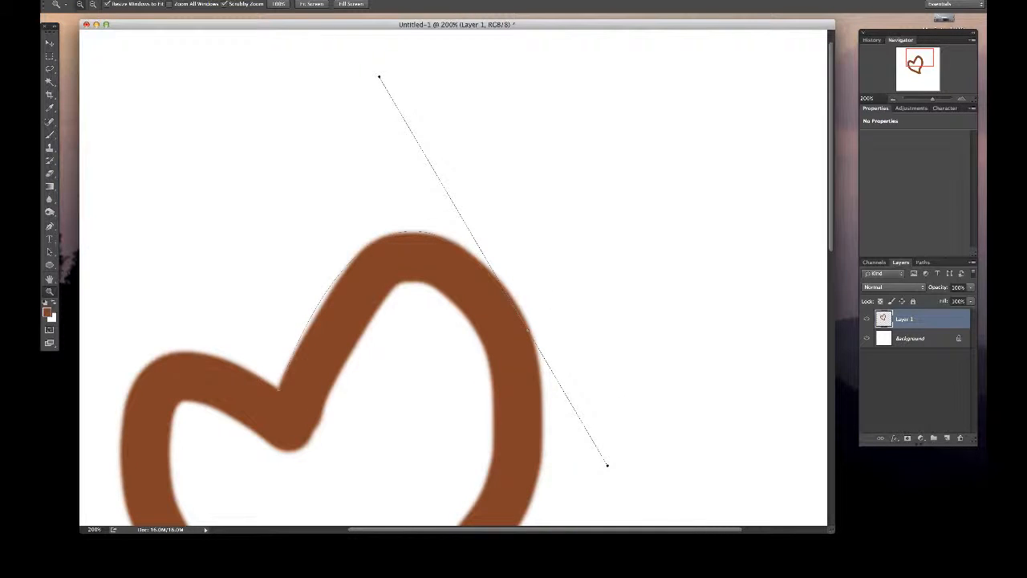
pyautogui.press('p')
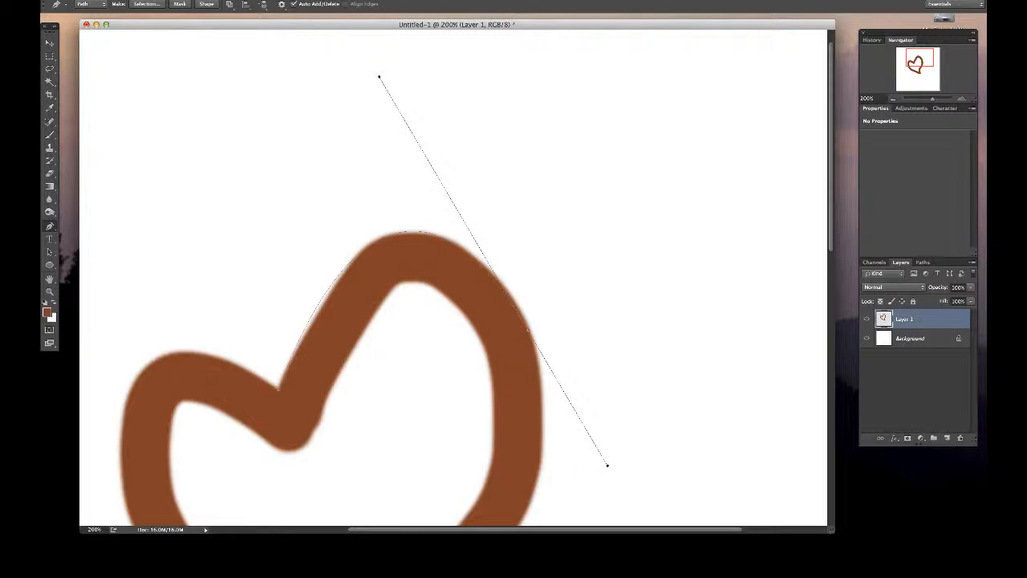
pyautogui.moveTo(607, 466); pyautogui.dragTo(626, 425)
pyautogui.moveTo(379, 77); pyautogui.dragTo(434, 108)
# - Add an anchor point to the curve on the right lobe's notch-side shoulder and place it on the painted edge
pyautogui.keyDown('alt'); pyautogui.click(529, 331); pyautogui.keyUp('alt')
pyautogui.press('super+z')
pyautogui.press('super+z')
pyautogui.moveTo(399, 255); pyautogui.dragTo(376, 239)
# - Recolor the painted heart on Layer 1 to pale yellow using Hue/Saturation with Colorize, hue 58, saturation 100 and a raised lightness
pyautogui.press('super+u')
pyautogui.moveTo(311, 266); pyautogui.dragTo(767, 53)
pyautogui.moveTo(742, 148)
pyautogui.mouseDown()
pyautogui.moveTo(779, 148)
pyautogui.moveTo(708, 120)
pyautogui.mouseUp()
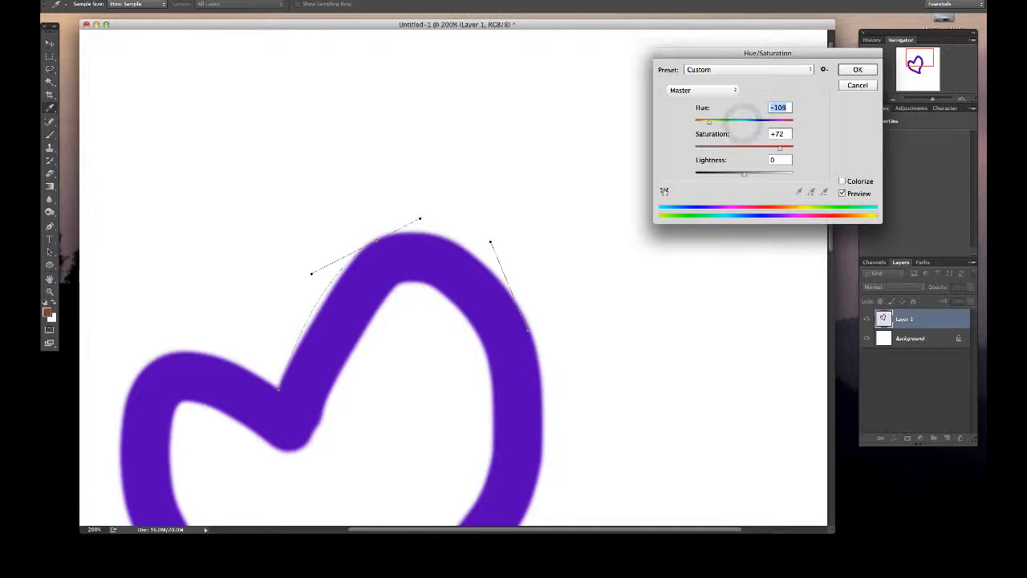
pyautogui.click(841, 180)
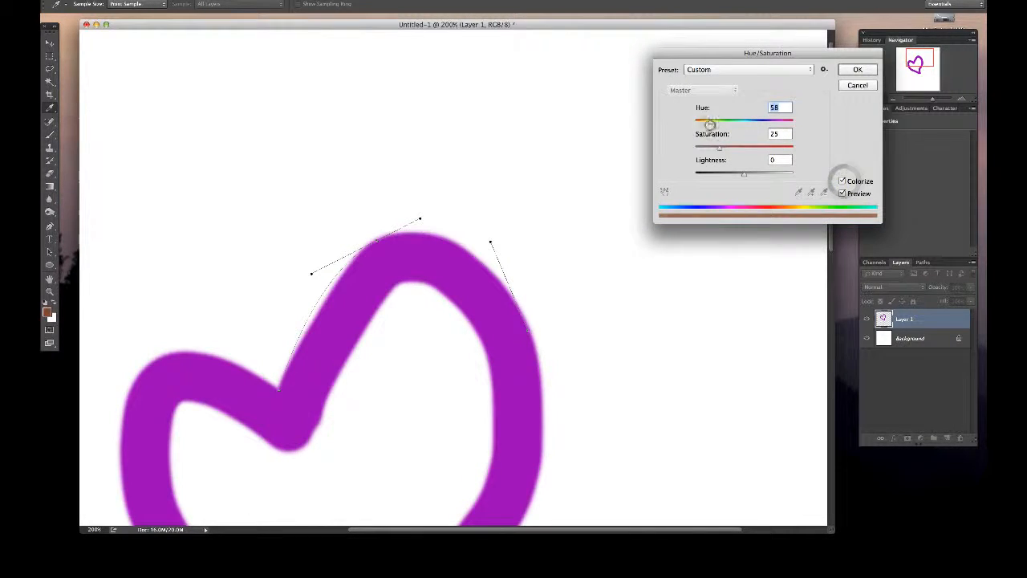
pyautogui.click(719, 149)
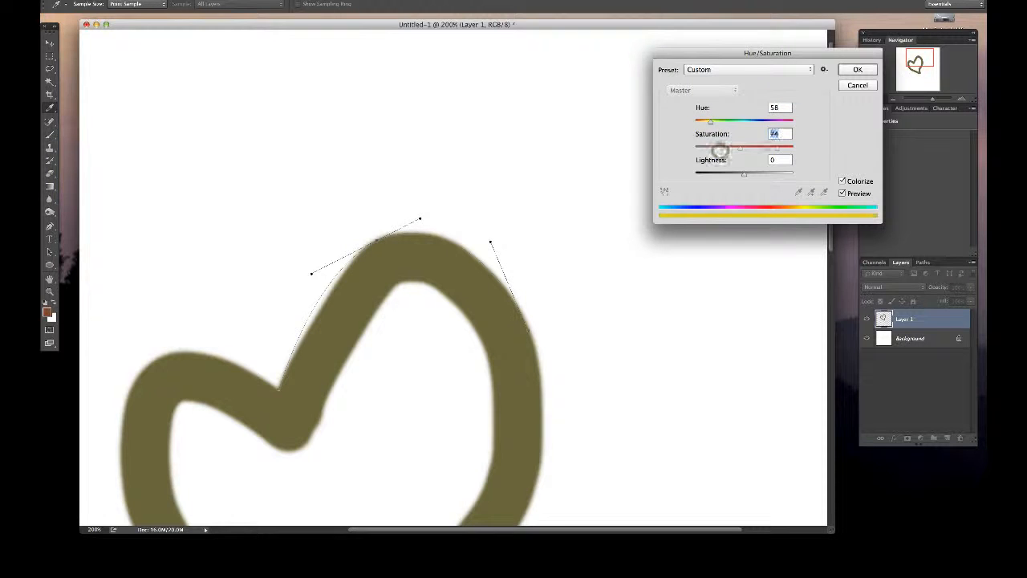
pyautogui.moveTo(720, 149); pyautogui.dragTo(793, 149)
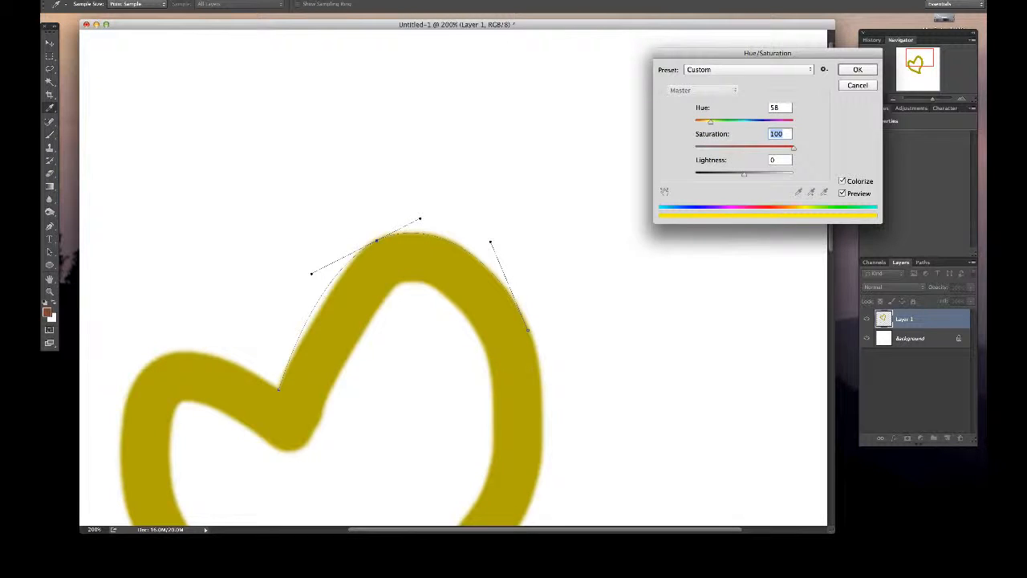
pyautogui.moveTo(743, 174); pyautogui.dragTo(775, 173)
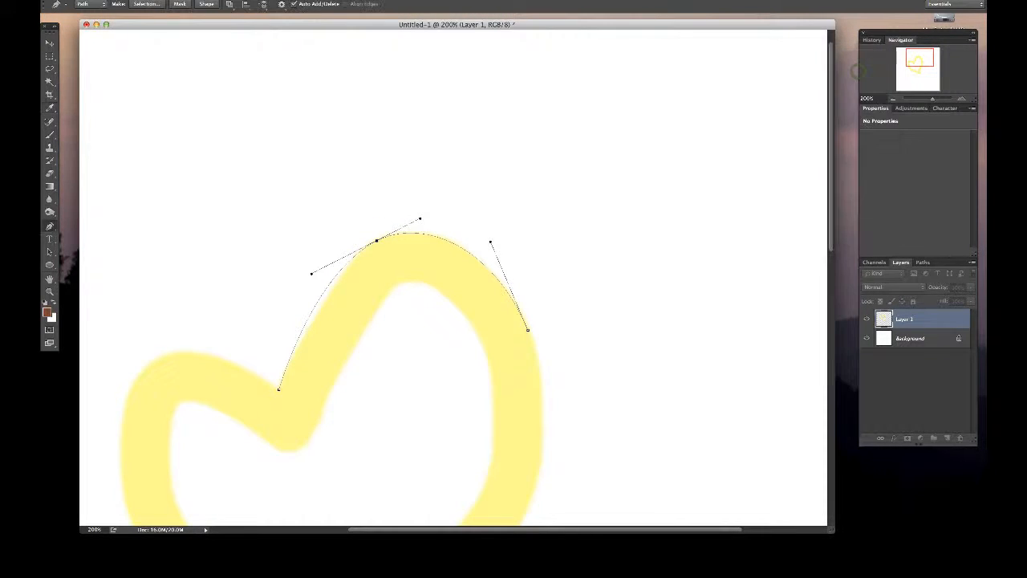
pyautogui.click(856, 70)
# - Nudge the right-edge anchor slightly outward so it sits on the yellow heart's outer edge
pyautogui.press('super+plus')
pyautogui.moveTo(453, 278); pyautogui.dragTo(526, 237)
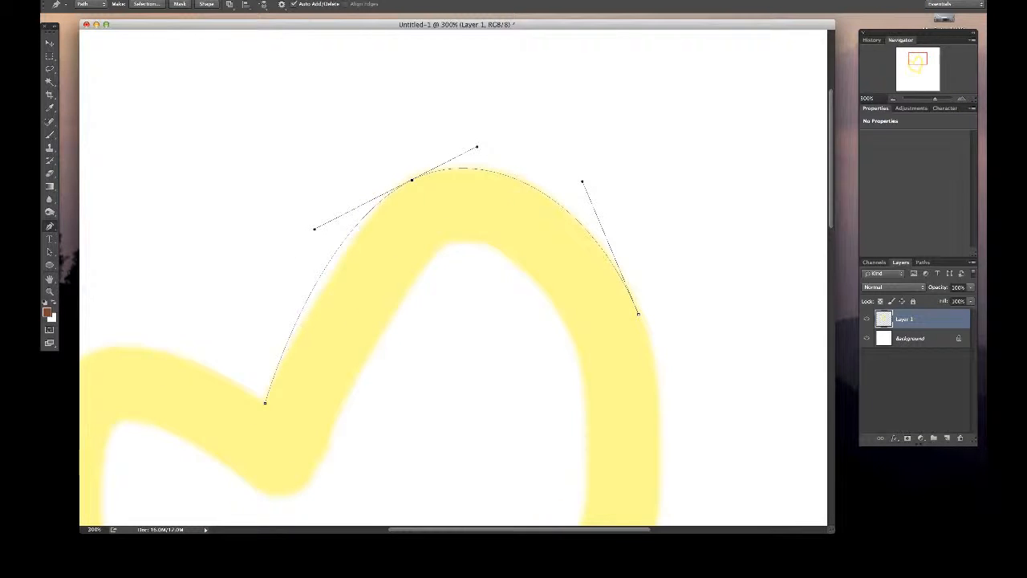
pyautogui.click(638, 314)
pyautogui.moveTo(638, 314); pyautogui.dragTo(640, 314)
pyautogui.moveTo(789, 459); pyautogui.dragTo(652, 335)
pyautogui.click(639, 313)
pyautogui.press('Down')
pyautogui.keyDown('alt'); pyautogui.click(640, 312); pyautogui.keyUp('alt')
pyautogui.keyDown('alt'); pyautogui.click(641, 314); pyautogui.keyUp('alt')
# - Fine-tune the shoulder anchor and the direction handles on both sides so the curve follows the top and notch side of the right lobe
pyautogui.moveTo(476, 147)
pyautogui.mouseDown()
pyautogui.moveTo(472, 156)
pyautogui.moveTo(486, 145)
pyautogui.mouseUp()
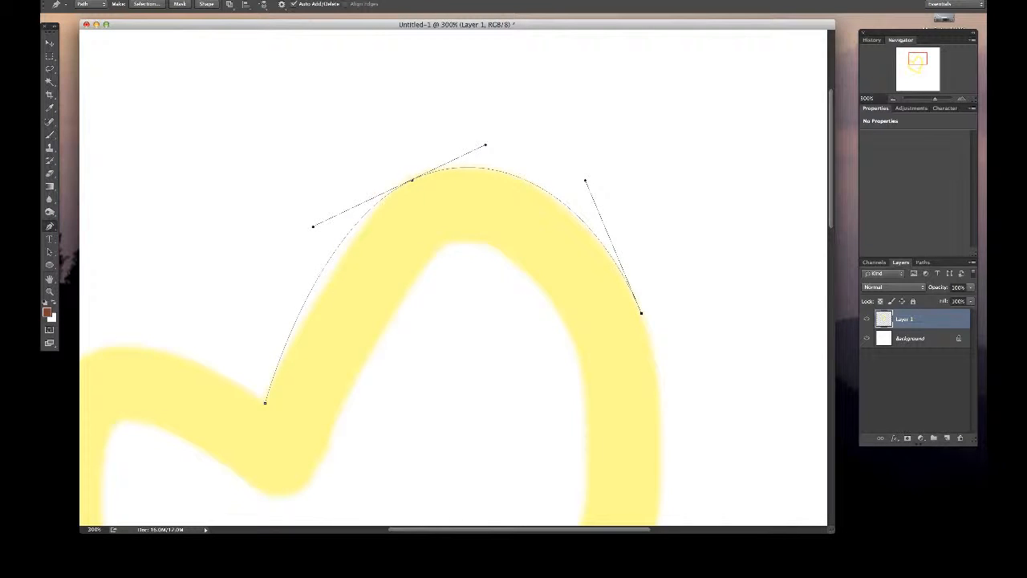
pyautogui.moveTo(585, 182); pyautogui.dragTo(579, 184)
pyautogui.moveTo(313, 226); pyautogui.dragTo(334, 229)
pyautogui.moveTo(411, 180); pyautogui.dragTo(410, 180)
pyautogui.moveTo(334, 229); pyautogui.dragTo(332, 228)
pyautogui.moveTo(410, 180); pyautogui.dragTo(409, 176)
pyautogui.moveTo(331, 226); pyautogui.dragTo(337, 229)
pyautogui.click(483, 141)
pyautogui.click(406, 180)
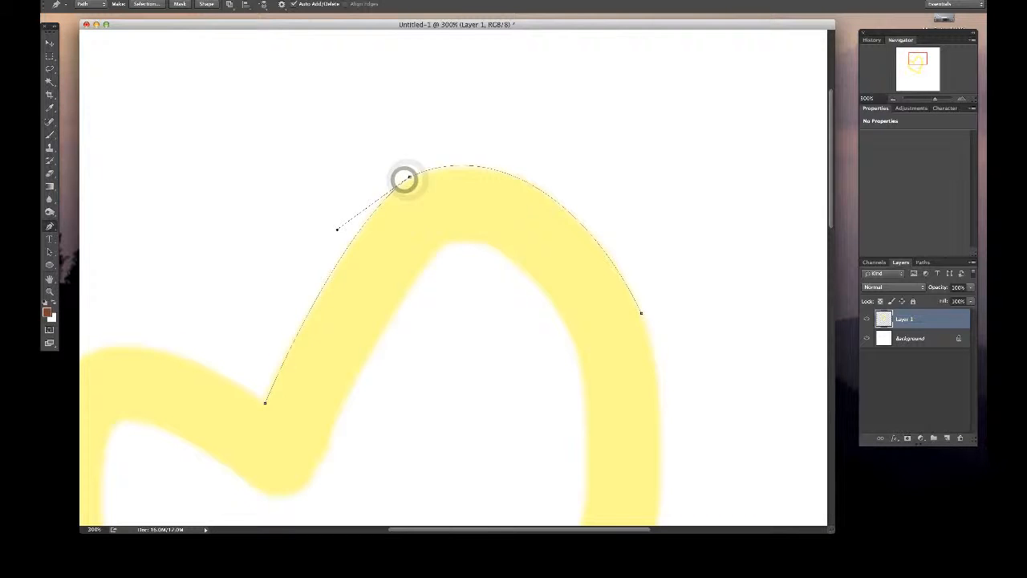
pyautogui.keyDown('alt'); pyautogui.click(410, 178); pyautogui.keyUp('alt')
pyautogui.press('super+z')
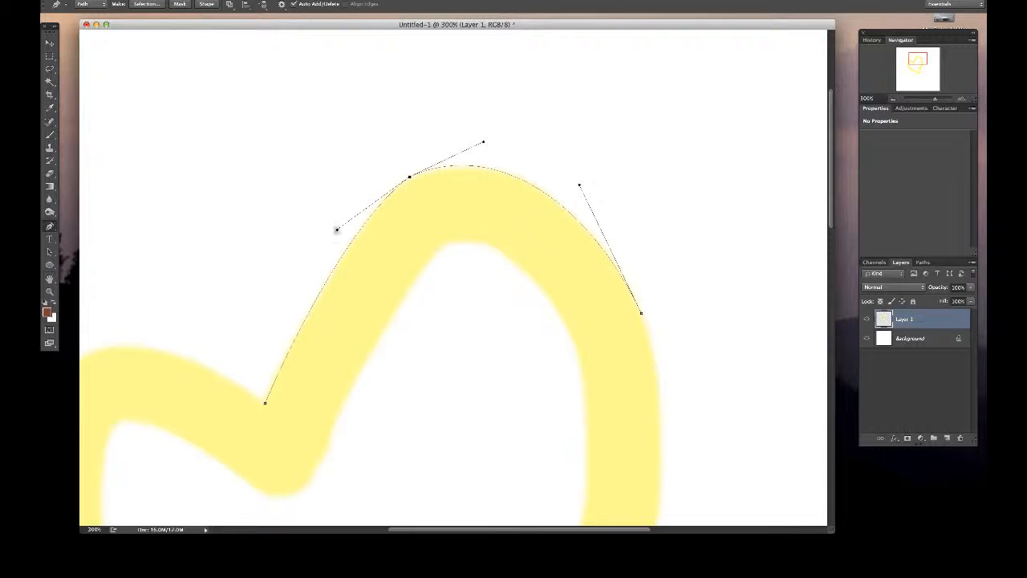
pyautogui.moveTo(337, 230); pyautogui.dragTo(327, 231)
pyautogui.press('super+z')
pyautogui.press('super+z')
pyautogui.press('super+z')
pyautogui.click(430, 210)
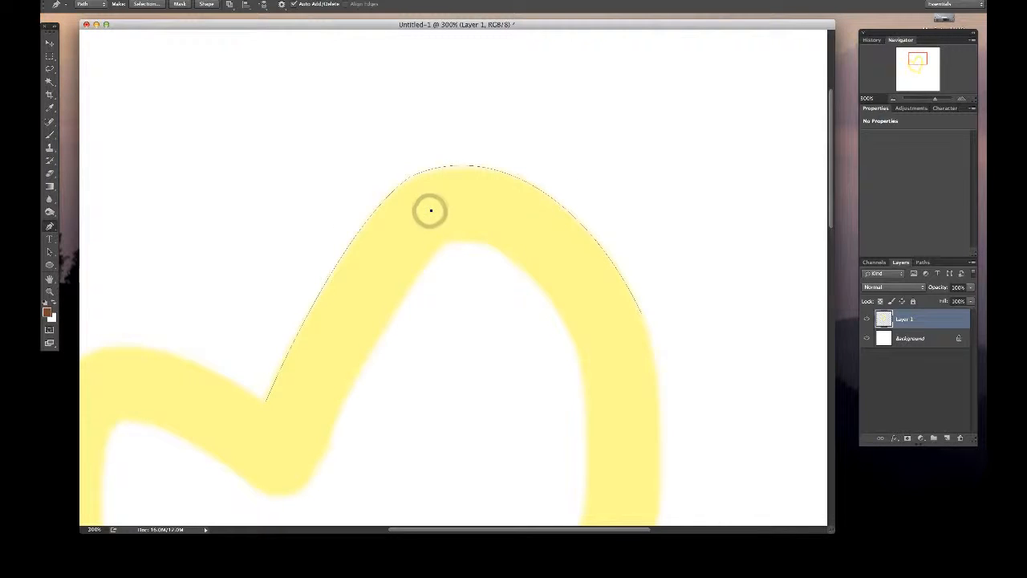
pyautogui.press('super+z')
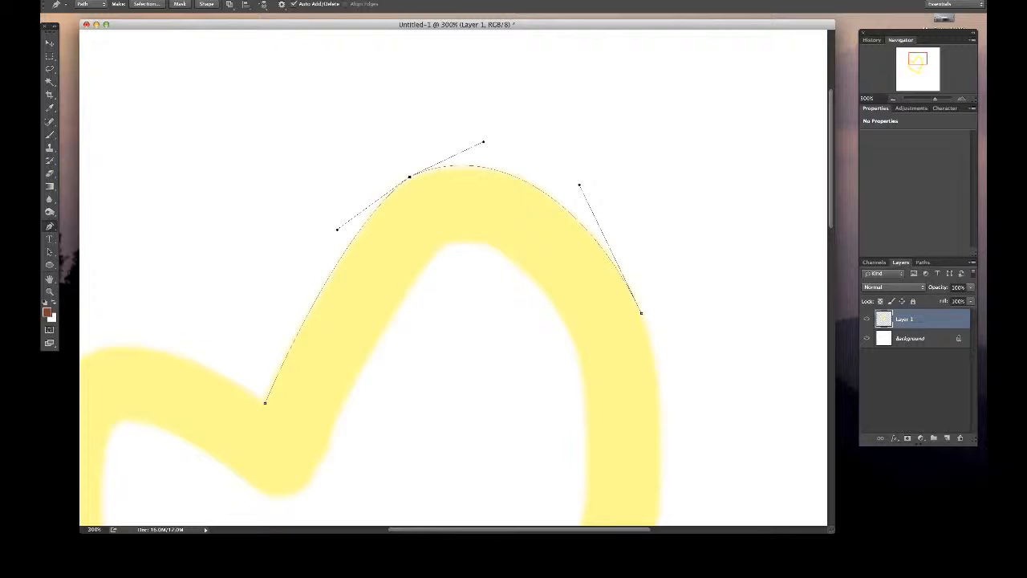
pyautogui.click(508, 151)
pyautogui.press('super+z')
# - Zoom in on the right lobe's shoulder anchor and move it slightly down onto the painted edge
pyautogui.press('z')
pyautogui.click(376, 169)
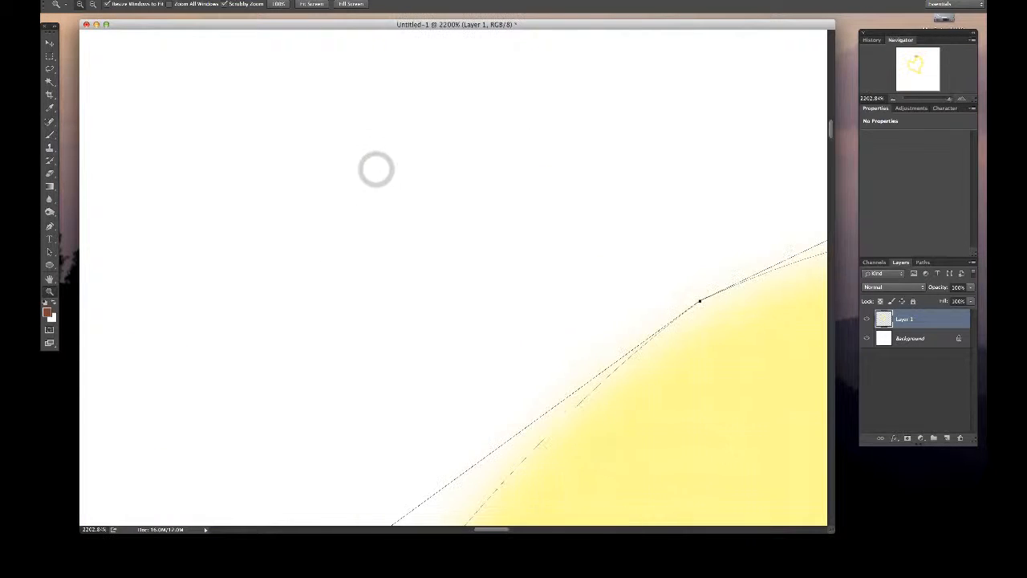
pyautogui.hscroll(3, 453, 277)
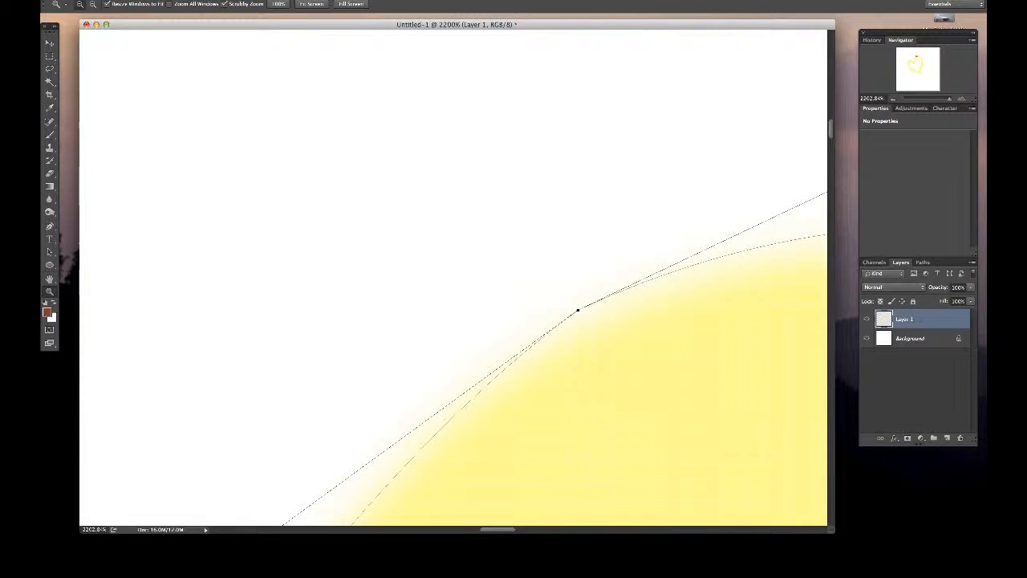
pyautogui.click(891, 98)
pyautogui.click(891, 97)
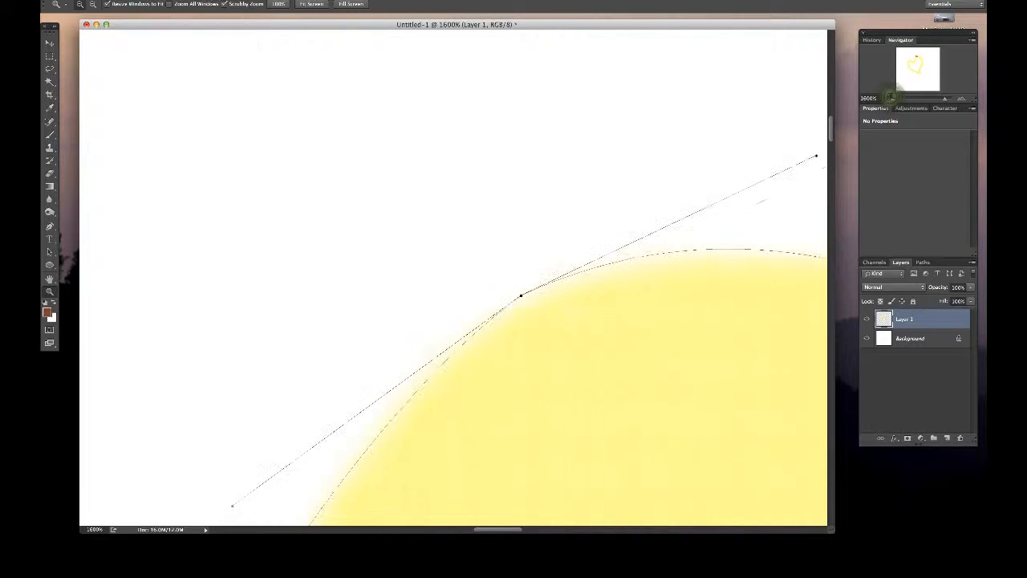
pyautogui.click(892, 98)
pyautogui.click(891, 98)
pyautogui.click(891, 97)
pyautogui.press('p')
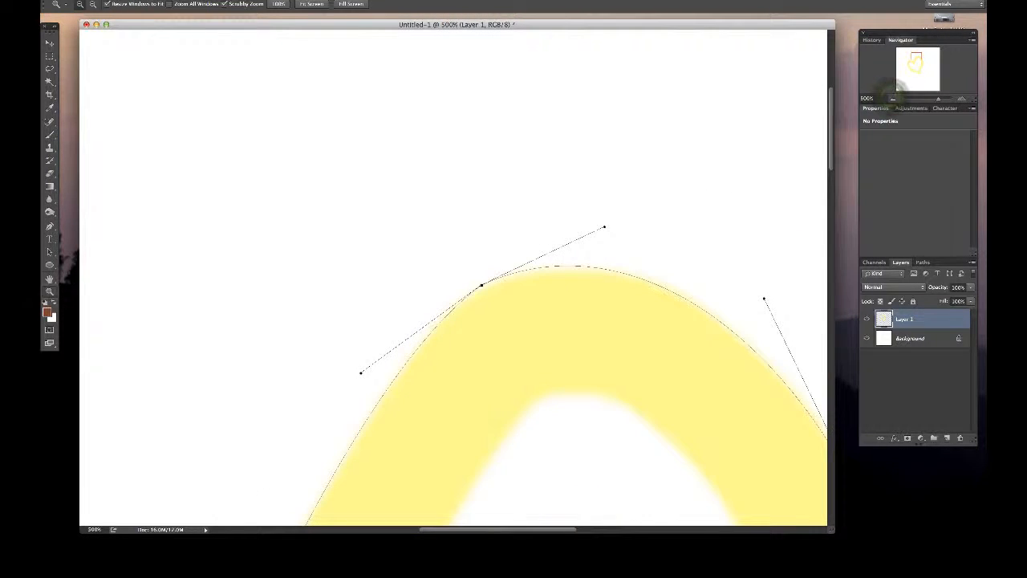
pyautogui.click(482, 285)
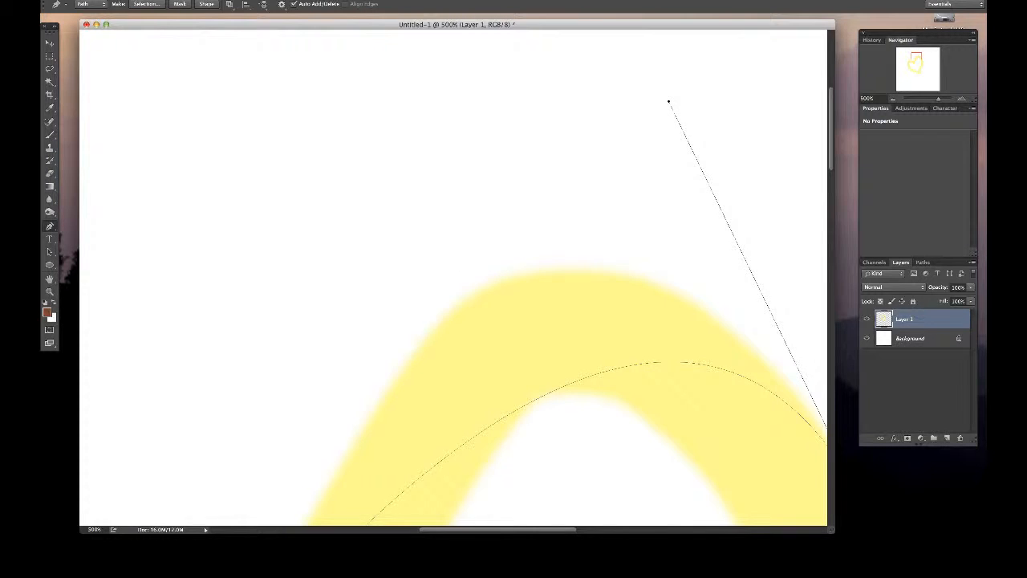
pyautogui.press('super+z')
pyautogui.moveTo(481, 285); pyautogui.dragTo(481, 287)
# - Lengthen both direction handles of the shoulder anchor to smooth the curve on either side of it
pyautogui.click(361, 374)
pyautogui.click(481, 287)
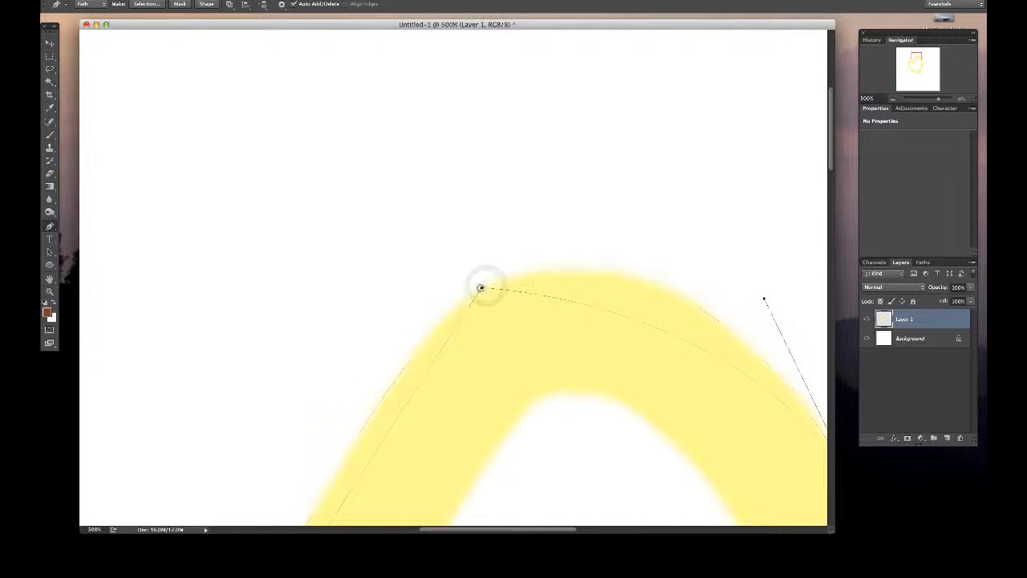
pyautogui.click(480, 288)
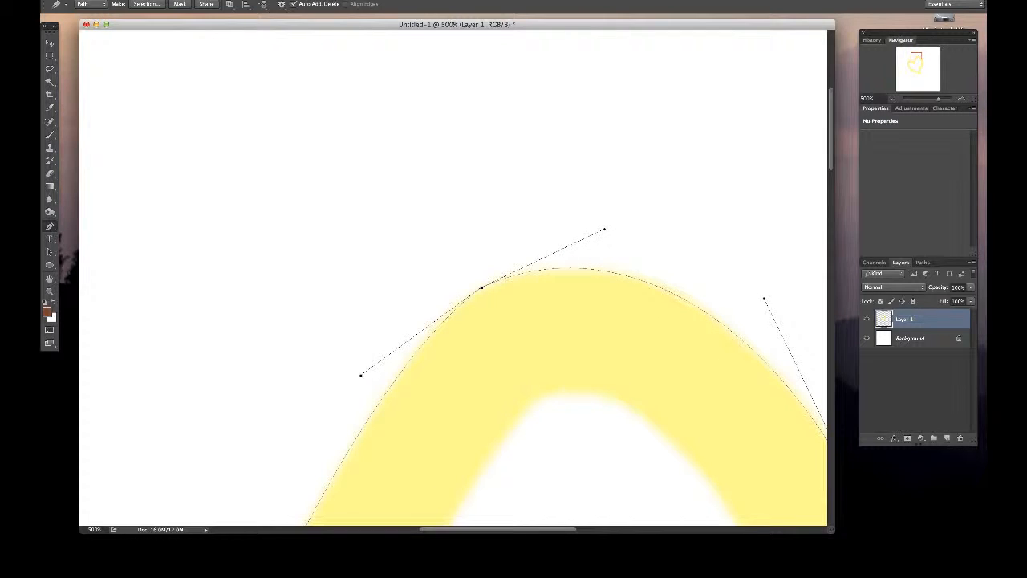
pyautogui.moveTo(360, 376); pyautogui.dragTo(340, 372)
pyautogui.moveTo(604, 230); pyautogui.dragTo(616, 223)
# - Raise the right-edge anchor's upper direction handle slightly so the curve meets the lobe's outer right side
pyautogui.hscroll(2, 615, 223)
pyautogui.scroll(-2, 615, 223)
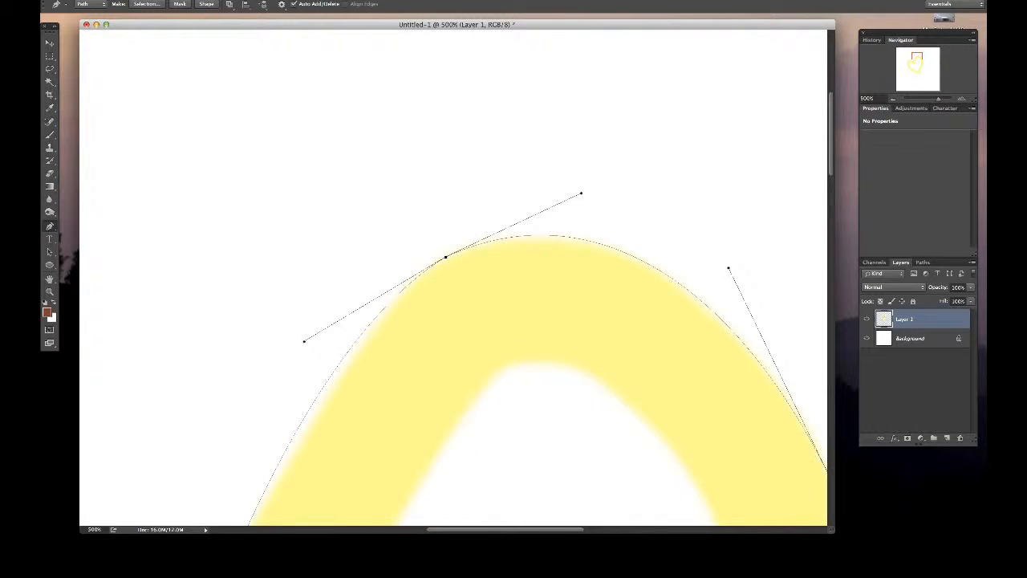
pyautogui.hscroll(3, 657, 229)
pyautogui.scroll(-2, 657, 230)
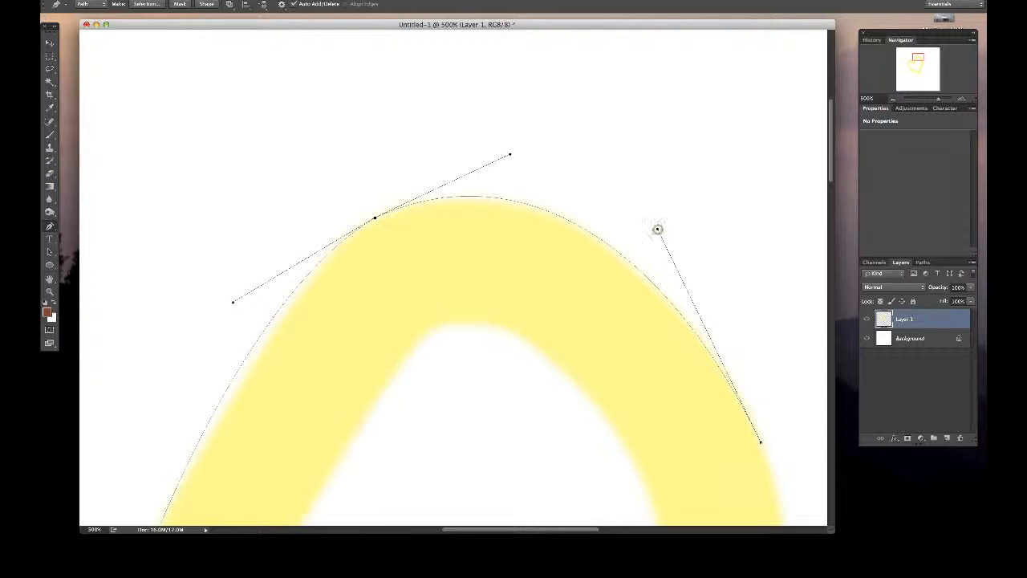
pyautogui.press('Escape')
pyautogui.click(661, 295)
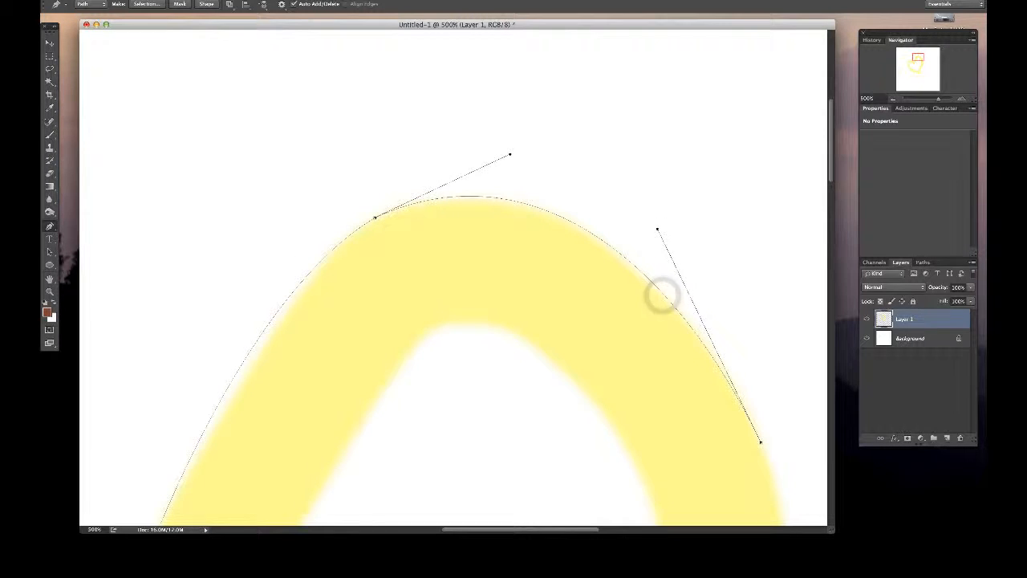
pyautogui.moveTo(657, 230); pyautogui.dragTo(657, 226)
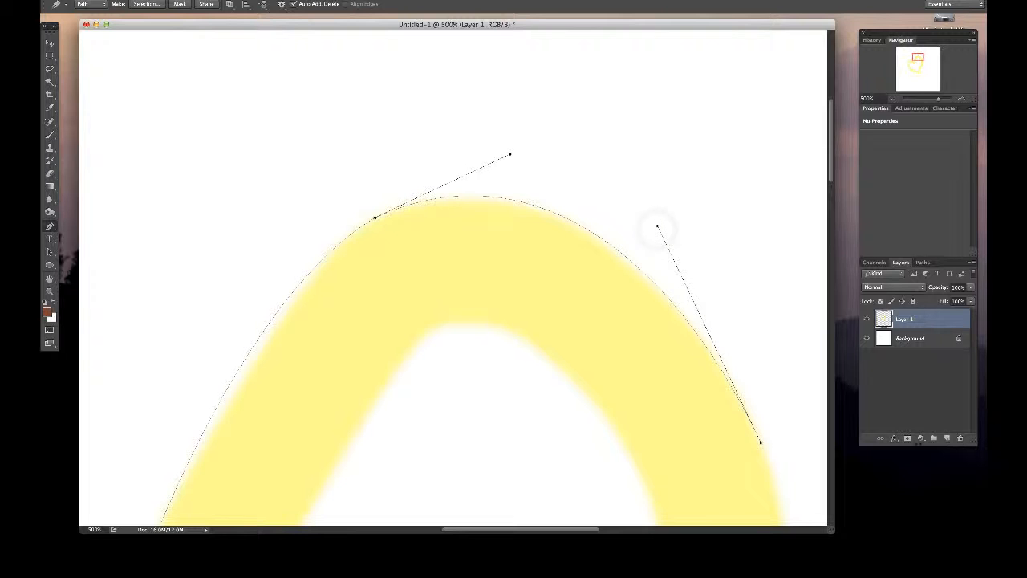
# - Reposition the shoulder anchor farther toward the notch and re-angle its two direction handles to hug the lobe's edge
pyautogui.moveTo(374, 217); pyautogui.dragTo(361, 226)
pyautogui.moveTo(496, 163); pyautogui.dragTo(479, 143)
pyautogui.hscroll(-5, 479, 143)
pyautogui.scroll(-2, 479, 143)
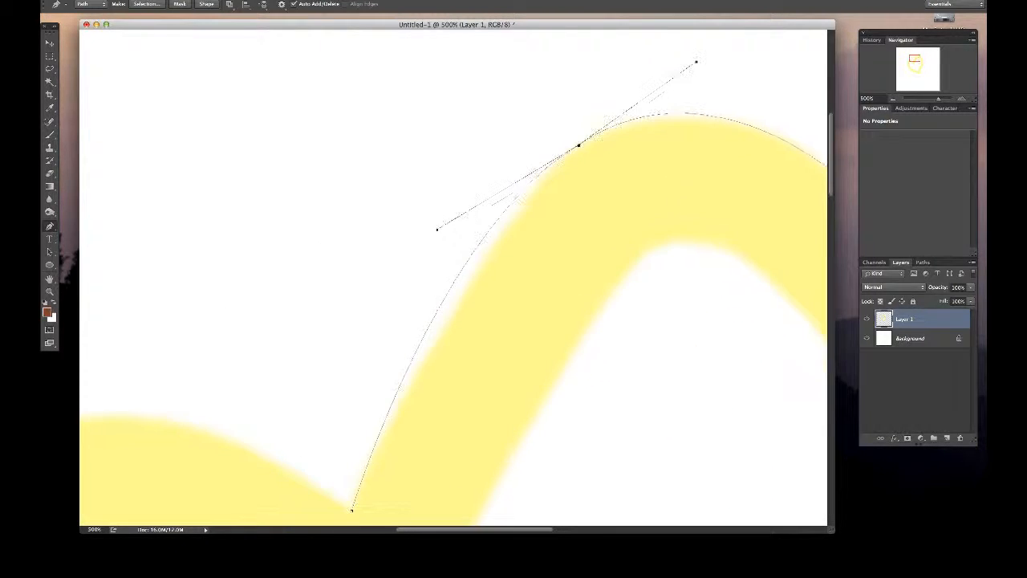
pyautogui.moveTo(436, 230); pyautogui.dragTo(465, 244)
pyautogui.moveTo(578, 145); pyautogui.dragTo(566, 150)
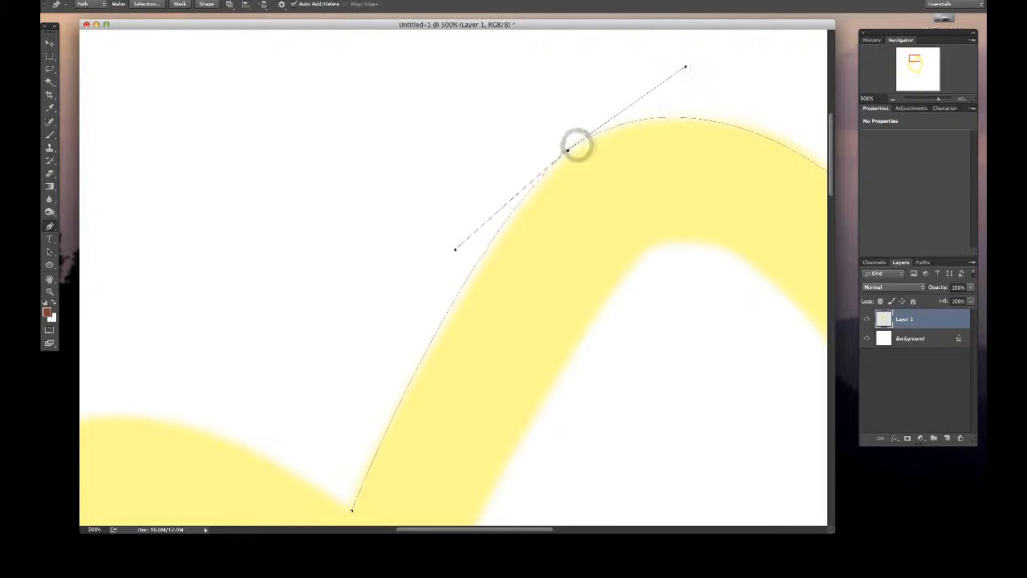
pyautogui.hscroll(3, 566, 150)
pyautogui.click(699, 165)
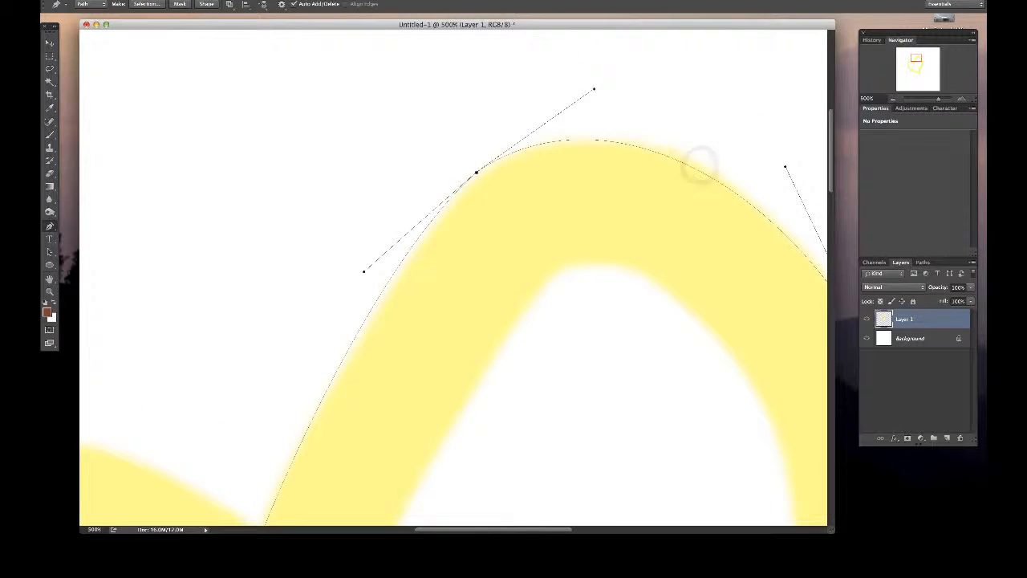
# - Move the right lobe's shoulder anchor toward the crest and flatten both of its direction handles along the painted edge
pyautogui.scroll(2, 453, 277)
pyautogui.hscroll(2, 453, 277)
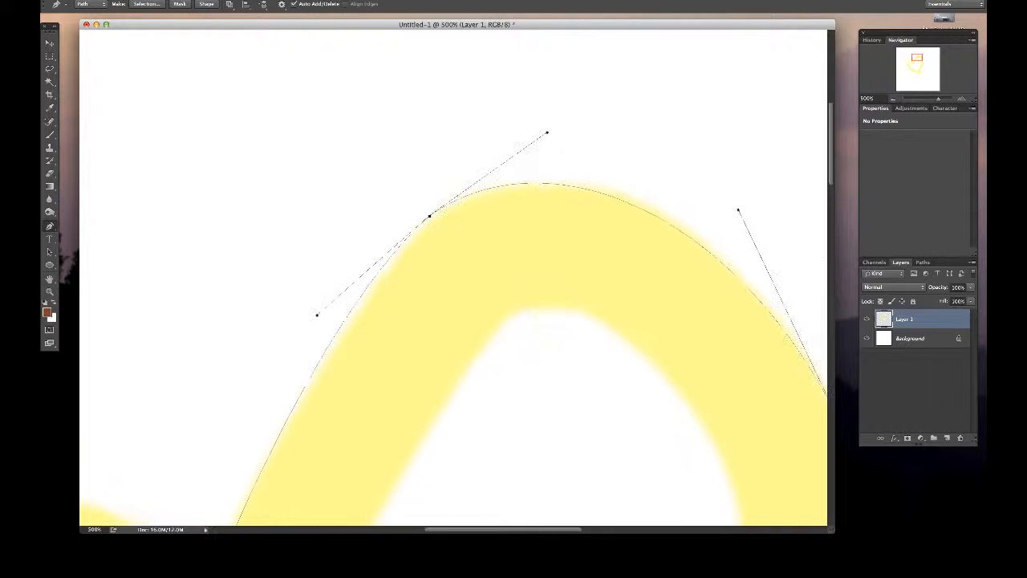
pyautogui.click(429, 215)
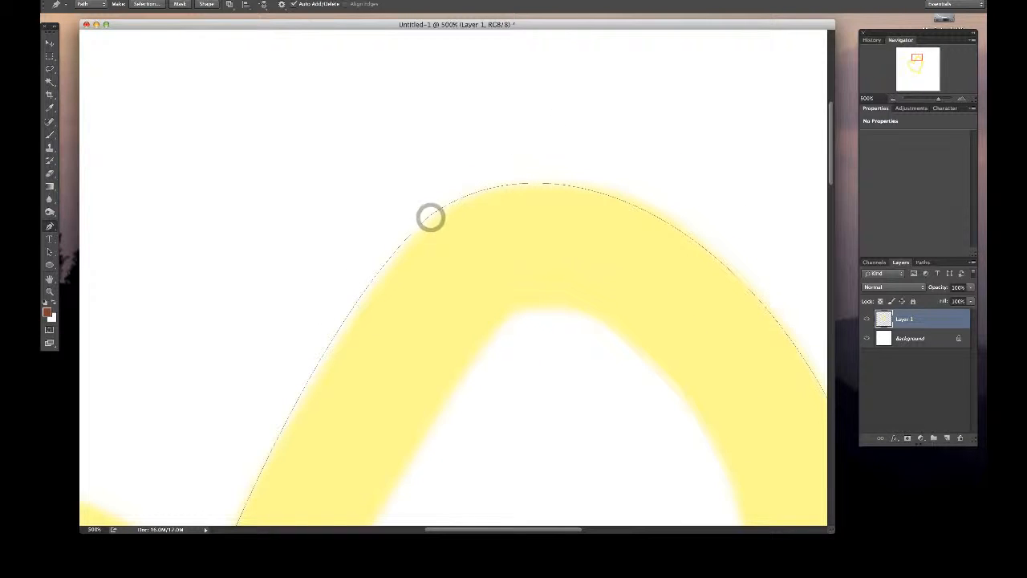
pyautogui.hscroll(2, 454, 277)
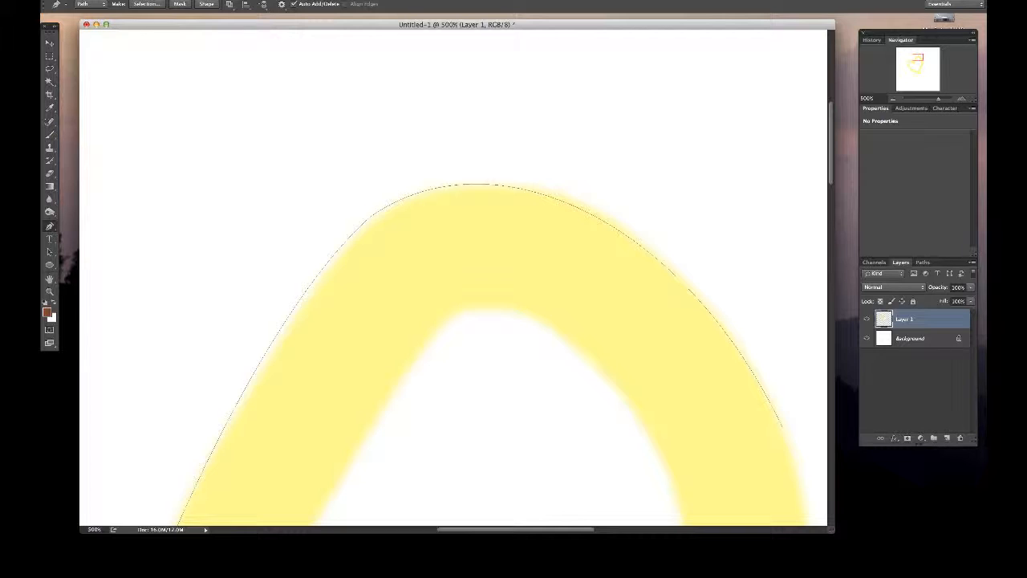
pyautogui.moveTo(369, 216); pyautogui.dragTo(383, 211)
pyautogui.moveTo(269, 311); pyautogui.dragTo(241, 296)
pyautogui.moveTo(499, 129); pyautogui.dragTo(518, 147)
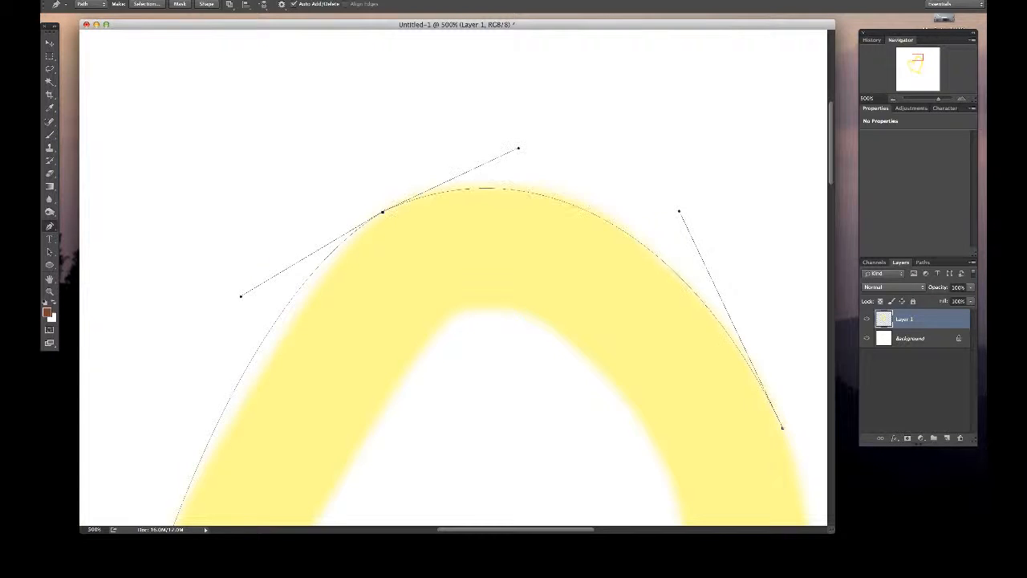
pyautogui.moveTo(383, 212); pyautogui.dragTo(397, 202)
# - Shorten and steepen the shoulder anchor's notch-side handle and nudge the anchor slightly toward the notch, viewing at 300%
pyautogui.scroll(-10, 454, 276)
pyautogui.hscroll(-5, 453, 277)
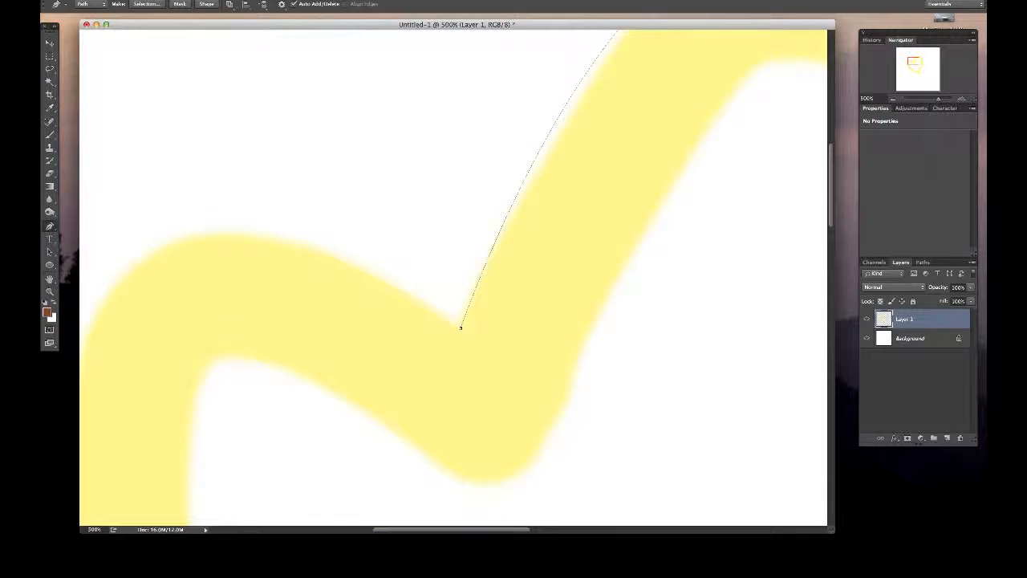
pyautogui.click(893, 98)
pyautogui.click(893, 99)
pyautogui.moveTo(913, 62); pyautogui.dragTo(915, 59)
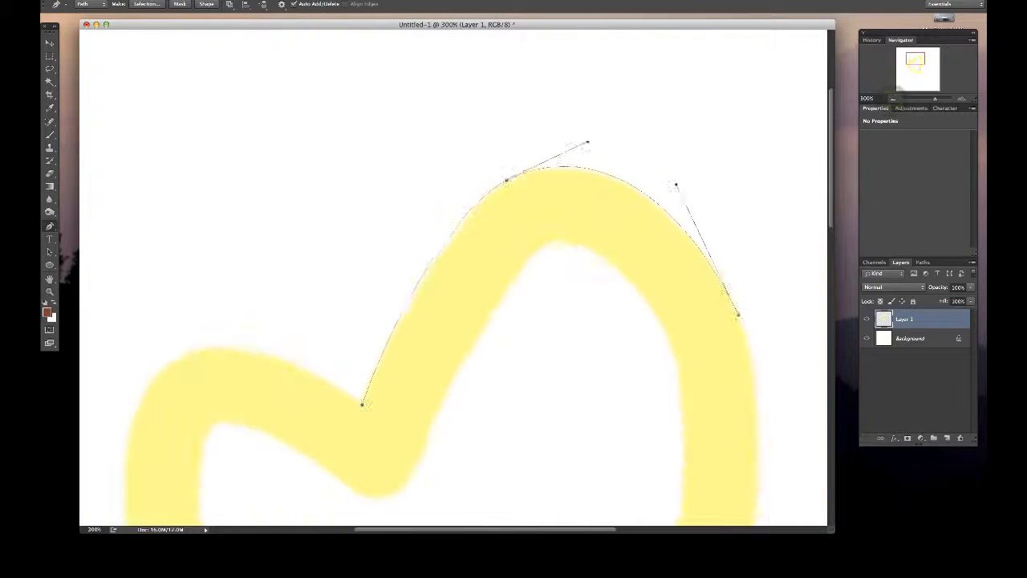
pyautogui.moveTo(507, 181)
pyautogui.mouseDown()
pyautogui.moveTo(428, 246)
pyautogui.moveTo(412, 234)
pyautogui.moveTo(507, 180)
pyautogui.mouseUp()
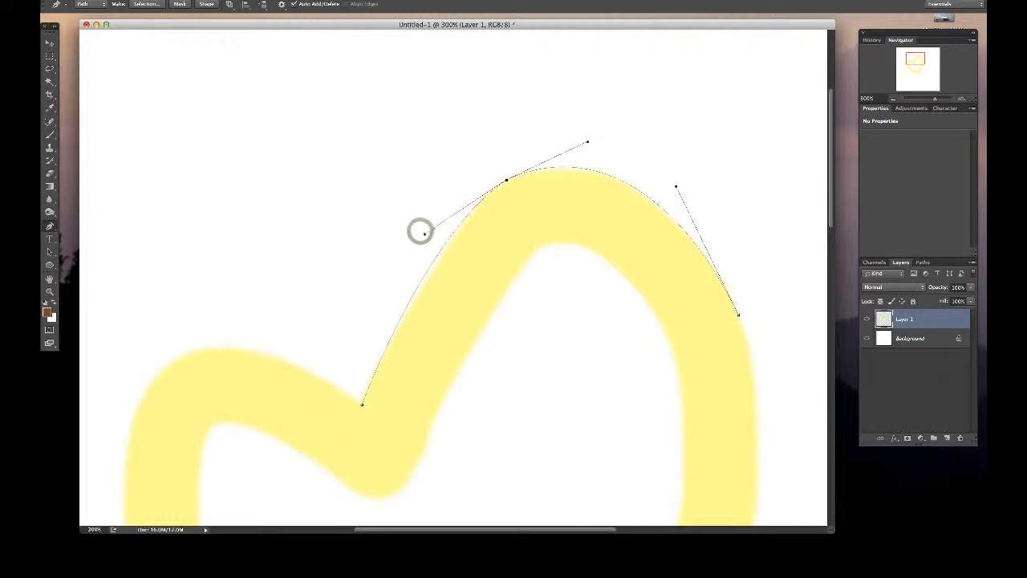
pyautogui.moveTo(421, 231); pyautogui.dragTo(428, 238)
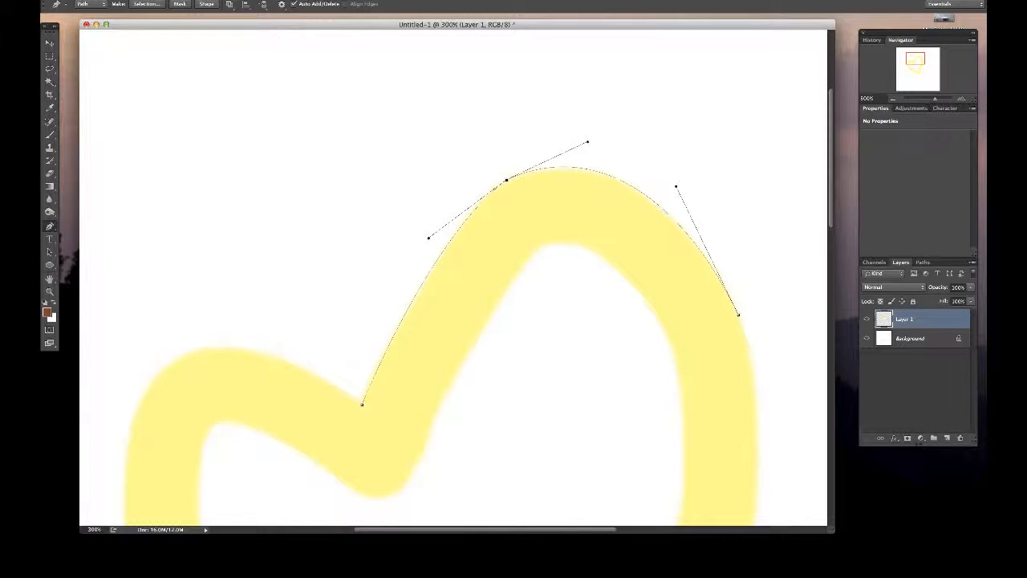
pyautogui.moveTo(506, 181); pyautogui.dragTo(503, 178)
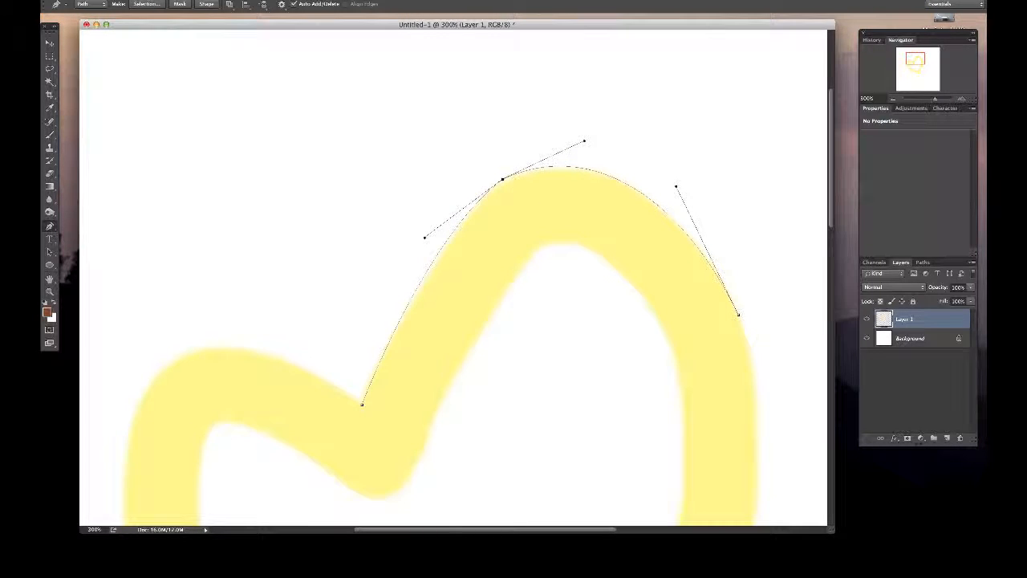
pyautogui.moveTo(424, 237); pyautogui.dragTo(427, 239)
# - Nudge the path's starting anchor at the heart's notch slightly upward
pyautogui.press('z')
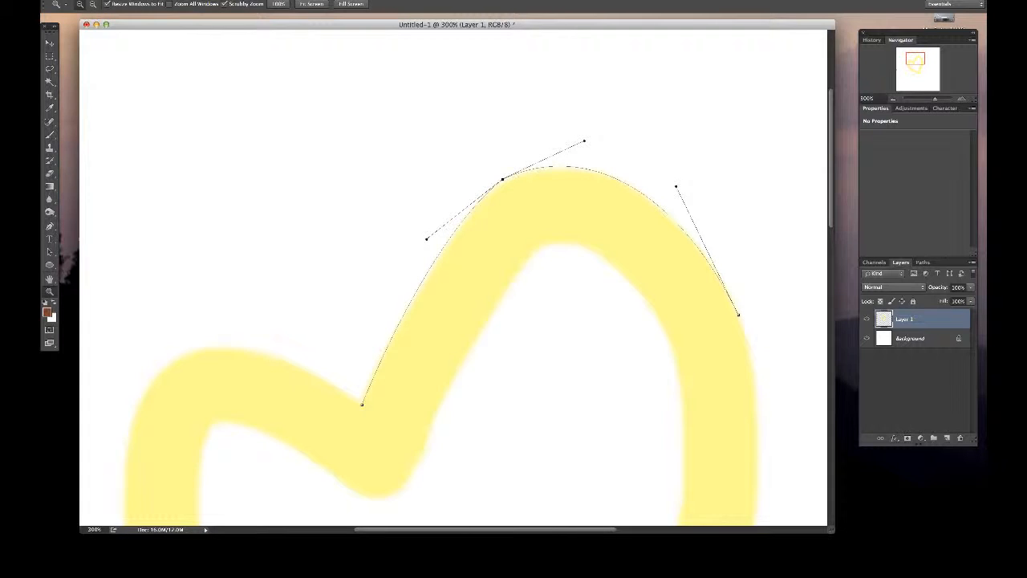
pyautogui.press('v')
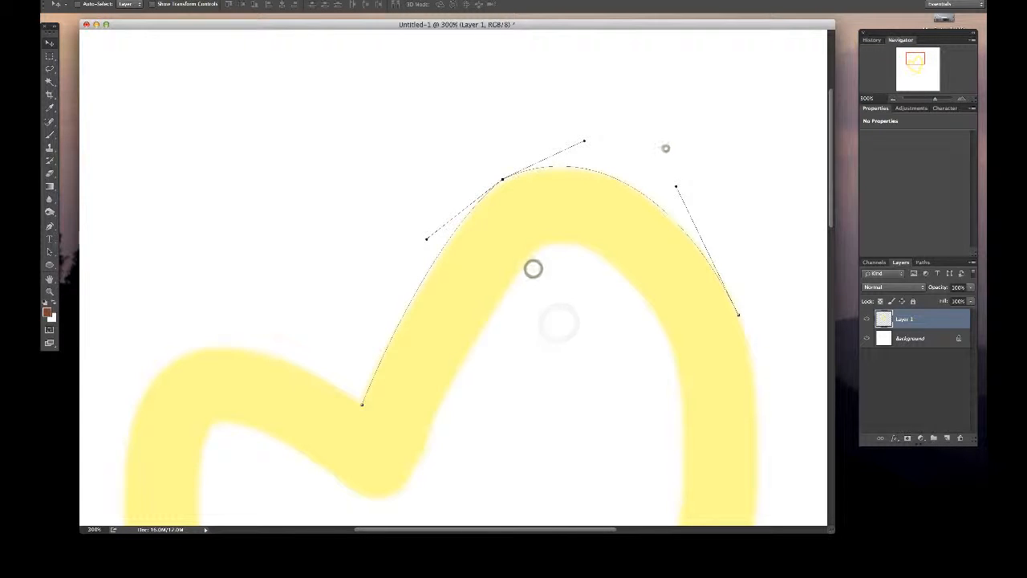
pyautogui.press('p')
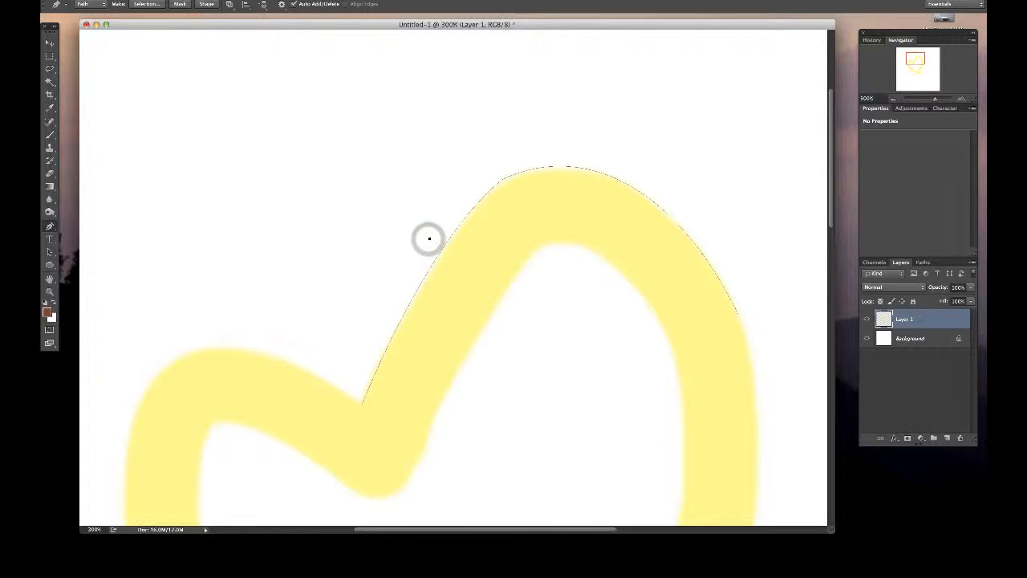
pyautogui.scroll(-3, 454, 277)
pyautogui.hscroll(1, 453, 277)
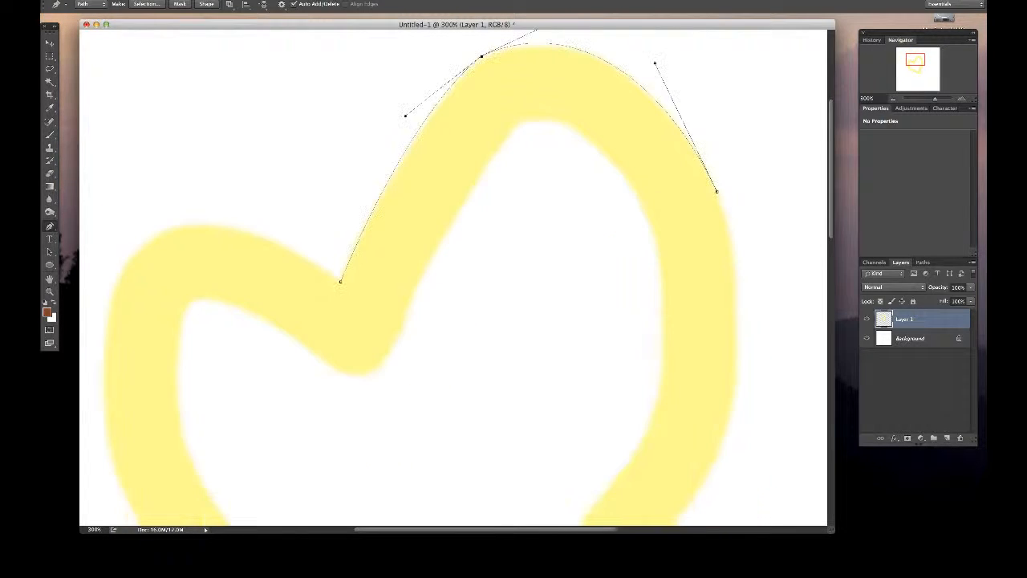
pyautogui.moveTo(340, 281); pyautogui.dragTo(340, 280)
# - Lengthen the shoulder anchor's crest-side direction handle slightly and lower the anchor a touch onto the painted edge
pyautogui.scroll(1, 404, 117)
pyautogui.hscroll(1, 405, 118)
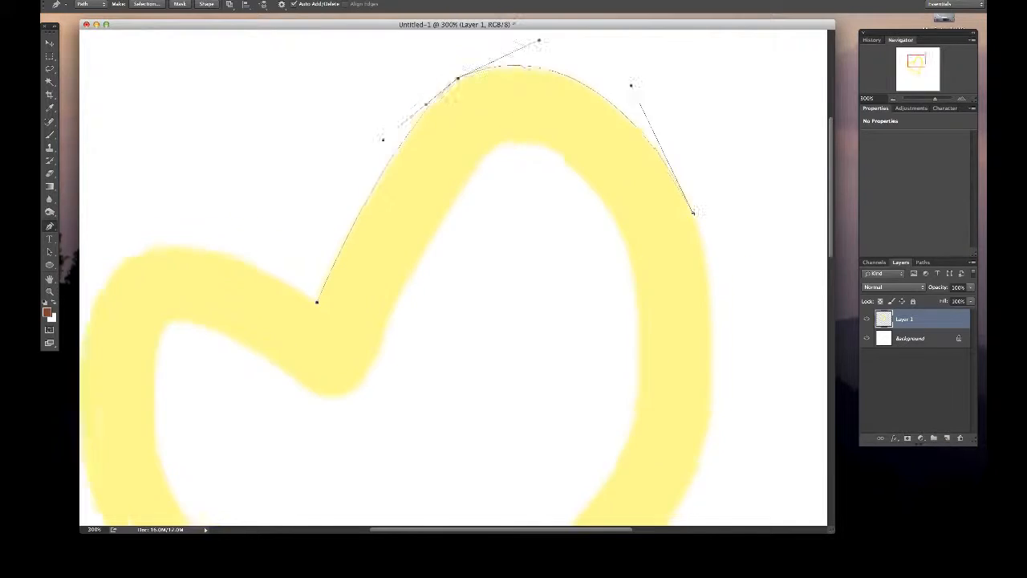
pyautogui.scroll(4, 453, 276)
pyautogui.hscroll(3, 453, 276)
pyautogui.click(472, 126)
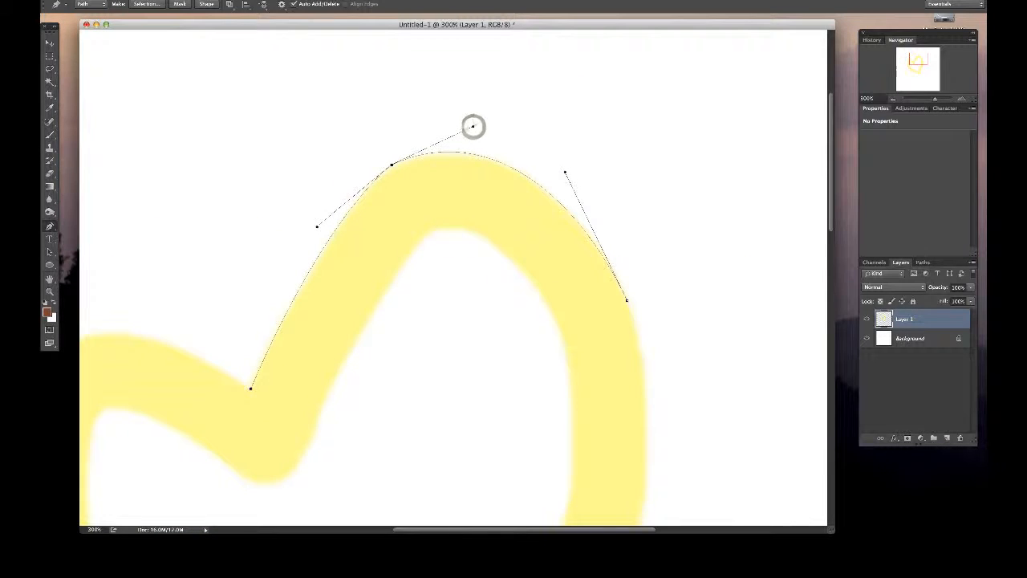
pyautogui.keyDown('super'); pyautogui.click(470, 153); pyautogui.keyUp('super')
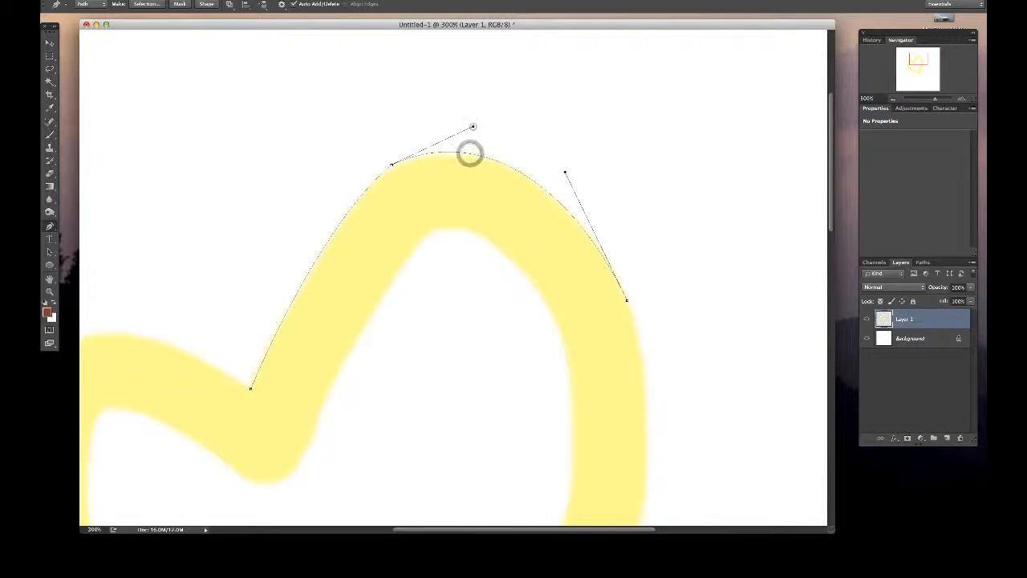
pyautogui.keyDown('super'); pyautogui.click(474, 126); pyautogui.keyUp('super')
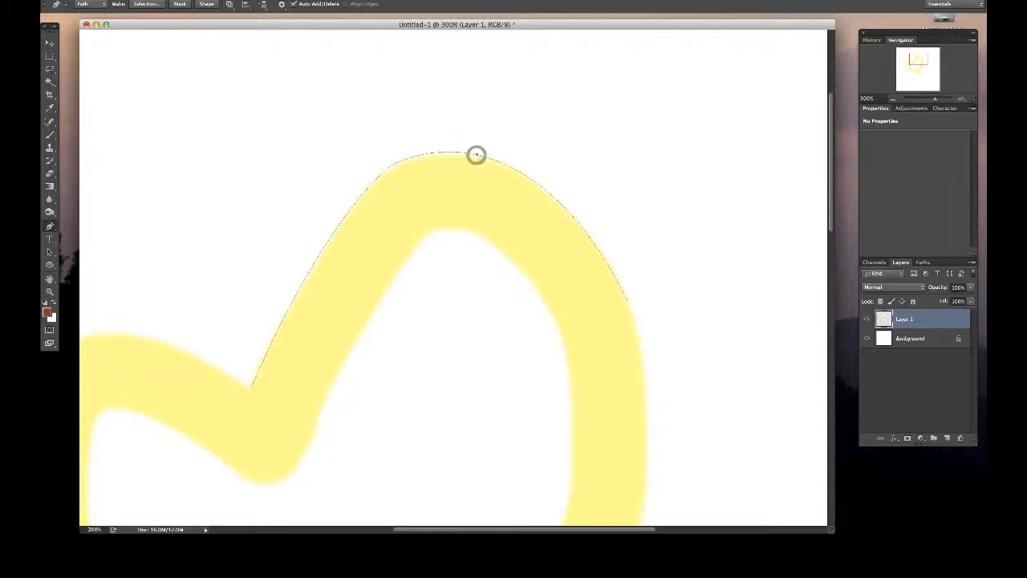
pyautogui.keyDown('super'); pyautogui.click(476, 154); pyautogui.keyUp('super')
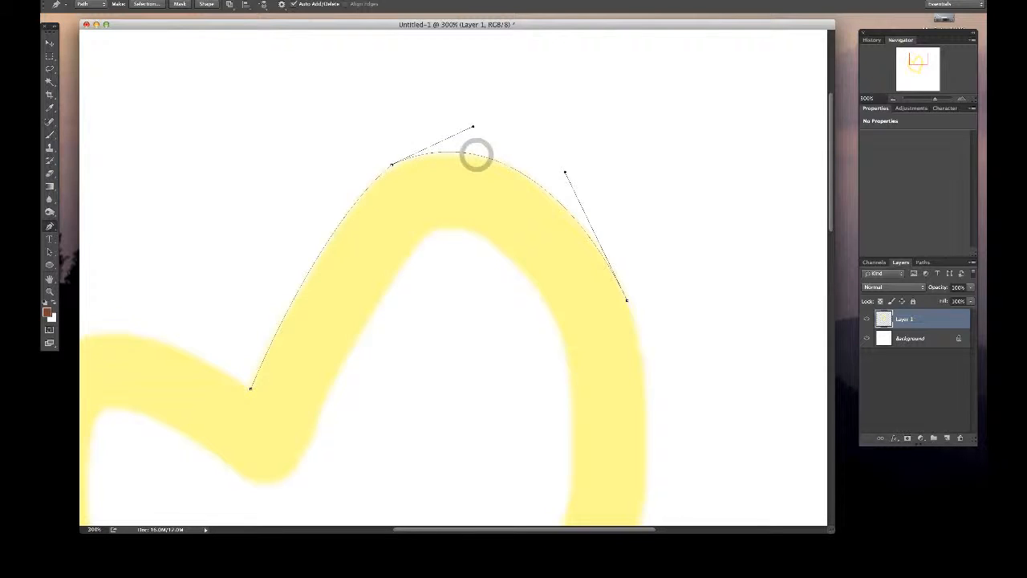
pyautogui.keyDown('super'); pyautogui.click(473, 126); pyautogui.keyUp('super')
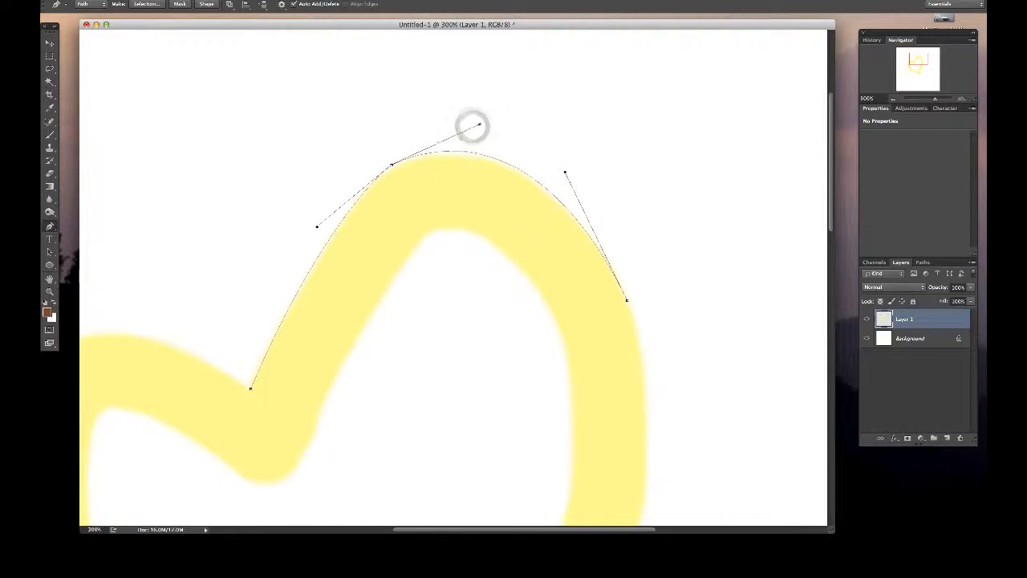
pyautogui.moveTo(472, 126)
pyautogui.mouseDown()
pyautogui.moveTo(389, 166)
pyautogui.moveTo(480, 126)
pyautogui.mouseUp()
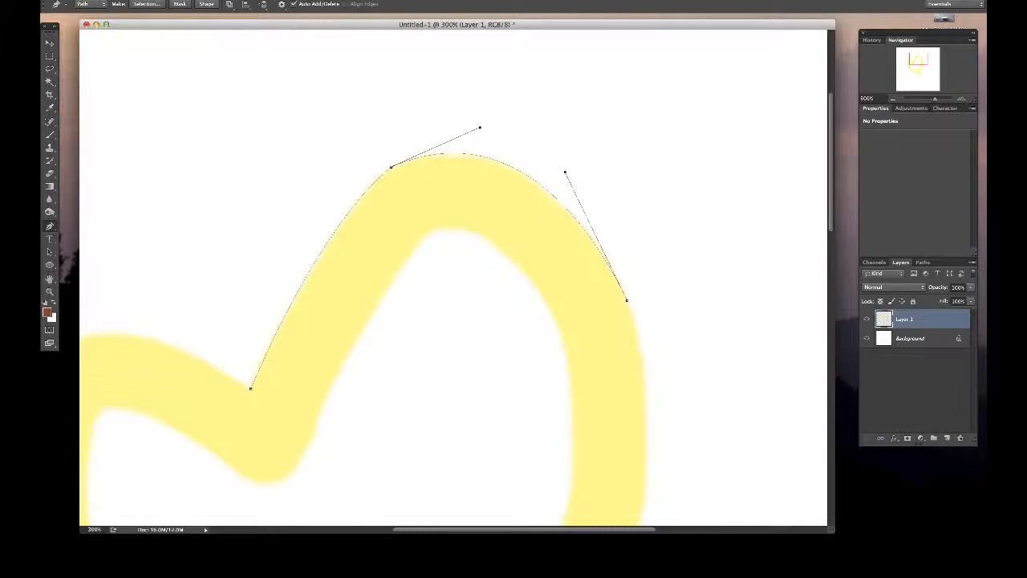
pyautogui.press('v')
pyautogui.click(582, 116)
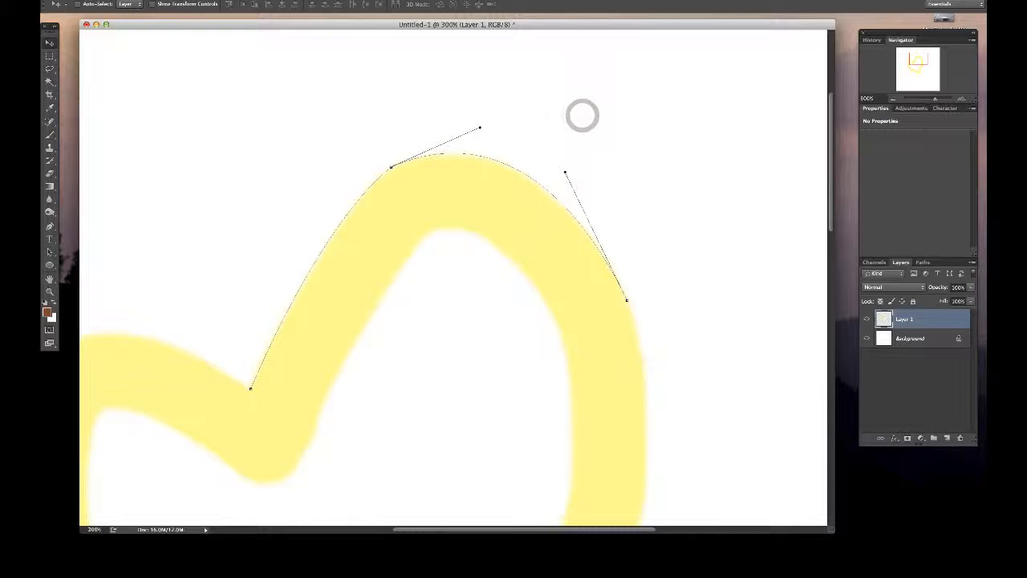
pyautogui.press('p')
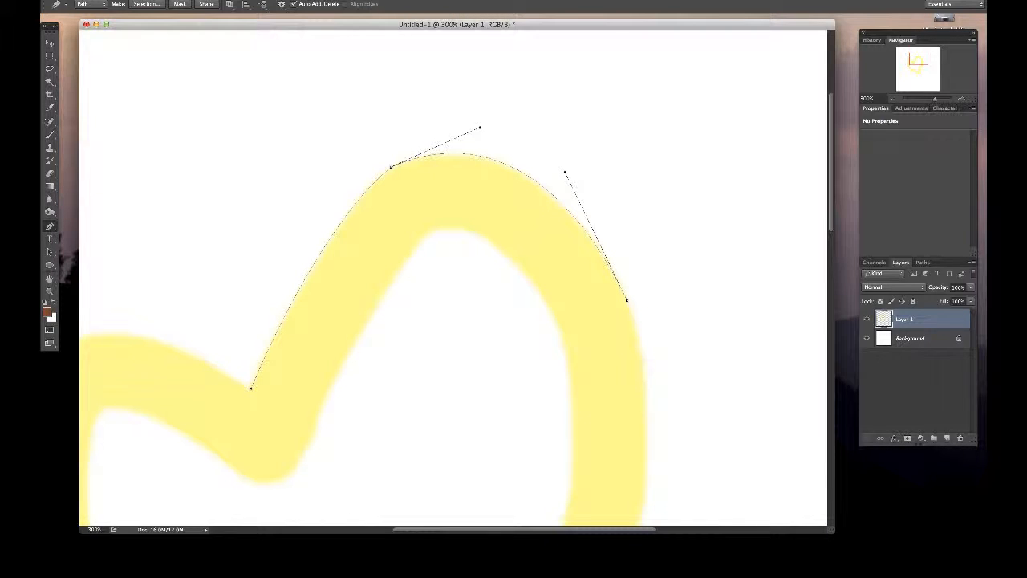
# - Try placing a plain anchor partway down the right lobe's outer side, undo it, and reselect the path's end anchor
pyautogui.click(646, 416)
pyautogui.hotkey('ctrl', 'z')
pyautogui.click(625, 300)
pyautogui.press('v')
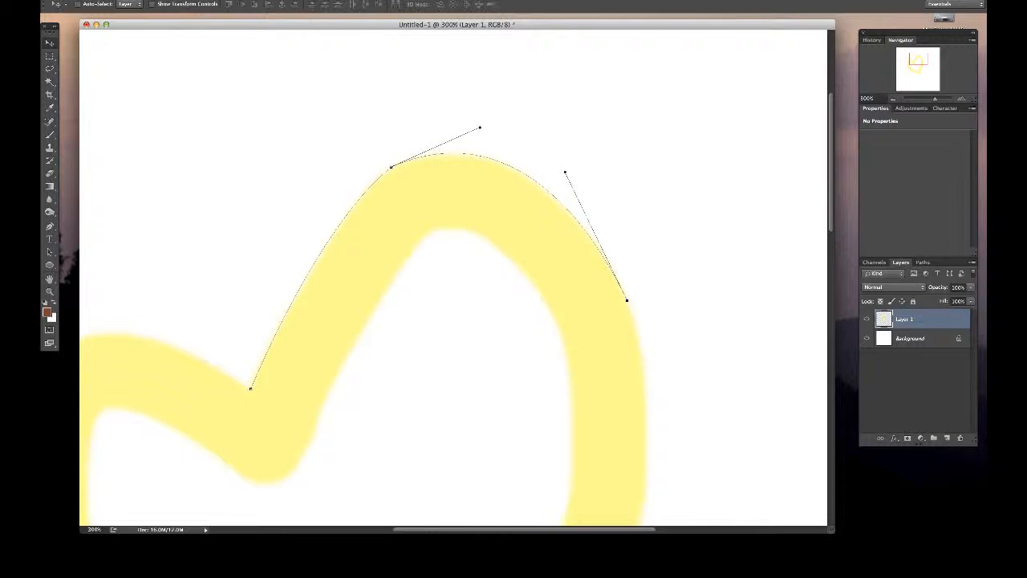
pyautogui.press('p')
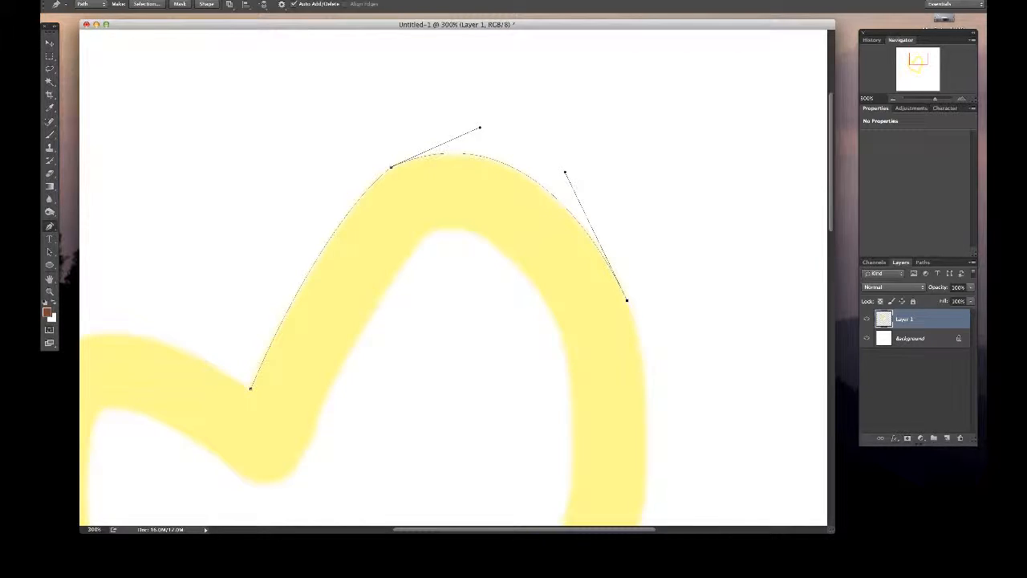
pyautogui.click(390, 167)
pyautogui.click(625, 300)
# - Try placing a curved anchor with long direction handles at the lower bend of the heart's right side, then undo it
pyautogui.scroll(-5, 453, 277)
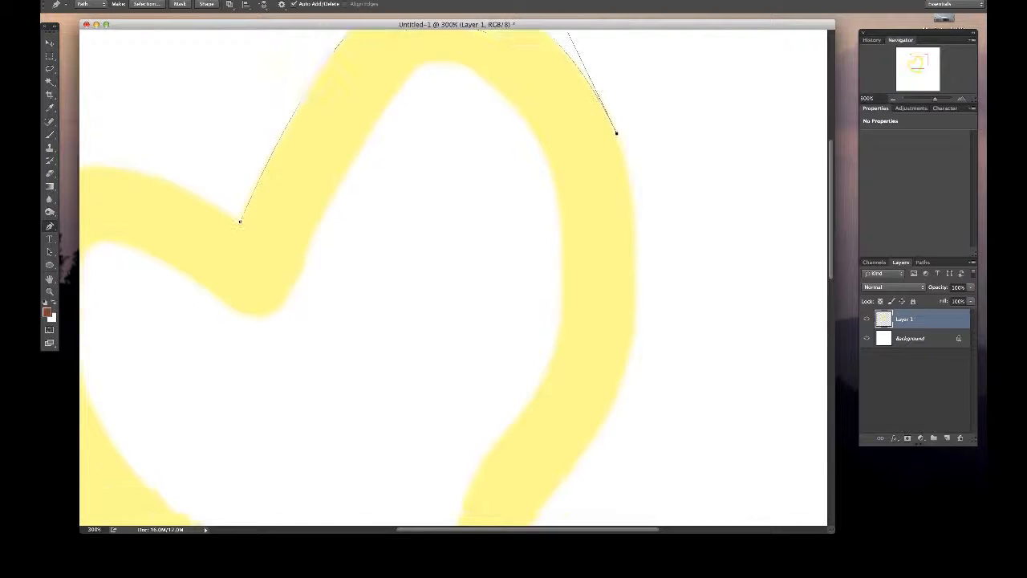
pyautogui.click(548, 496)
pyautogui.press('super+z')
pyautogui.moveTo(547, 495)
pyautogui.mouseDown()
pyautogui.moveTo(656, 436)
pyautogui.moveTo(661, 351)
pyautogui.moveTo(676, 344)
pyautogui.moveTo(675, 153)
pyautogui.moveTo(690, 43)
pyautogui.moveTo(706, 56)
pyautogui.mouseUp()
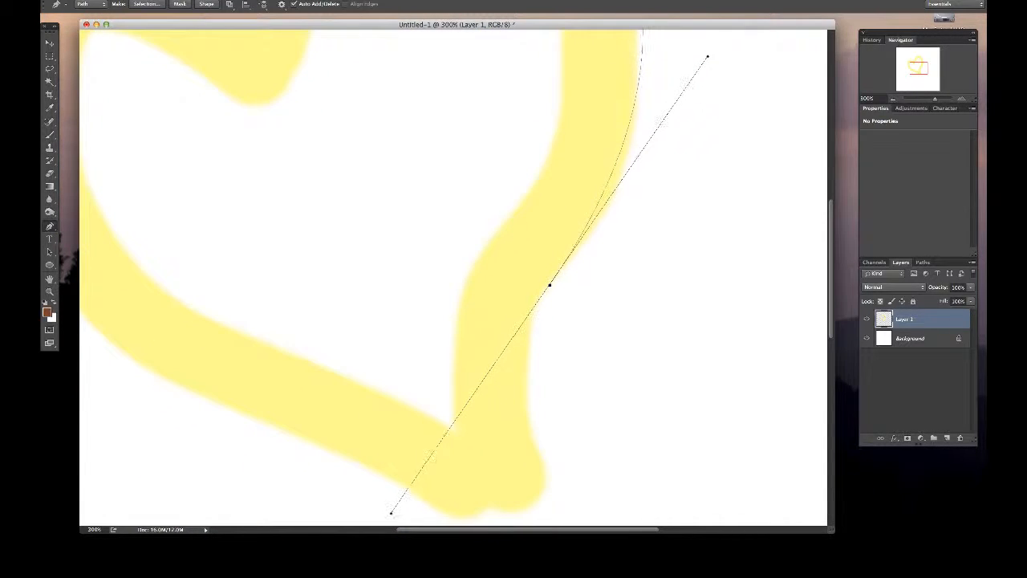
pyautogui.press('super+z')
# - Extend the path to the lower right bend at 200% zoom and add a mid-segment anchor, shaping it onto the outer edge
pyautogui.scroll(8, 453, 278)
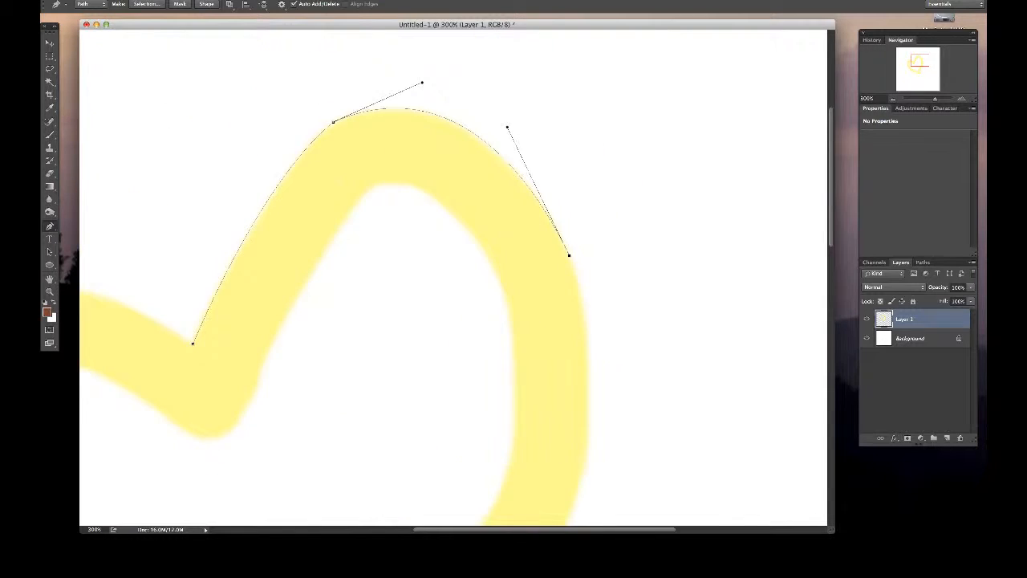
pyautogui.scroll(-5, 453, 279)
pyautogui.scroll(-3, 454, 279)
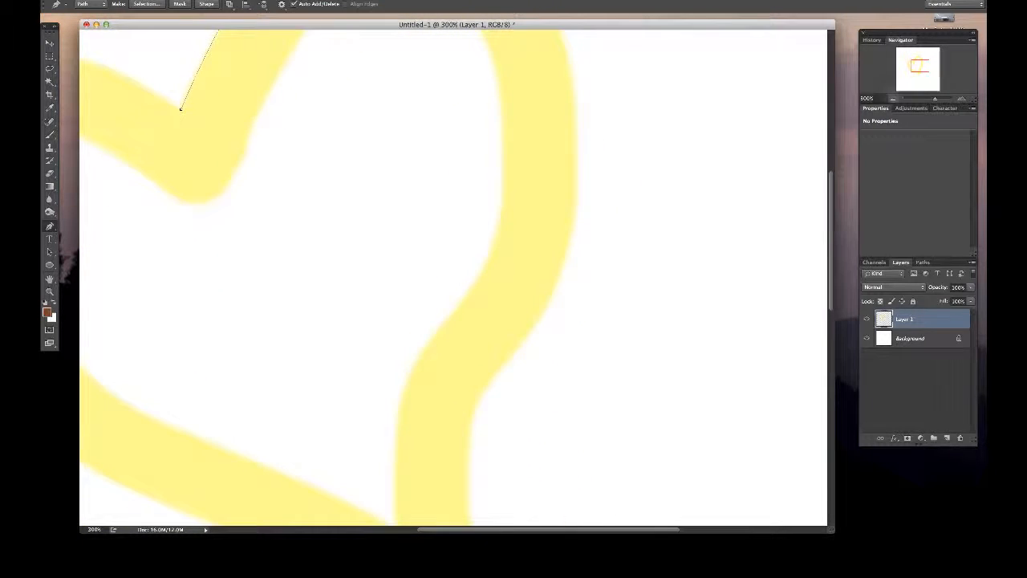
pyautogui.press('super+minus')
pyautogui.scroll(3, 453, 278)
pyautogui.scroll(5, 453, 278)
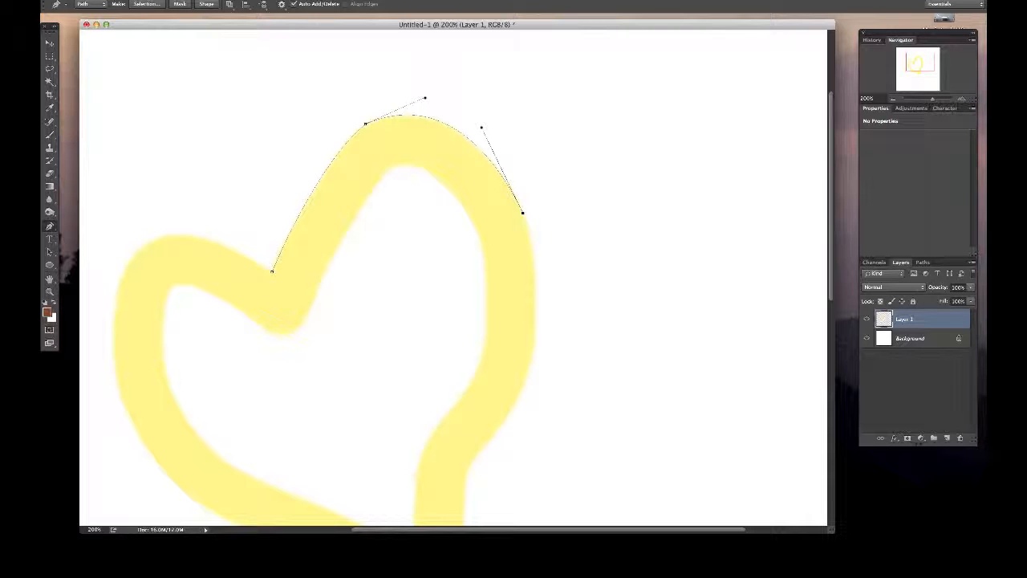
pyautogui.scroll(-2, 454, 278)
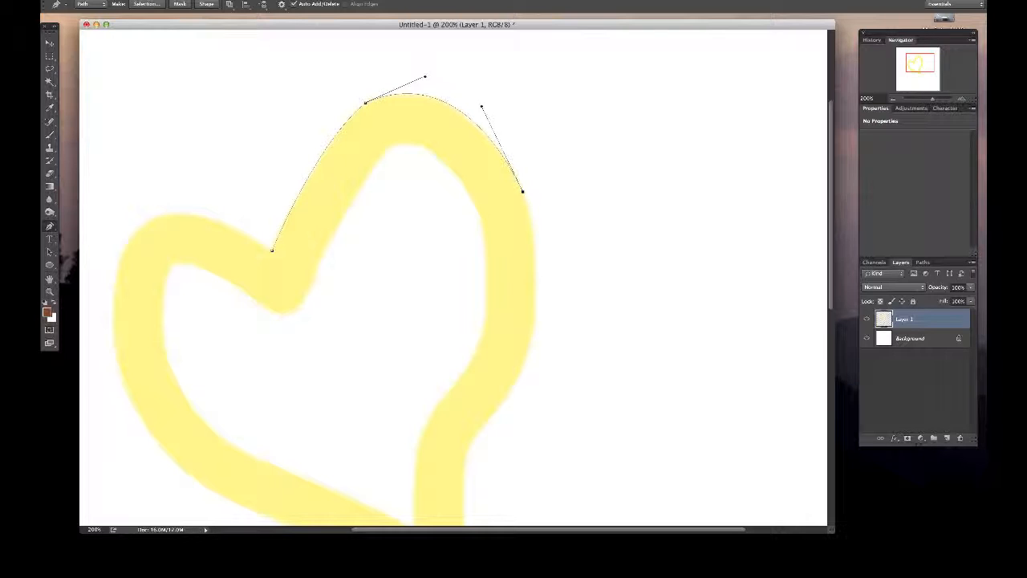
pyautogui.click(469, 447)
pyautogui.click(493, 329)
pyautogui.moveTo(494, 329); pyautogui.dragTo(532, 329)
pyautogui.moveTo(546, 263); pyautogui.dragTo(545, 241)
# - Refine the segment above the lower bend by adjusting its direction handles and repositioning the end anchor on the painted edge
pyautogui.click(519, 390)
pyautogui.moveTo(516, 401); pyautogui.dragTo(516, 414)
pyautogui.moveTo(469, 448); pyautogui.dragTo(512, 387)
pyautogui.moveTo(482, 425); pyautogui.dragTo(484, 422)
pyautogui.scroll(2, 453, 277)
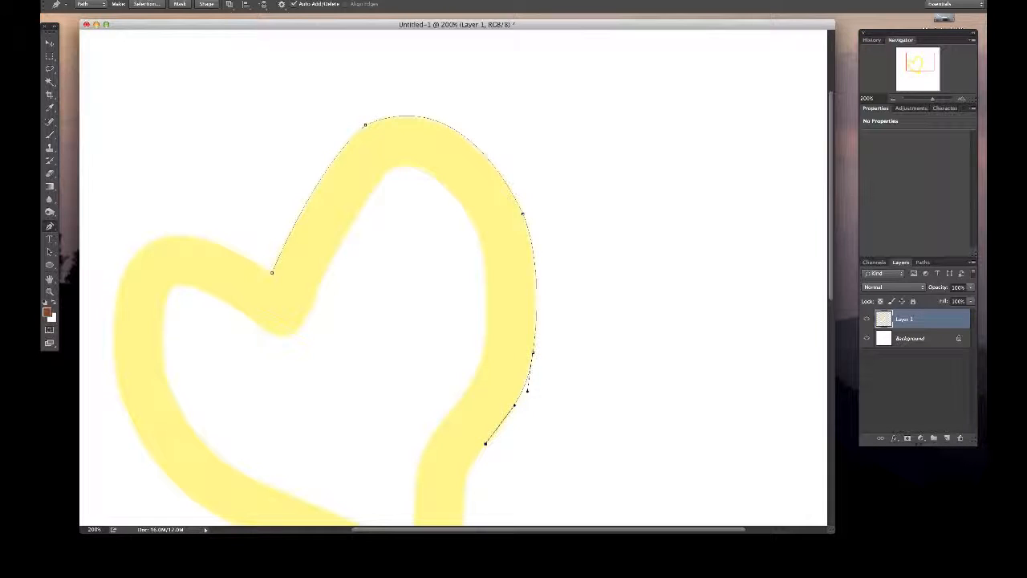
# - Try swinging the added anchor's upper handle inward and altering the right-edge anchor above it, then undo the changes
pyautogui.click(522, 214)
pyautogui.moveTo(545, 263); pyautogui.dragTo(506, 264)
pyautogui.click(522, 212)
pyautogui.press('super+z')
pyautogui.press('alt+super+z')
pyautogui.keyDown('super'); pyautogui.click(522, 214); pyautogui.keyUp('super')
pyautogui.keyDown('alt'); pyautogui.click(522, 214); pyautogui.keyUp('alt')
pyautogui.press('super+z')
pyautogui.keyDown('alt'); pyautogui.click(522, 214); pyautogui.keyUp('alt')
pyautogui.press('alt+super+z')
# - Zoom in on the right-edge anchor, move it slightly outward and down, and raise the upper handle of the anchor below
pyautogui.click(533, 351)
pyautogui.click(522, 213)
pyautogui.click(523, 213)
pyautogui.click(522, 213)
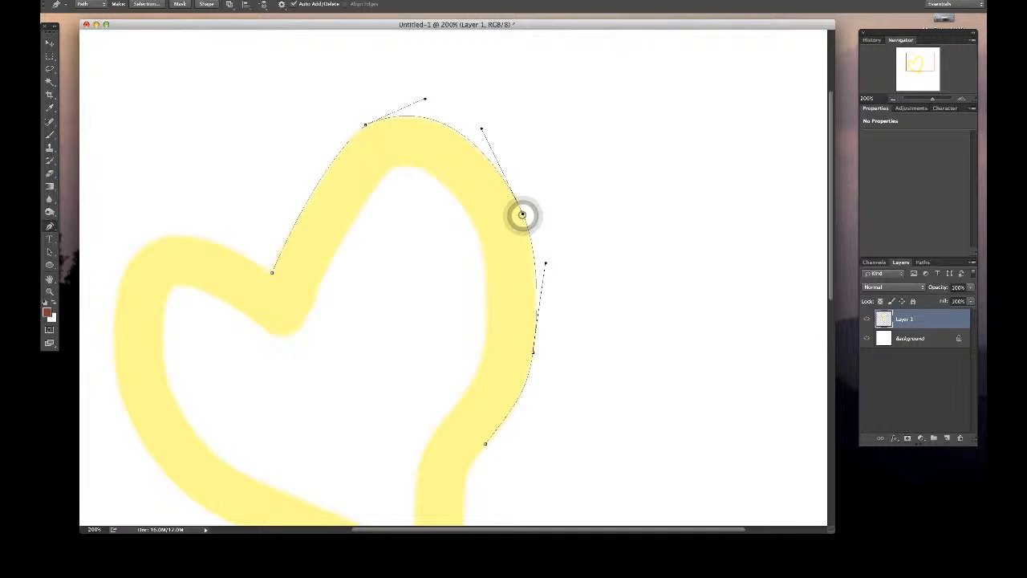
pyautogui.moveTo(531, 206); pyautogui.dragTo(503, 191)
pyautogui.press('z')
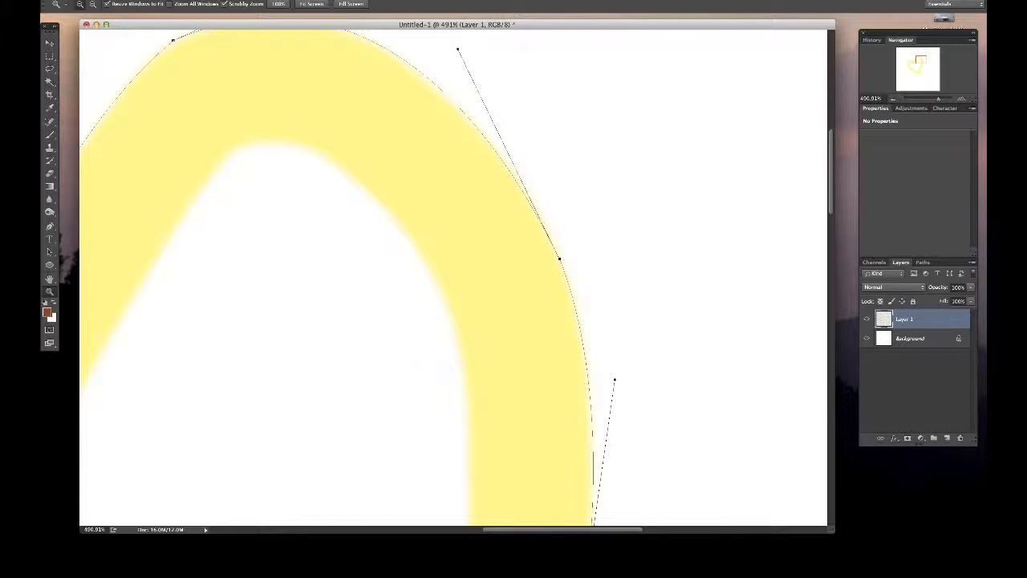
pyautogui.moveTo(559, 258)
pyautogui.mouseDown()
pyautogui.moveTo(589, 224)
pyautogui.moveTo(566, 246)
pyautogui.moveTo(567, 272)
pyautogui.moveTo(564, 262)
pyautogui.mouseUp()
pyautogui.moveTo(613, 379); pyautogui.dragTo(609, 368)
pyautogui.moveTo(564, 262); pyautogui.dragTo(563, 263)
# - Shorten the right-edge anchor's upper direction handle and angle it more steeply so the curve follows the lobe's outer edge
pyautogui.moveTo(466, 61); pyautogui.dragTo(491, 85)
pyautogui.moveTo(323, 147)
pyautogui.mouseDown()
pyautogui.moveTo(357, 314)
pyautogui.moveTo(344, 205)
pyautogui.moveTo(318, 134)
pyautogui.mouseUp()
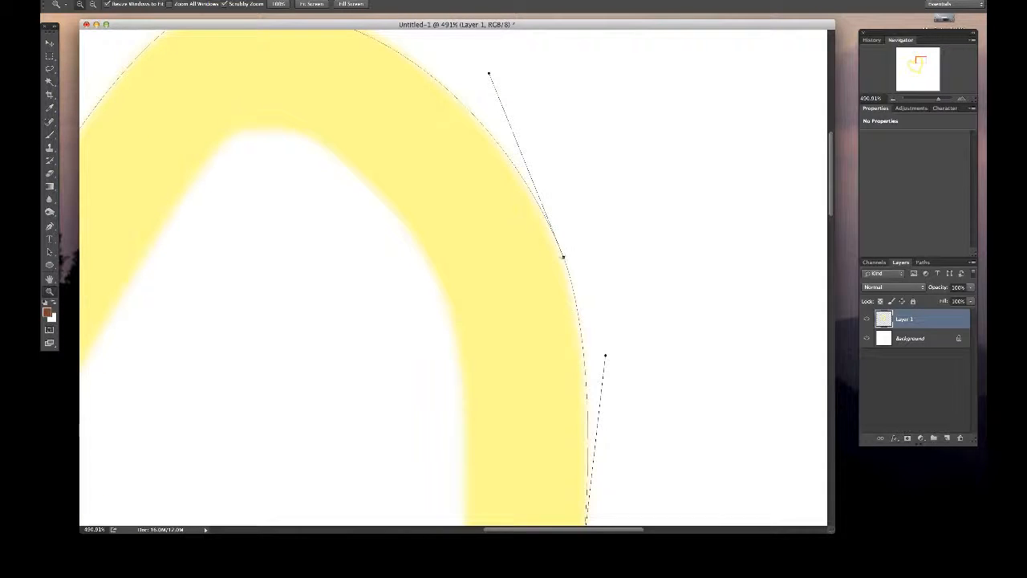
pyautogui.moveTo(564, 257); pyautogui.dragTo(476, 73)
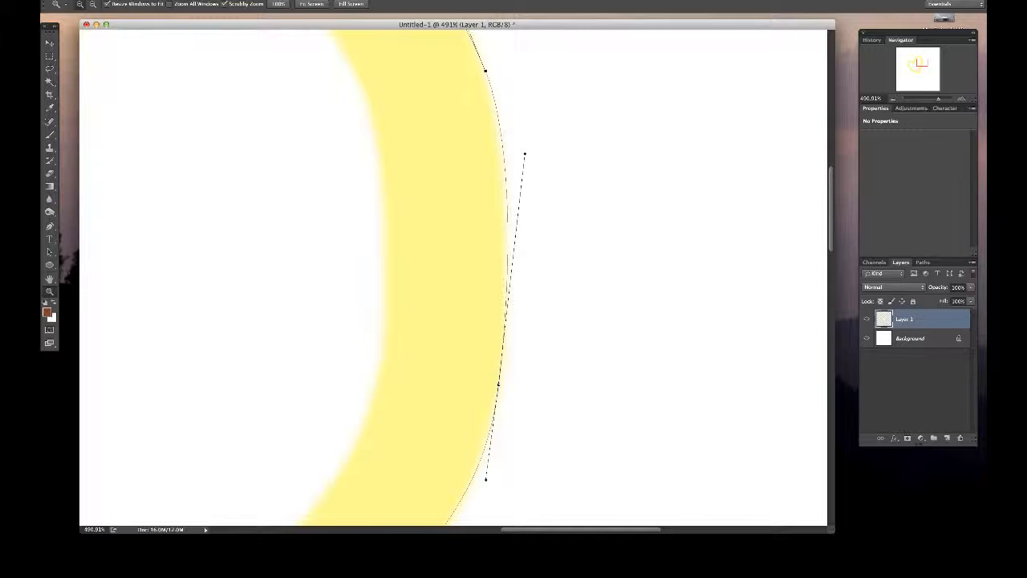
# - Try bending the right-edge segment between its two anchors by swinging their facing direction handles inward across the stroke and back outward
pyautogui.click(892, 99)
pyautogui.moveTo(481, 176); pyautogui.dragTo(587, 234)
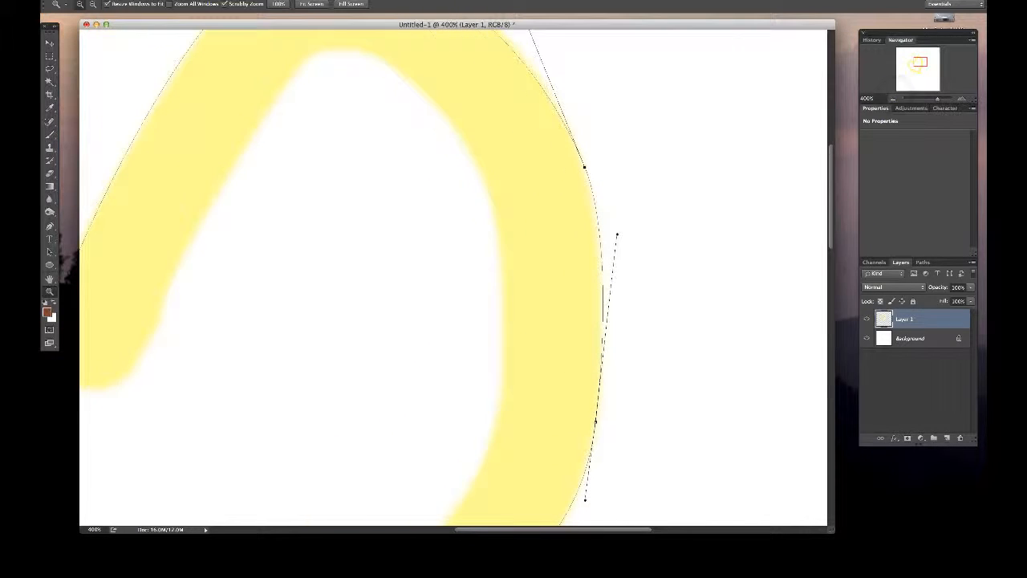
pyautogui.click(616, 235)
pyautogui.press('p')
pyautogui.click(616, 235)
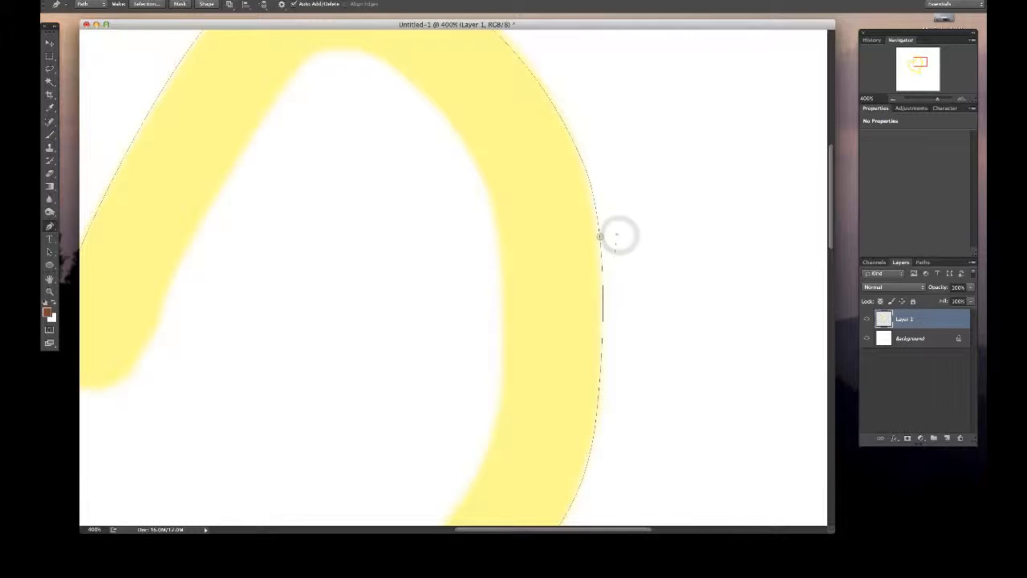
pyautogui.click(600, 237)
pyautogui.click(584, 167)
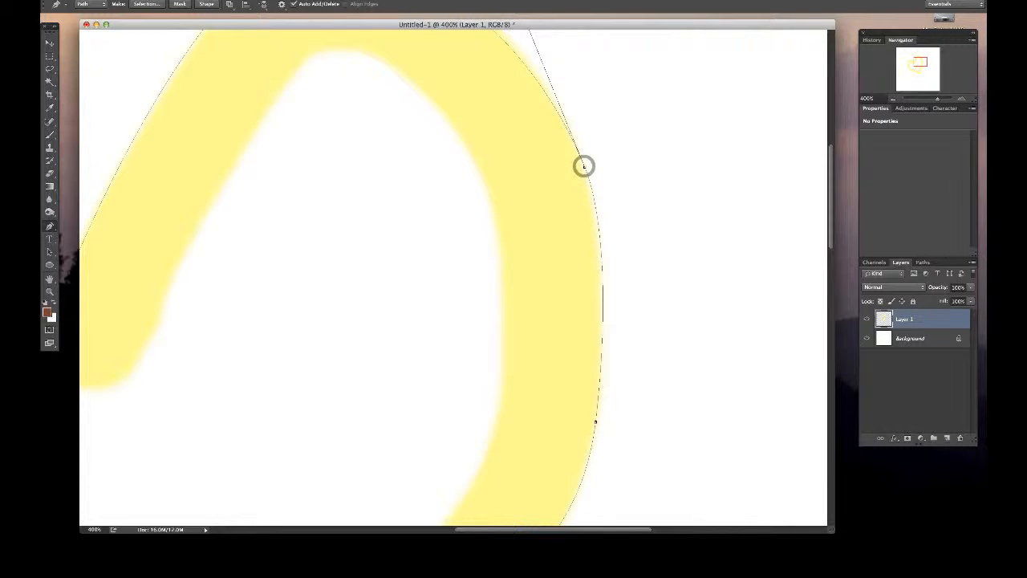
pyautogui.moveTo(584, 166); pyautogui.dragTo(495, 231)
pyautogui.click(581, 158)
pyautogui.moveTo(617, 234); pyautogui.dragTo(447, 260)
pyautogui.moveTo(494, 233); pyautogui.dragTo(623, 233)
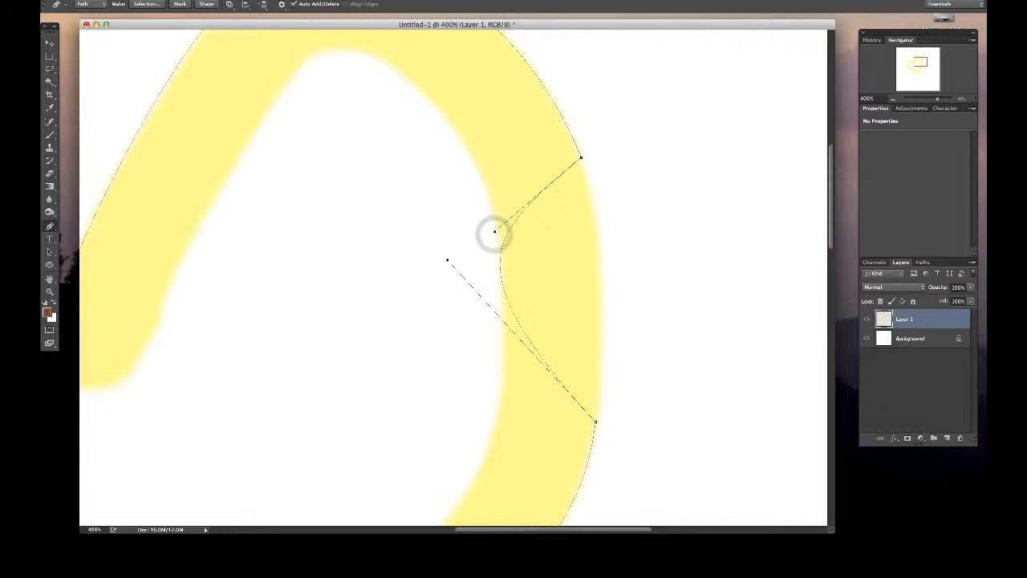
pyautogui.moveTo(494, 232); pyautogui.dragTo(723, 305)
# - Undo the trial handle changes on the right-edge segment
pyautogui.press('super+z')
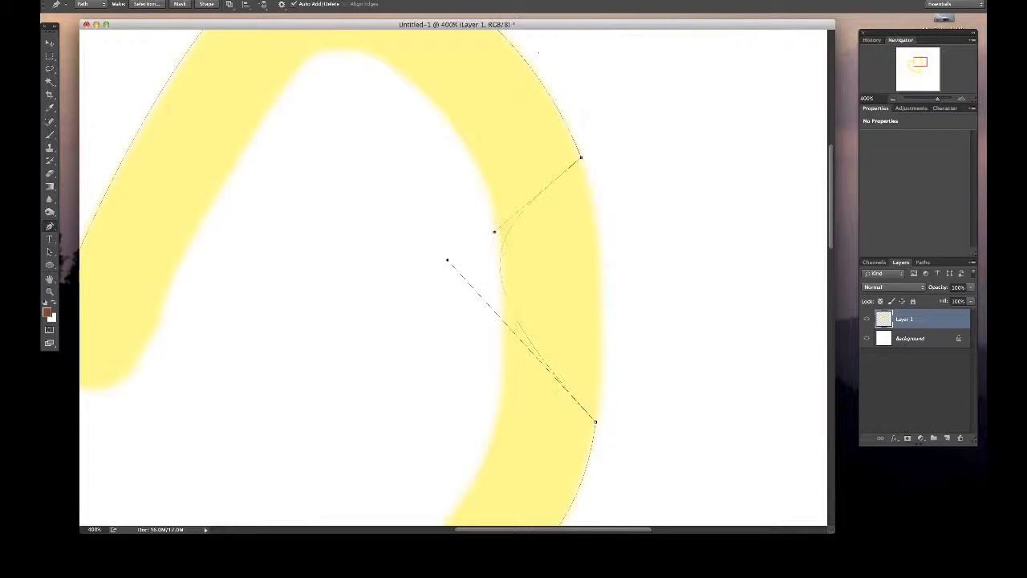
pyautogui.press('super+z')
pyautogui.press('alt+super+z')
pyautogui.press('alt+super+z')
pyautogui.press('alt+super+z')
# - Refine the curve over the right lobe's top by adjusting the direction handles of the top anchor and the right-edge anchor
pyautogui.click(893, 98)
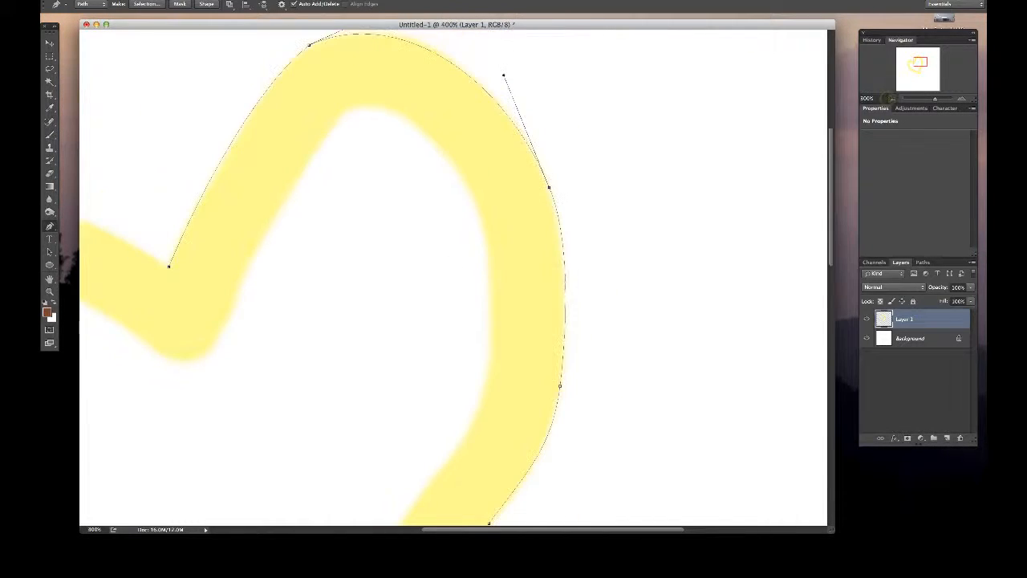
pyautogui.click(892, 99)
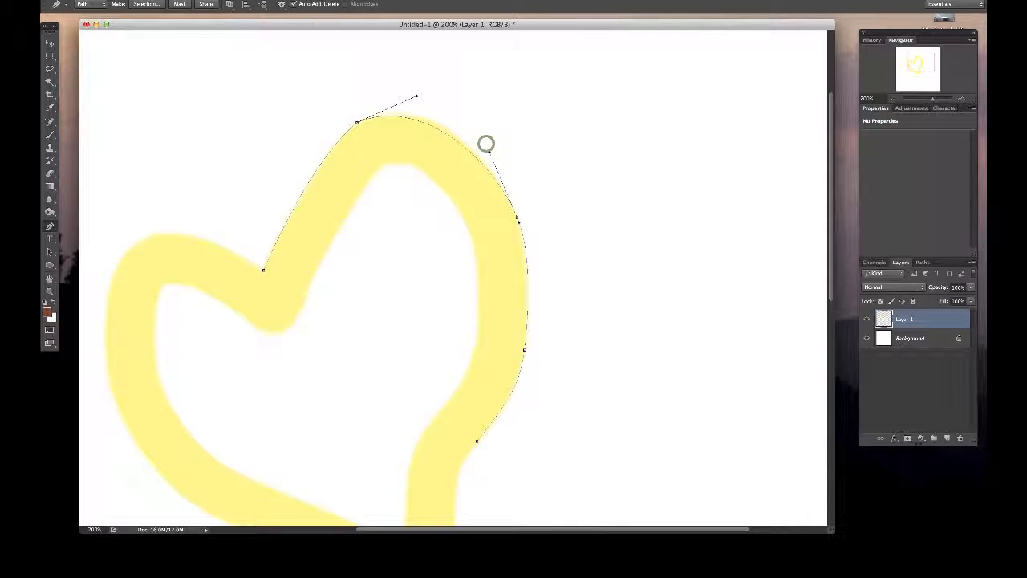
pyautogui.moveTo(486, 142)
pyautogui.mouseDown()
pyautogui.moveTo(494, 149)
pyautogui.moveTo(497, 140)
pyautogui.moveTo(480, 132)
pyautogui.mouseUp()
pyautogui.moveTo(416, 96); pyautogui.dragTo(409, 93)
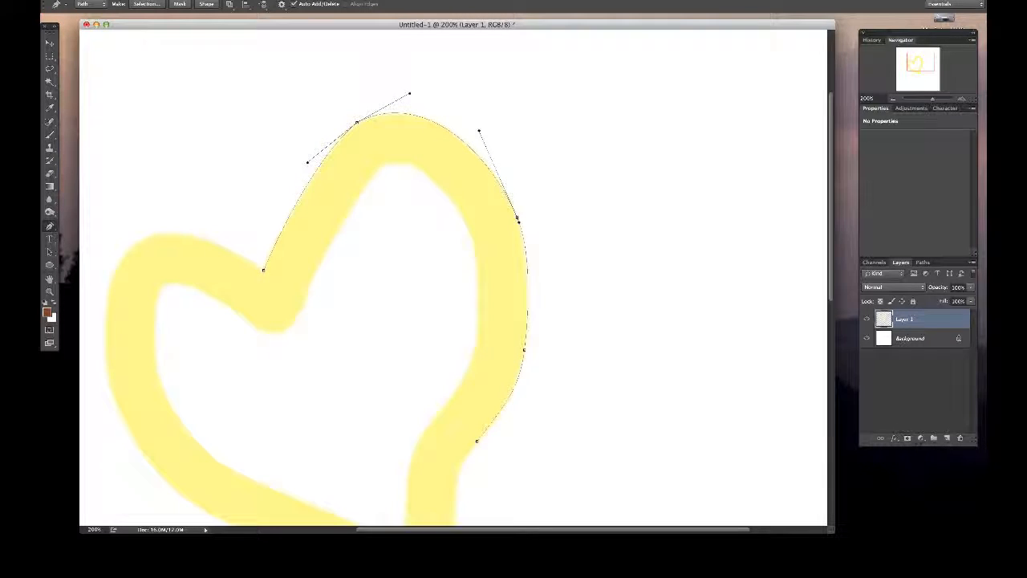
pyautogui.moveTo(307, 162)
pyautogui.mouseDown()
pyautogui.moveTo(325, 141)
pyautogui.moveTo(308, 158)
pyautogui.mouseUp()
# - Extend the path from the lower bend anchor to a new anchor at the heart's bottom tip
pyautogui.scroll(-3, 308, 158)
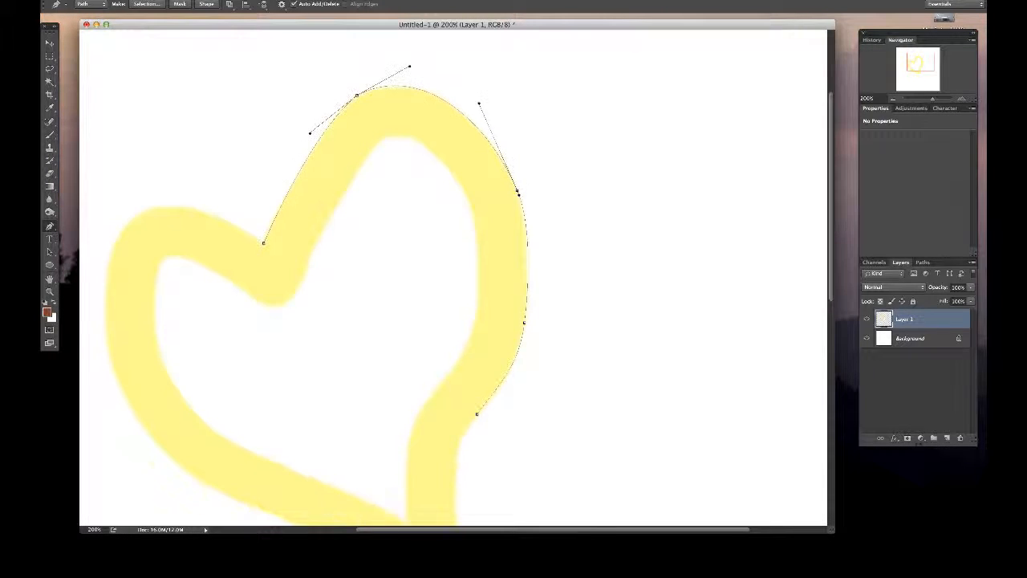
pyautogui.scroll(-2, 453, 276)
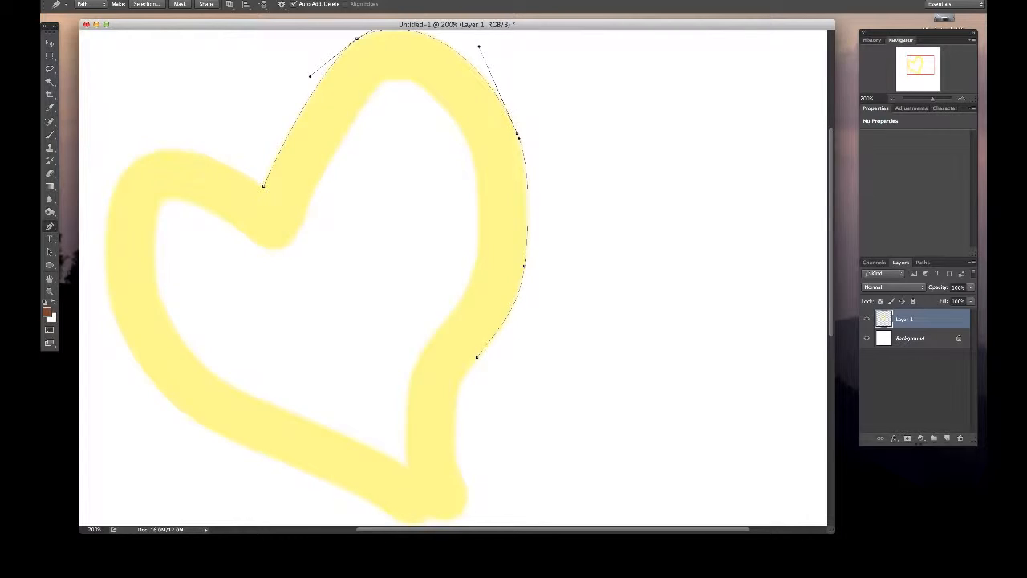
pyautogui.scroll(-10, 453, 277)
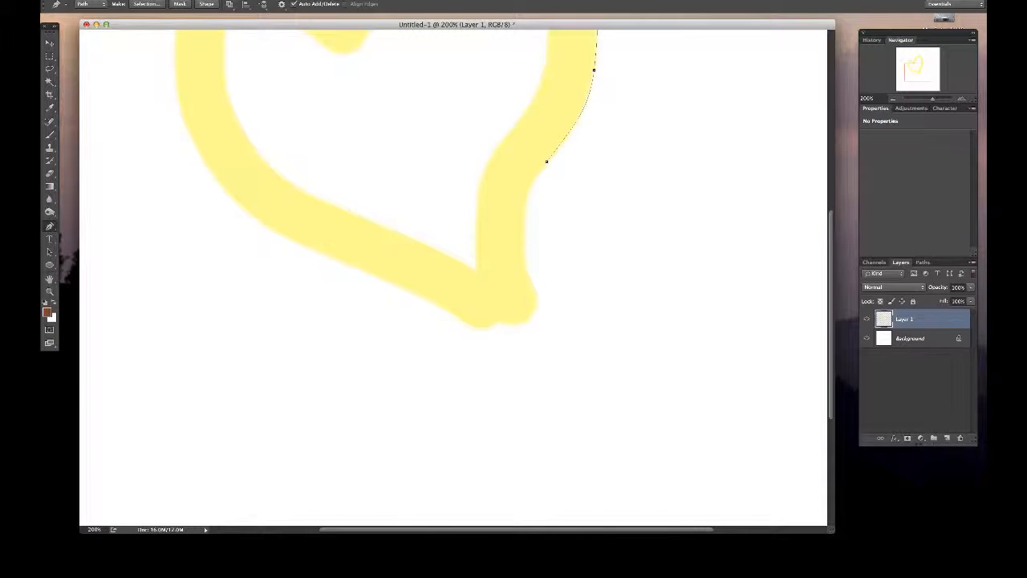
pyautogui.click(546, 161)
pyautogui.click(505, 318)
# - Add an anchor midway on the segment above the tip, move it up onto the stroke's edge and adjust its direction handles
pyautogui.click(526, 239)
pyautogui.moveTo(526, 239); pyautogui.dragTo(525, 203)
pyautogui.moveTo(536, 164); pyautogui.dragTo(532, 170)
pyautogui.moveTo(514, 246); pyautogui.dragTo(527, 240)
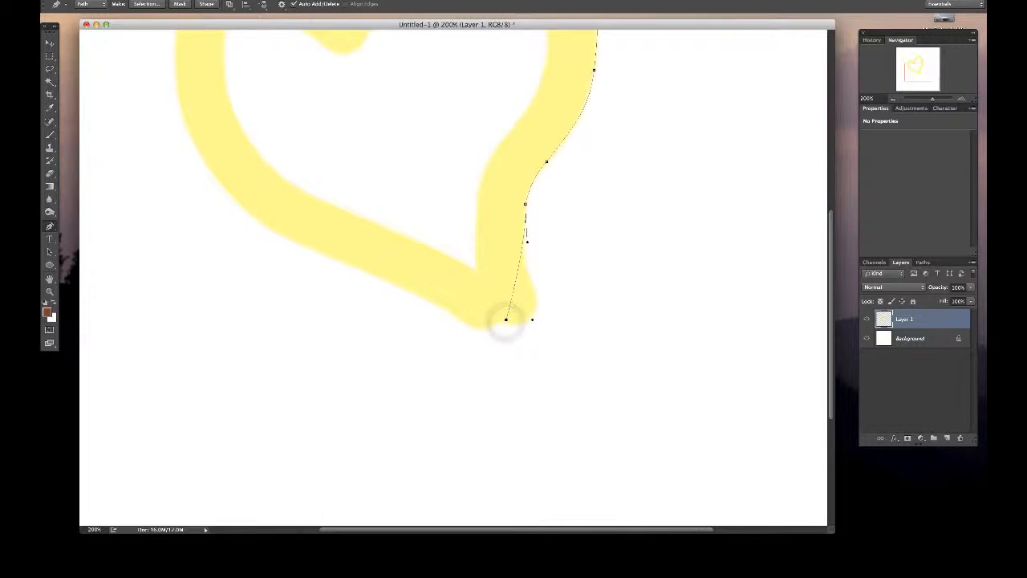
# - Move the end anchor out to the tip's right edge and remove its outgoing direction handle
pyautogui.moveTo(507, 373); pyautogui.dragTo(496, 227)
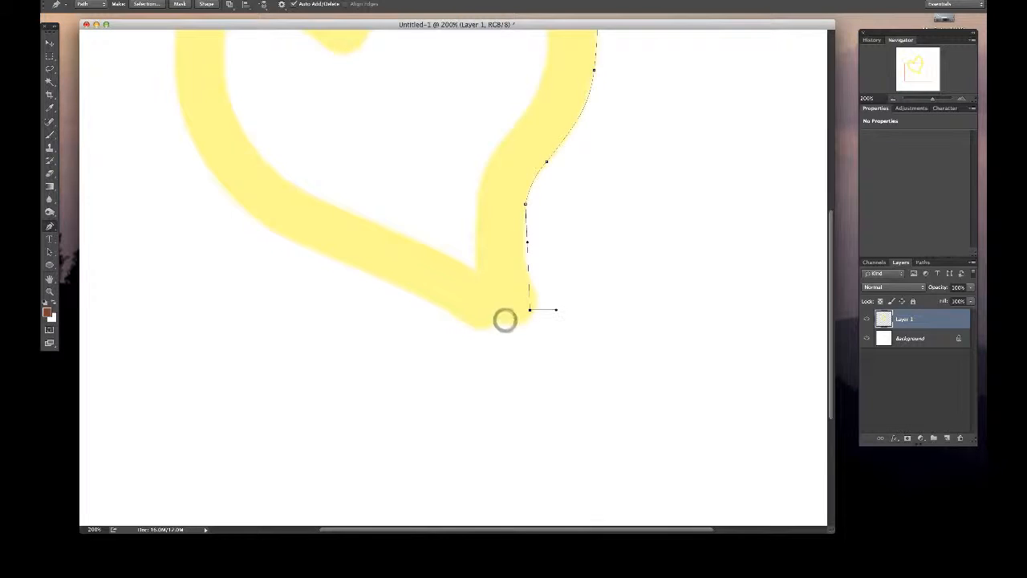
pyautogui.keyDown('alt'); pyautogui.click(530, 309); pyautogui.keyUp('alt')
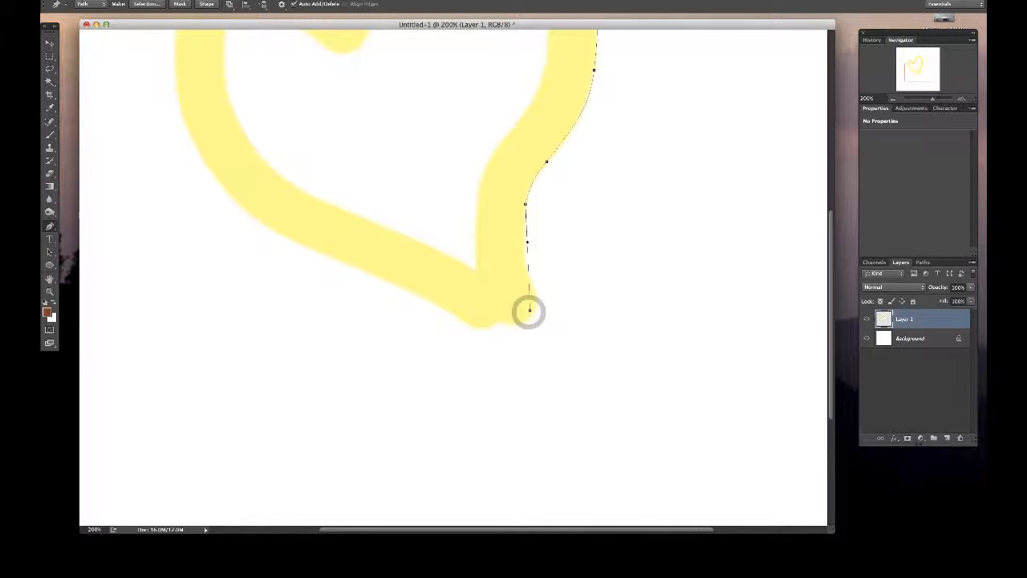
pyautogui.click(530, 310)
pyautogui.keyDown('super'); pyautogui.click(528, 301); pyautogui.keyUp('super')
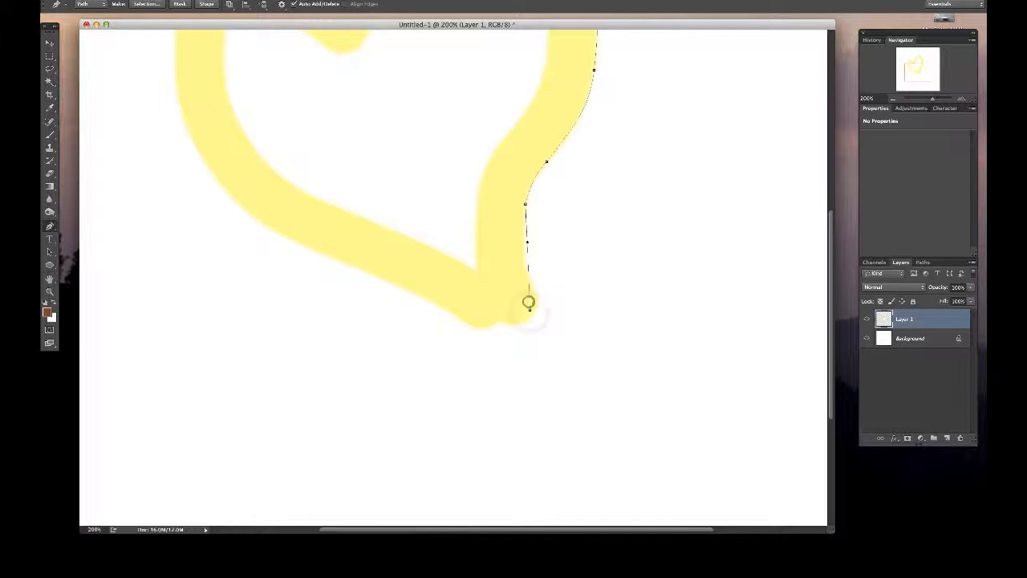
pyautogui.click(529, 310)
pyautogui.moveTo(528, 311)
pyautogui.mouseDown()
pyautogui.moveTo(530, 282)
pyautogui.moveTo(537, 299)
pyautogui.mouseUp()
# - Move the anchor between the bend and the tip slightly upward, then swing its lower handle inward and lengthen it
pyautogui.moveTo(527, 240)
pyautogui.mouseDown()
pyautogui.moveTo(510, 233)
pyautogui.moveTo(527, 203)
pyautogui.moveTo(516, 237)
pyautogui.mouseUp()
pyautogui.moveTo(526, 203); pyautogui.dragTo(540, 172)
pyautogui.click(546, 161)
pyautogui.press('super+equal')
pyautogui.click(959, 99)
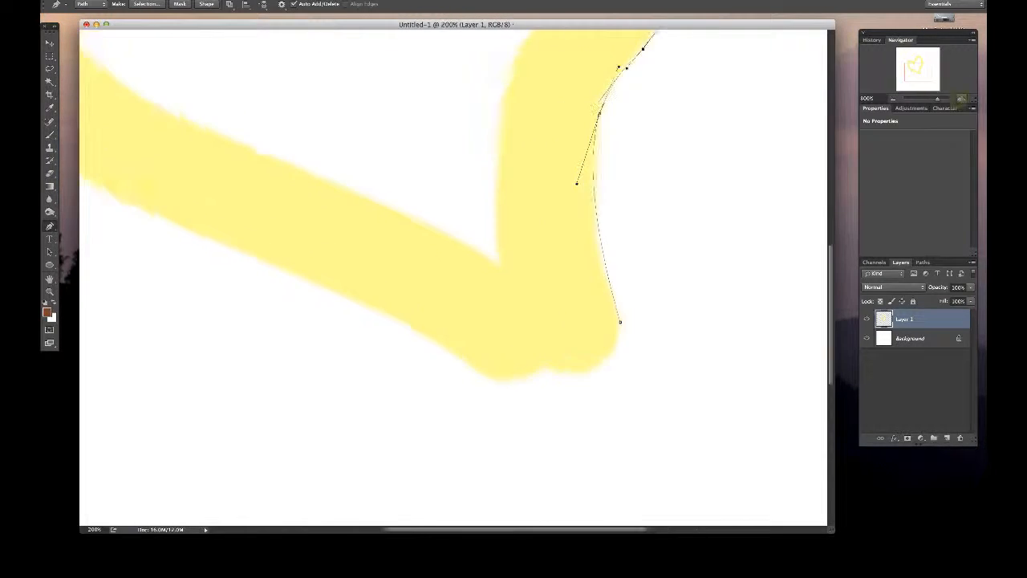
pyautogui.moveTo(918, 72); pyautogui.dragTo(920, 70)
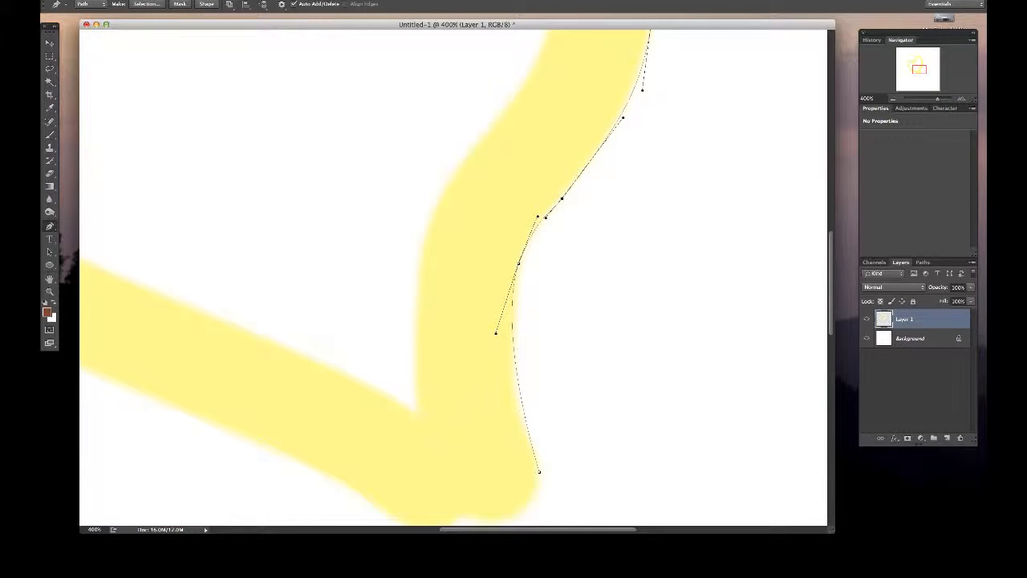
pyautogui.moveTo(494, 333); pyautogui.dragTo(492, 346)
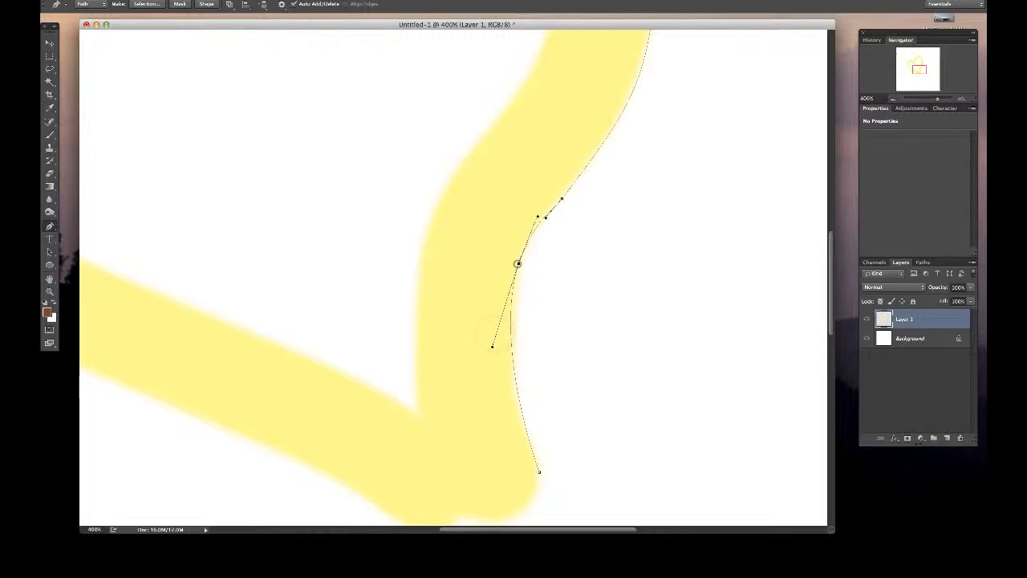
pyautogui.press('Escape')
pyautogui.keyDown('super'); pyautogui.click(517, 265); pyautogui.keyUp('super')
pyautogui.keyDown('super'); pyautogui.click(518, 265); pyautogui.keyUp('super')
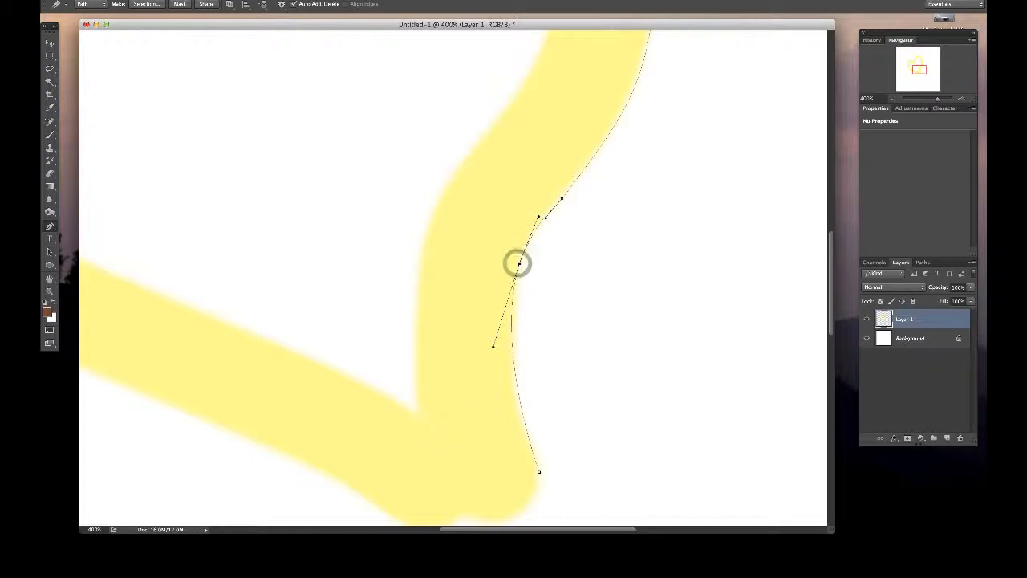
# - Move the anchor below the bend down along the edge and reshape its two handles and the bend anchor's lower handle
pyautogui.moveTo(518, 263); pyautogui.dragTo(517, 300)
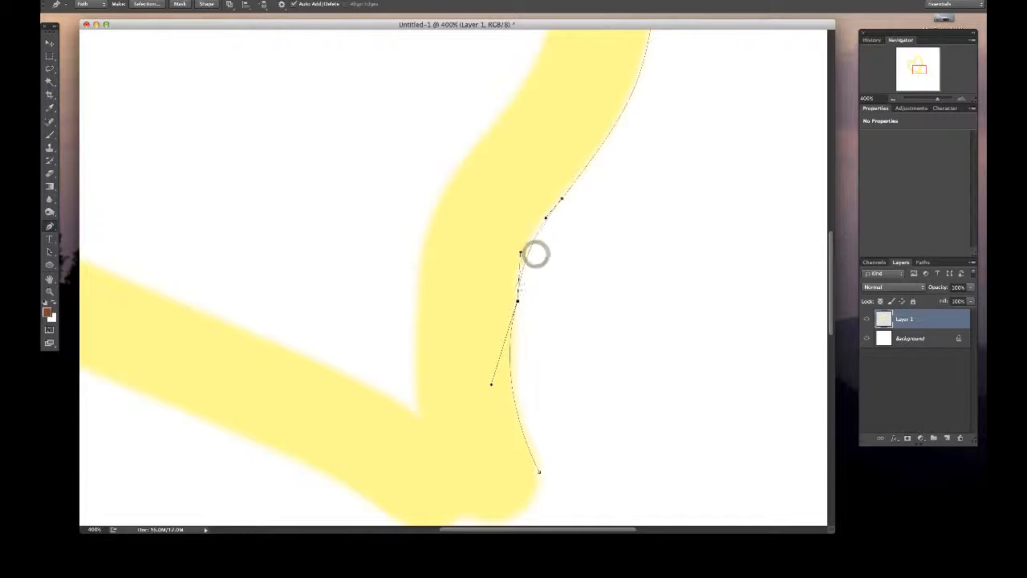
pyautogui.moveTo(535, 253); pyautogui.dragTo(513, 247)
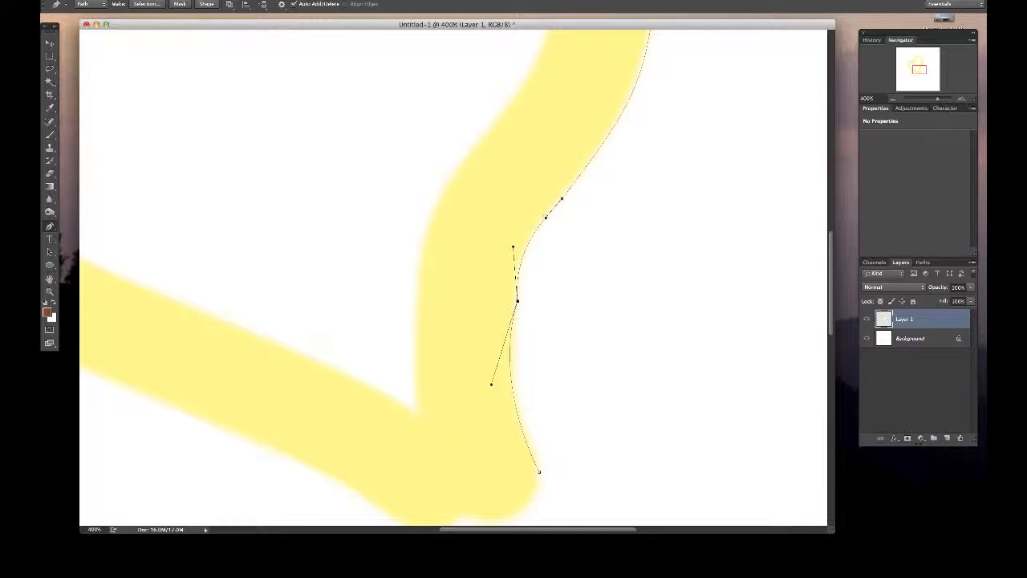
pyautogui.moveTo(545, 217); pyautogui.dragTo(531, 227)
pyautogui.moveTo(490, 384); pyautogui.dragTo(536, 368)
pyautogui.moveTo(510, 248); pyautogui.dragTo(522, 248)
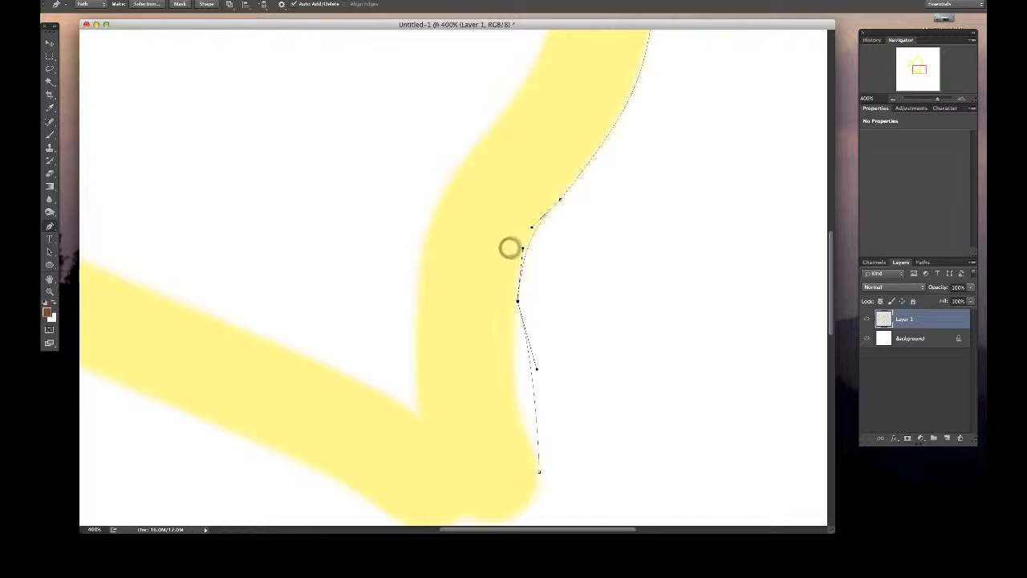
# - Nudge the anchor below the bend onto the painted edge and turn its lower handle back inward along the stroke
pyautogui.click(517, 303)
pyautogui.moveTo(517, 303); pyautogui.dragTo(515, 301)
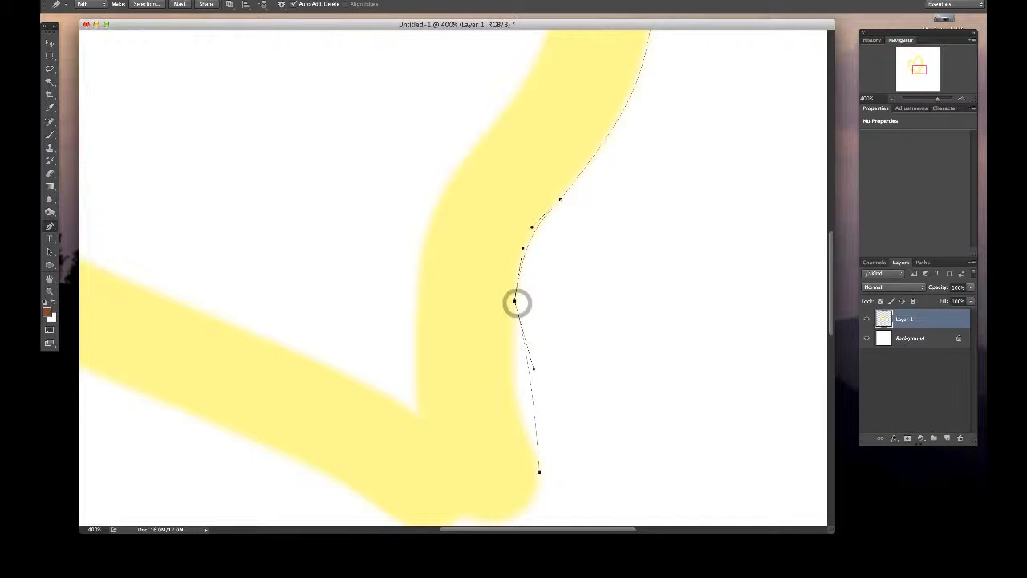
pyautogui.moveTo(534, 368); pyautogui.dragTo(507, 371)
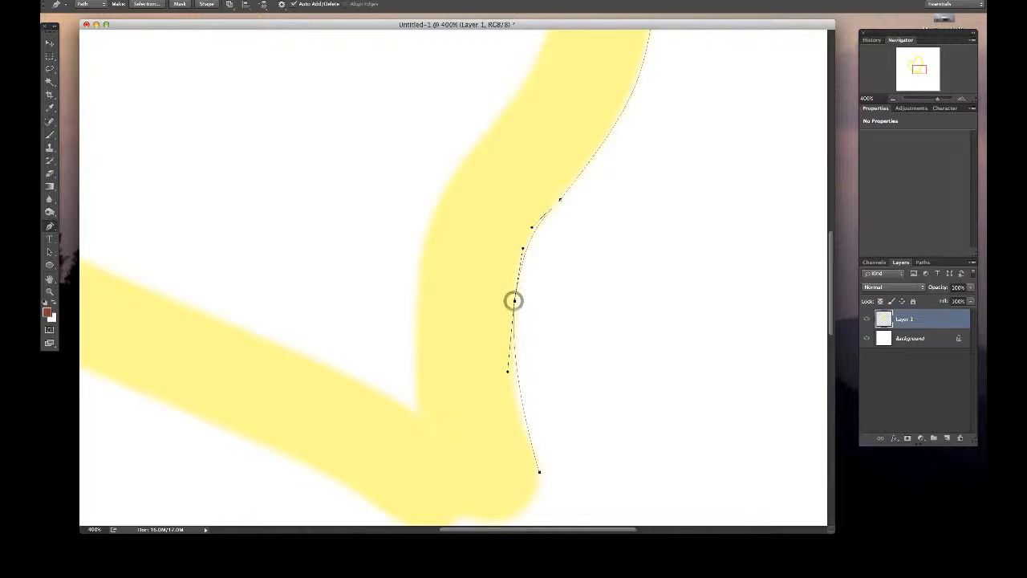
pyautogui.moveTo(514, 301); pyautogui.dragTo(516, 291)
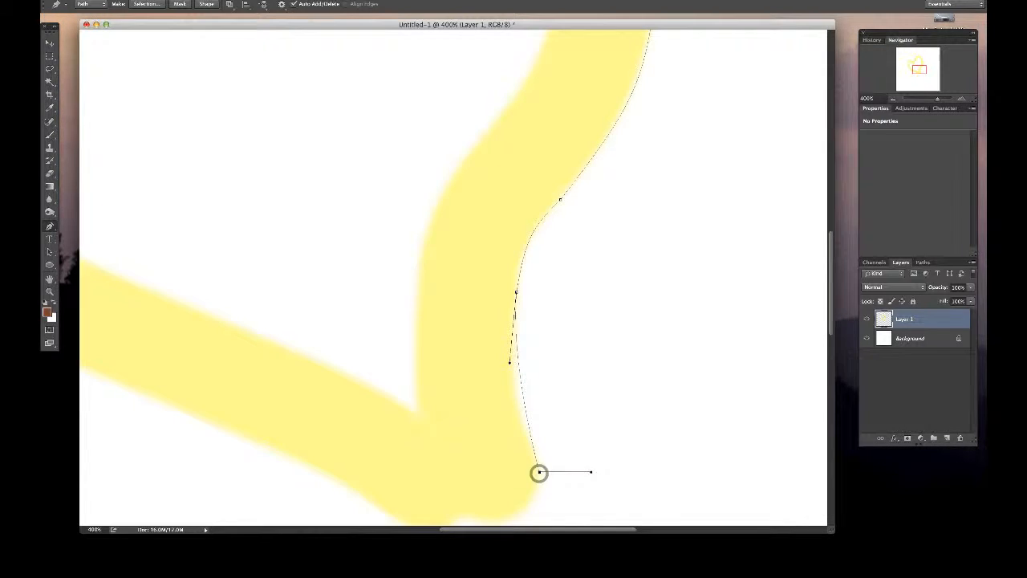
# - Remove the tip anchor's outgoing handle and add a curved anchor at the notch under the tip so the segment wraps the rounded end
pyautogui.keyDown('alt'); pyautogui.click(538, 472); pyautogui.keyUp('alt')
pyautogui.moveTo(538, 471)
pyautogui.mouseDown()
pyautogui.moveTo(543, 505)
pyautogui.moveTo(521, 472)
pyautogui.moveTo(535, 445)
pyautogui.moveTo(538, 485)
pyautogui.mouseUp()
pyautogui.keyDown('alt'); pyautogui.click(538, 473); pyautogui.keyUp('alt')
pyautogui.scroll(-5, 454, 277)
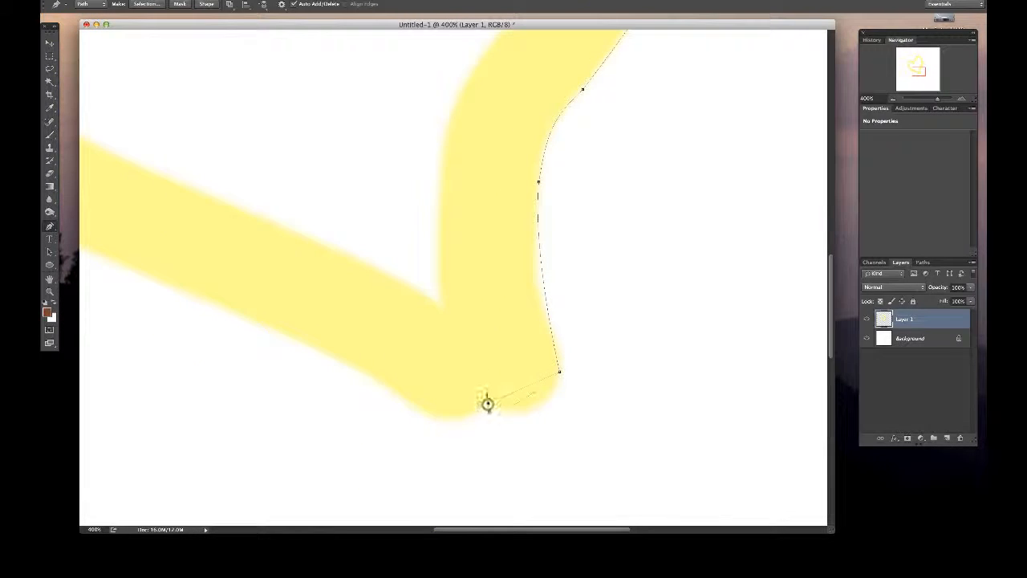
pyautogui.moveTo(487, 403); pyautogui.dragTo(558, 426)
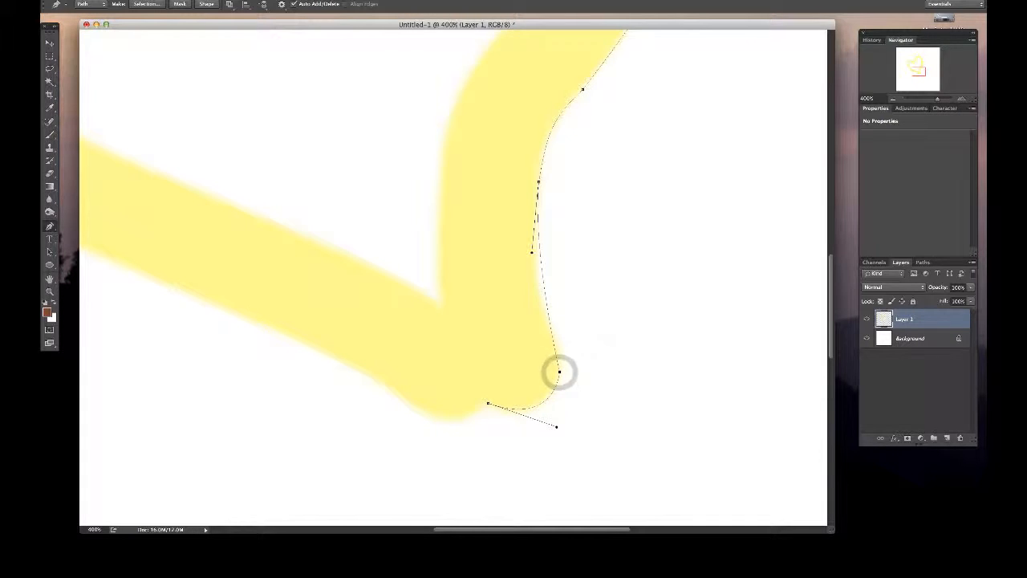
# - Swing the lower handle of the anchor above the tip inward, raise the tip anchor slightly and extend its lower handle downward
pyautogui.moveTo(531, 252); pyautogui.dragTo(519, 255)
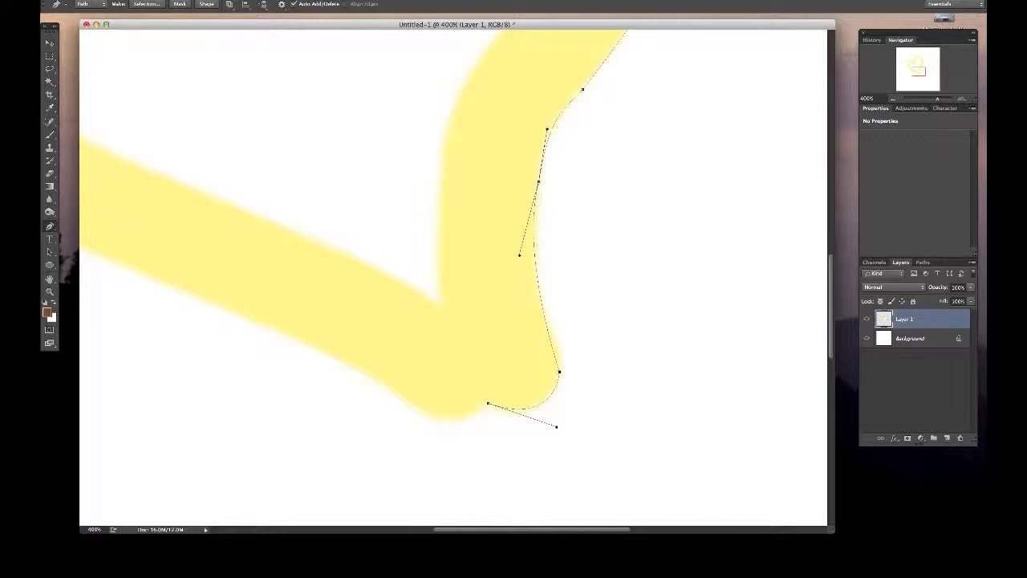
pyautogui.moveTo(559, 373); pyautogui.dragTo(563, 359)
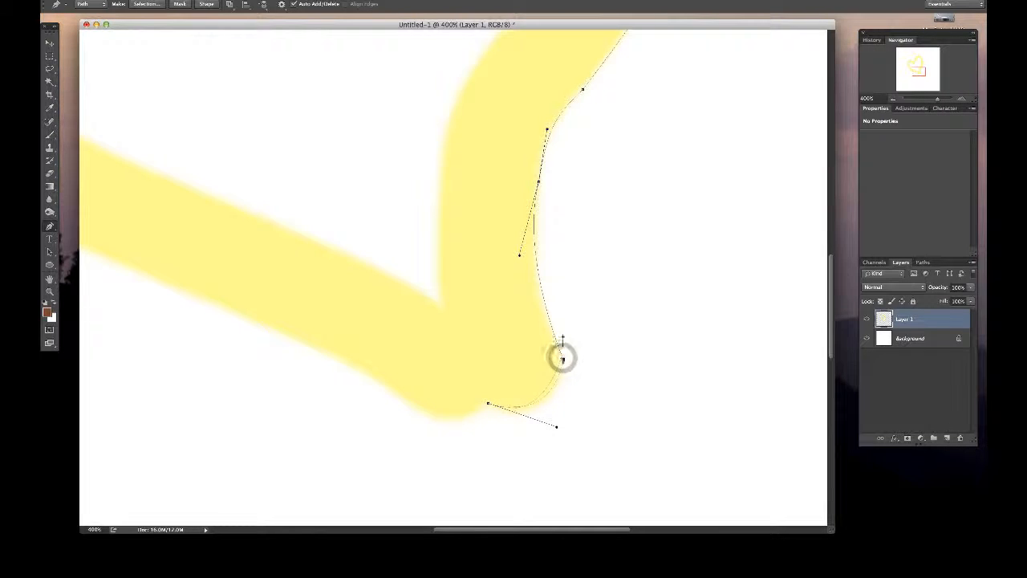
pyautogui.moveTo(557, 387); pyautogui.dragTo(563, 399)
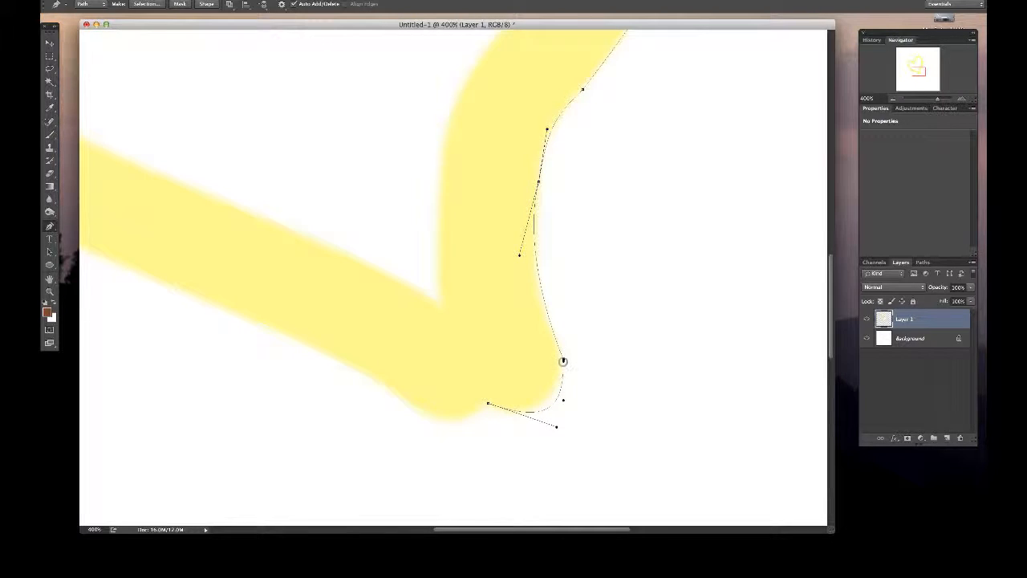
# - Pull an upper direction handle out of the tip anchor along the stroke's edge and reposition the anchor slightly higher
pyautogui.moveTo(563, 359); pyautogui.dragTo(545, 323)
pyautogui.click(562, 358)
pyautogui.click(542, 308)
pyautogui.click(563, 356)
pyautogui.press('super+z')
pyautogui.click(564, 355)
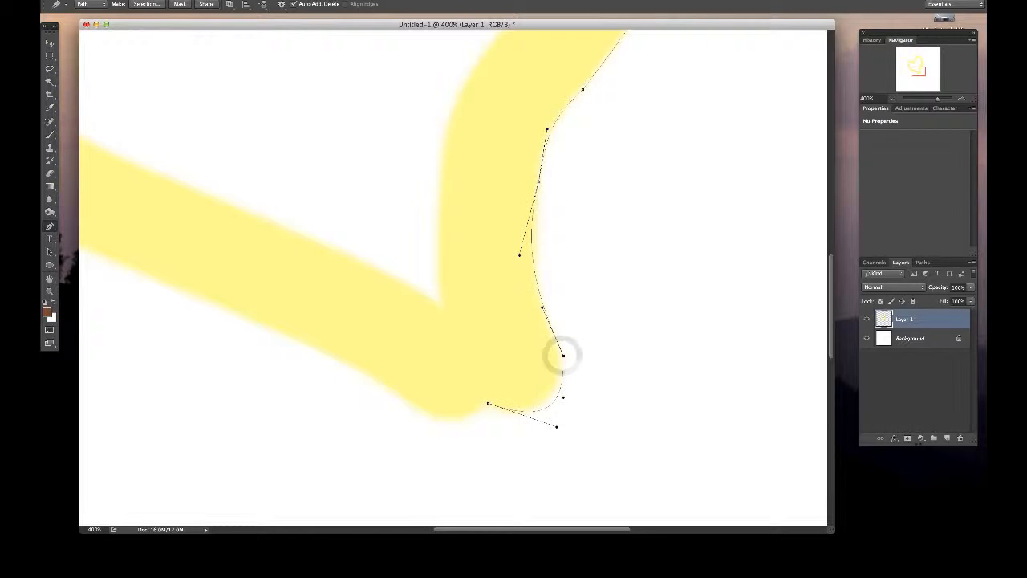
# - Nudge the tip anchor inward onto the edge, shorten its lower handle and fine-tune the anchor at the notch
pyautogui.moveTo(563, 355); pyautogui.dragTo(560, 352)
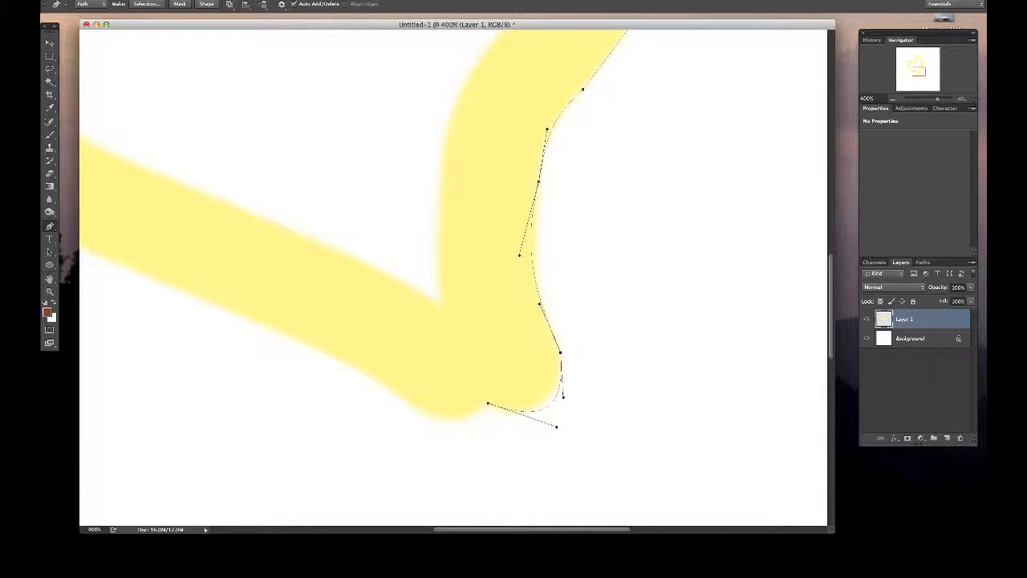
pyautogui.moveTo(563, 397); pyautogui.dragTo(567, 376)
pyautogui.moveTo(487, 402); pyautogui.dragTo(484, 406)
# - Add a curved anchor under the tip's left rounded end, adjust its handles, retract the notch anchor's outgoing handle and nudge that anchor
pyautogui.hscroll(-5, 453, 277)
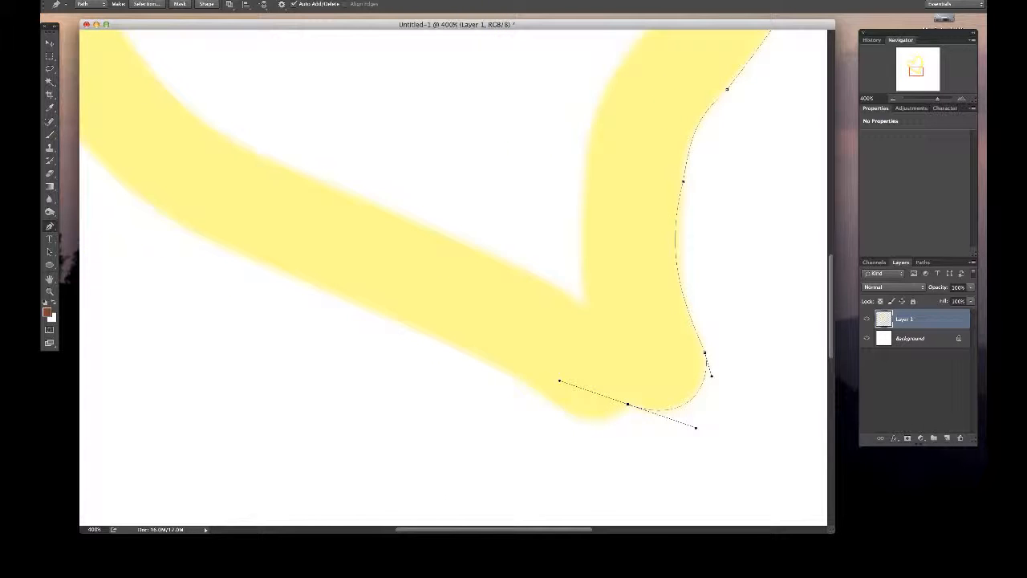
pyautogui.moveTo(464, 343); pyautogui.dragTo(532, 392)
pyautogui.click(464, 343)
pyautogui.moveTo(615, 402); pyautogui.dragTo(620, 418)
pyautogui.click(648, 444)
pyautogui.moveTo(646, 444); pyautogui.dragTo(615, 431)
pyautogui.moveTo(596, 394); pyautogui.dragTo(626, 403)
pyautogui.moveTo(627, 405); pyautogui.dragTo(630, 402)
# - Place an anchor on the lower-left stroke's underside and align it and the surrounding handles with the painted edge
pyautogui.click(447, 353)
pyautogui.moveTo(447, 353); pyautogui.dragTo(449, 343)
pyautogui.click(496, 368)
pyautogui.moveTo(496, 368); pyautogui.dragTo(511, 370)
pyautogui.click(546, 404)
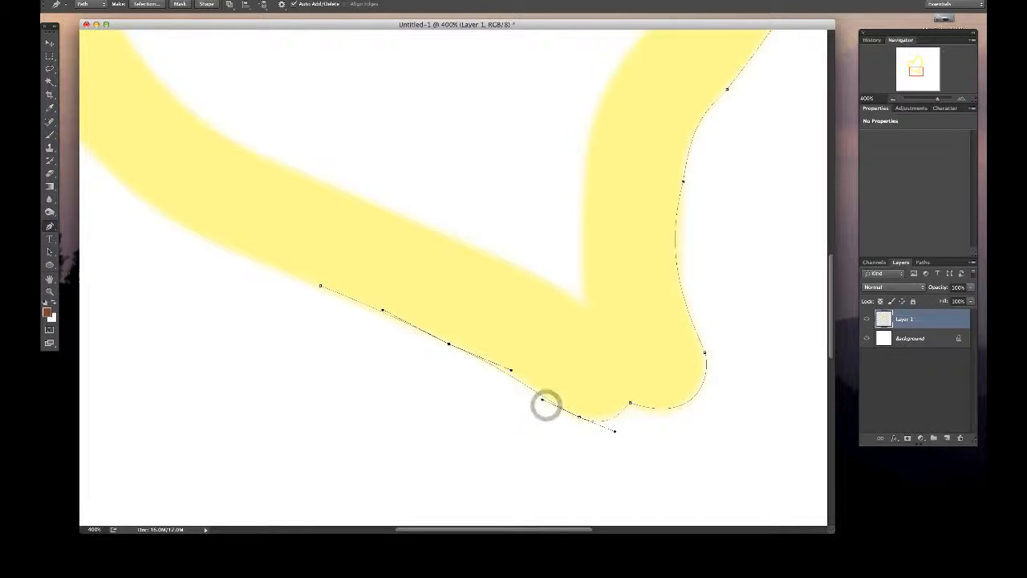
# - Extend the path to a new anchor up the heart's left outer edge and nudge the two anchors along the lower-left underside
pyautogui.hscroll(-5, 453, 278)
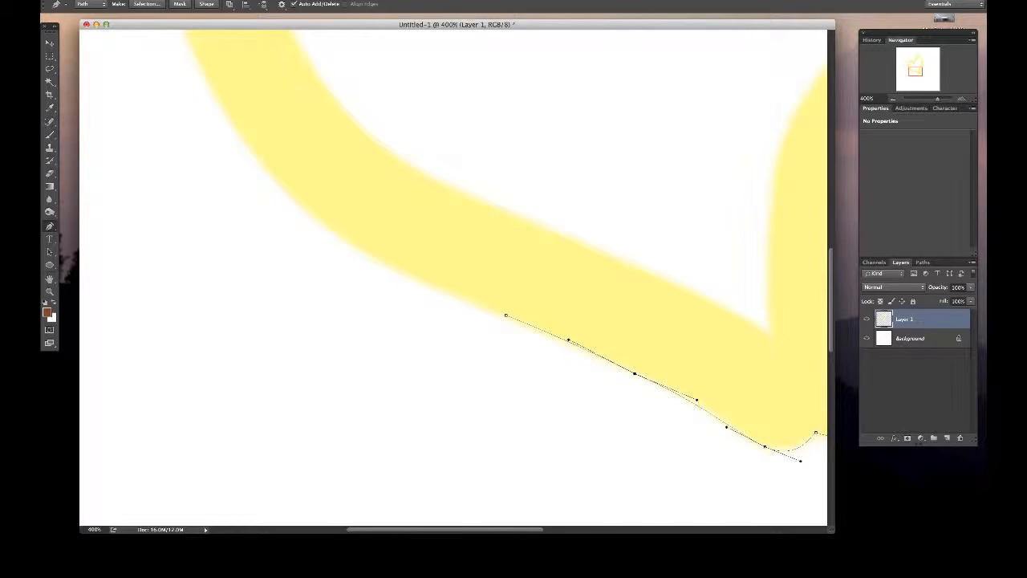
pyautogui.click(194, 52)
pyautogui.click(506, 316)
pyautogui.moveTo(634, 373); pyautogui.dragTo(638, 373)
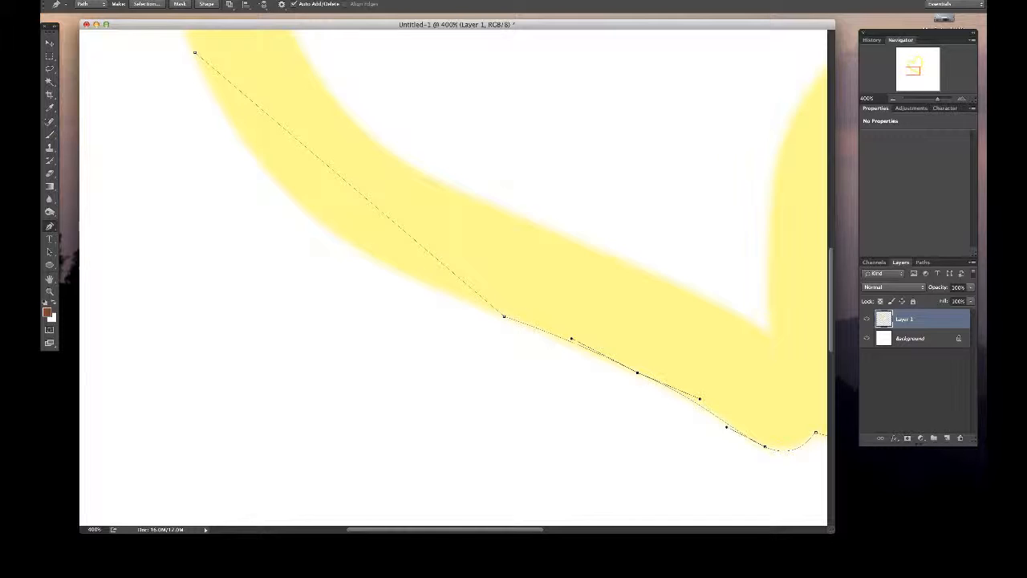
# - Align the lower-left underside anchor's handles with the painted edge and bend the straight segment above it around the outer curve with an added anchor
pyautogui.click(569, 337)
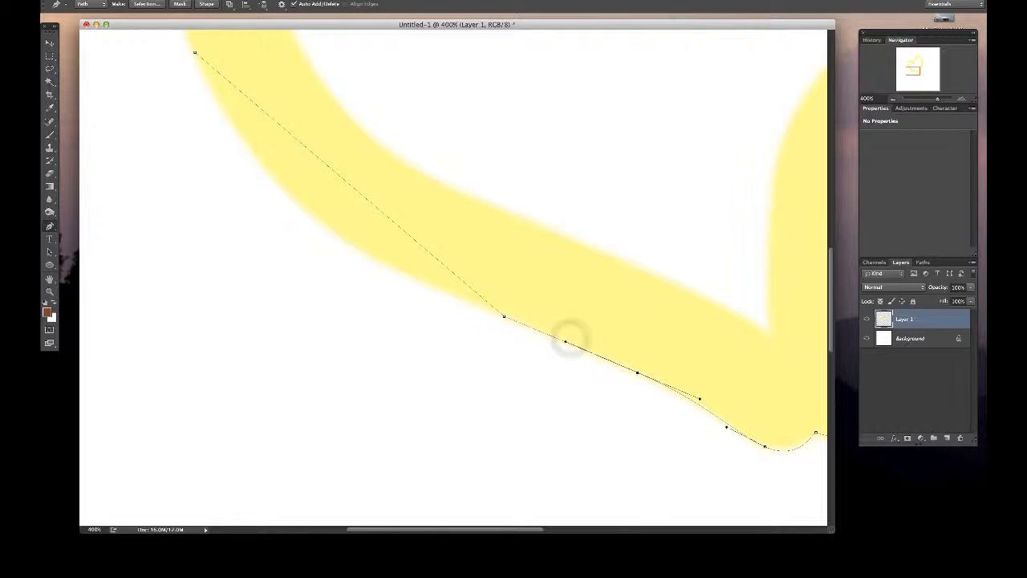
pyautogui.moveTo(699, 398); pyautogui.dragTo(699, 401)
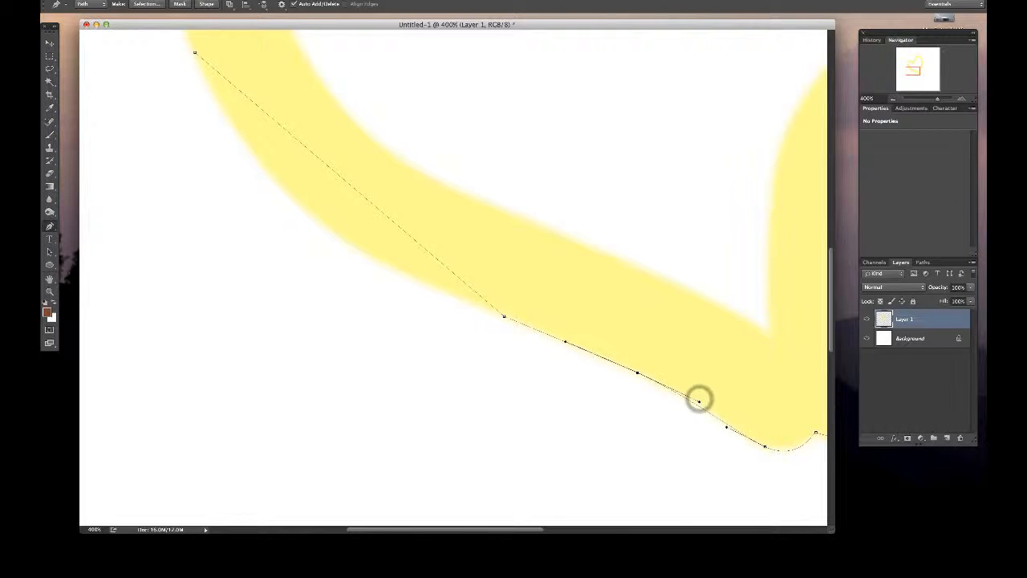
pyautogui.hscroll(-2, 699, 401)
pyautogui.hscroll(-2, 454, 277)
pyautogui.scroll(2, 454, 277)
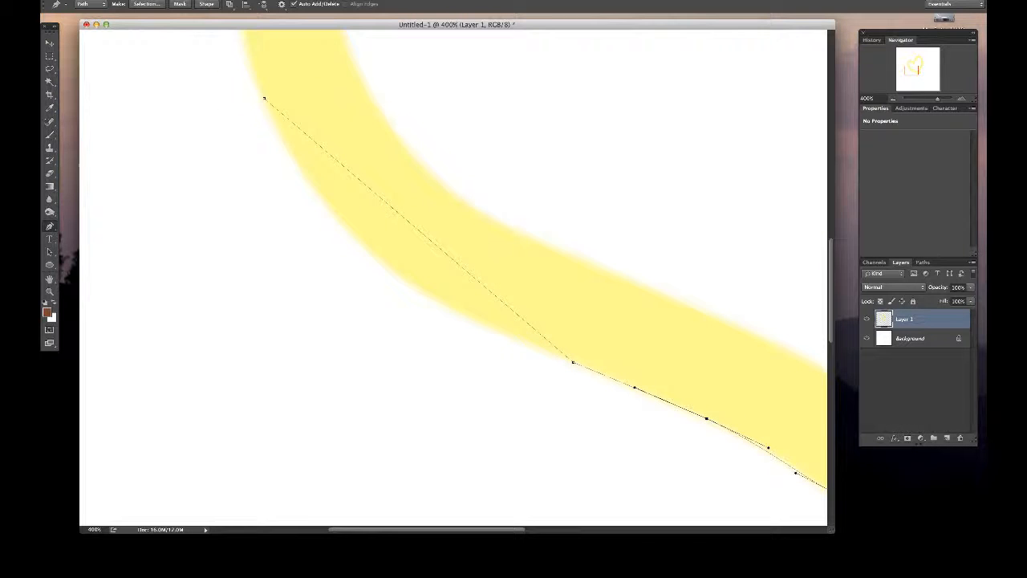
pyautogui.moveTo(415, 229); pyautogui.dragTo(383, 265)
pyautogui.moveTo(461, 330); pyautogui.dragTo(469, 321)
pyautogui.hscroll(-4, 454, 277)
pyautogui.scroll(3, 453, 277)
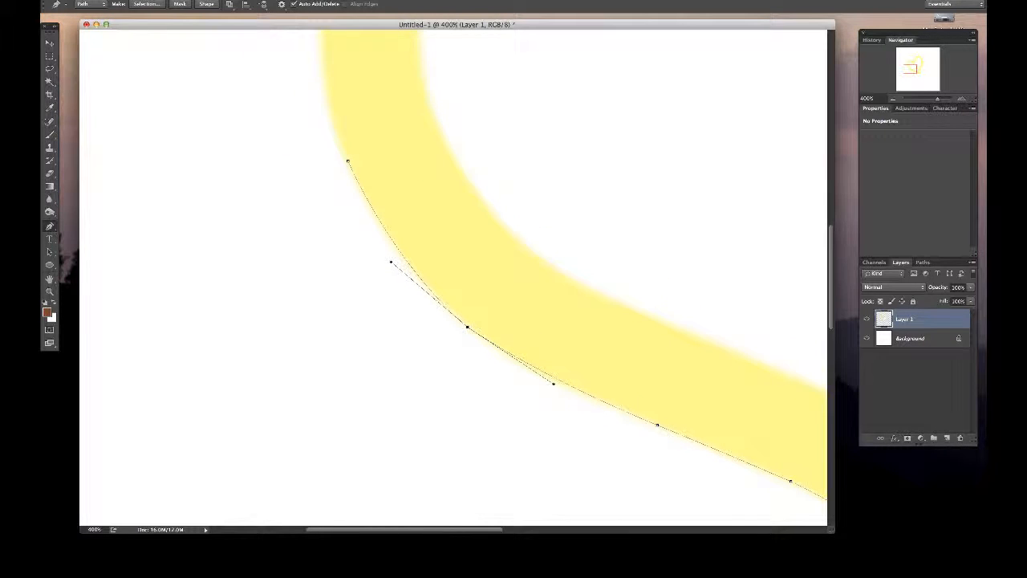
pyautogui.moveTo(347, 161); pyautogui.dragTo(347, 165)
# - Extend the path to a new anchor beside the top notch and bow that segment around the left lobe with an added curved anchor
pyautogui.click(895, 98)
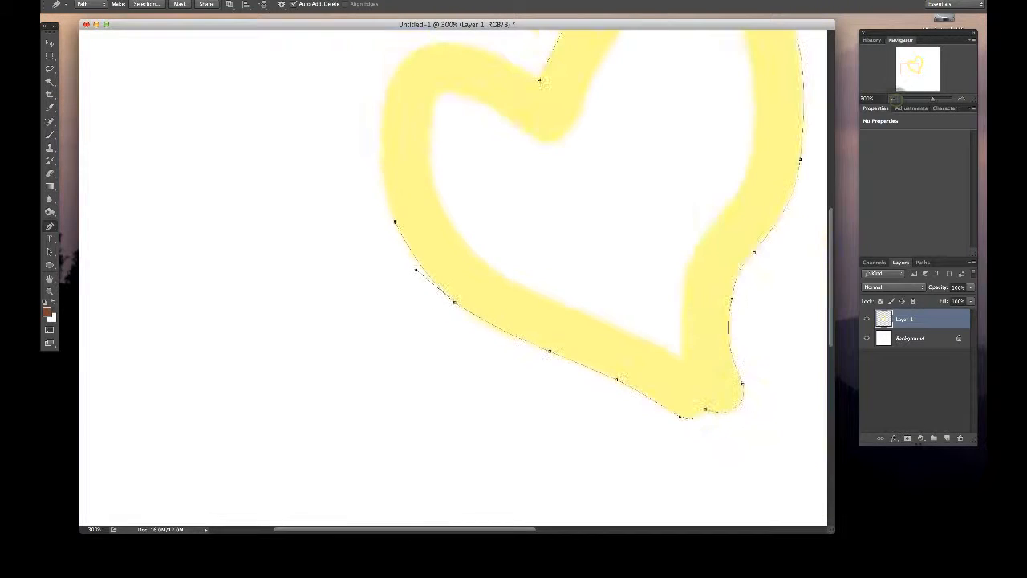
pyautogui.moveTo(907, 74); pyautogui.dragTo(909, 71)
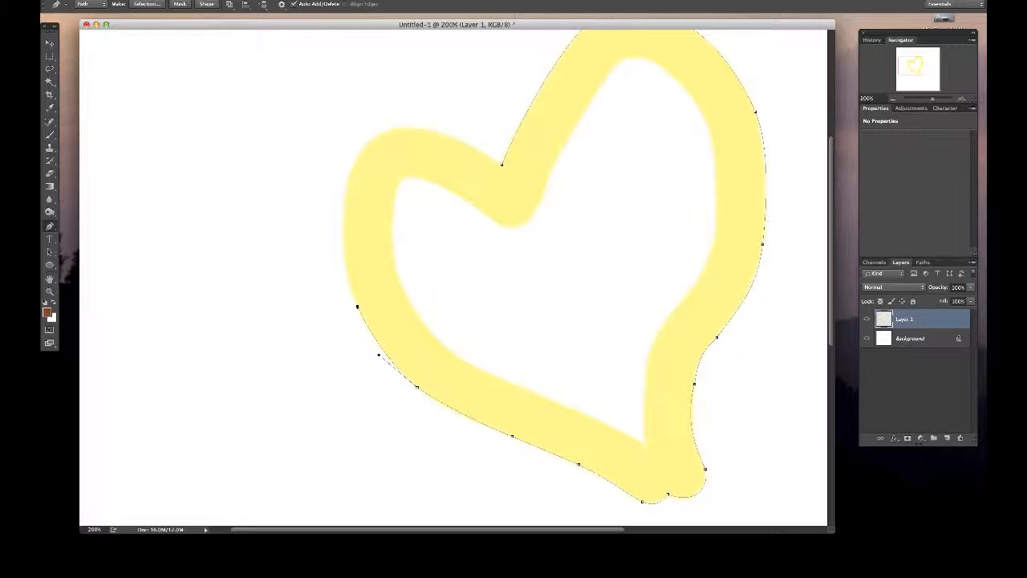
pyautogui.click(494, 161)
pyautogui.click(429, 229)
pyautogui.moveTo(428, 229); pyautogui.dragTo(366, 142)
pyautogui.moveTo(331, 180); pyautogui.dragTo(319, 232)
pyautogui.moveTo(399, 107); pyautogui.dragTo(414, 97)
# - Nudge the curved anchor on the left lobe's upper shoulder slightly down and outward
pyautogui.press('super+plus')
pyautogui.hscroll(-3, 453, 278)
pyautogui.scroll(1, 453, 277)
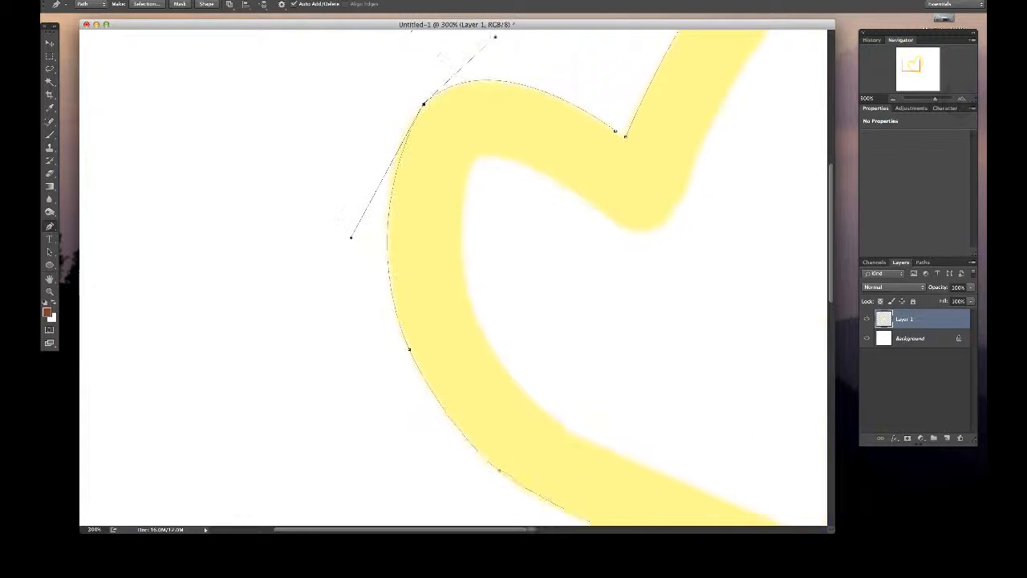
pyautogui.hscroll(-1, 454, 278)
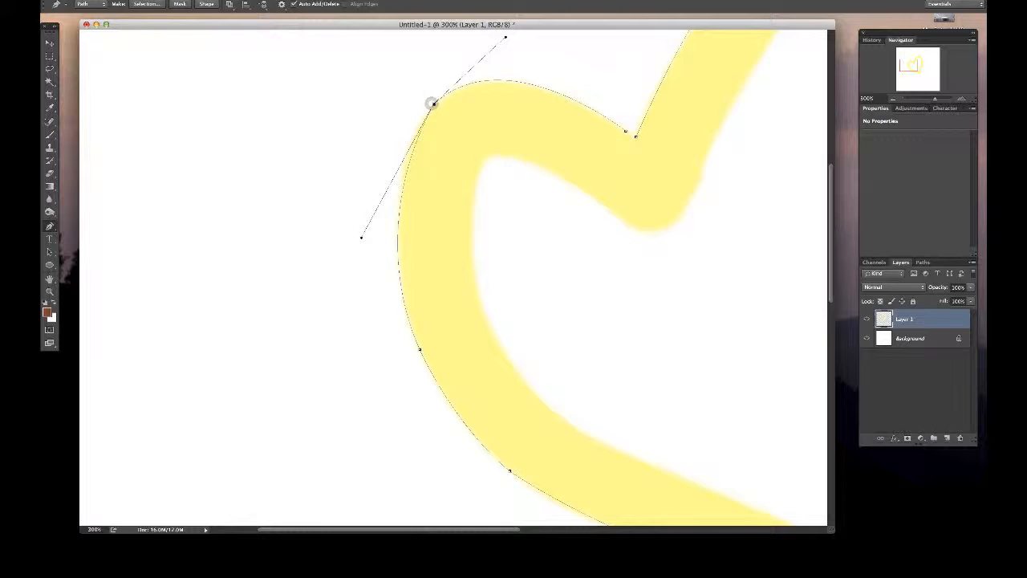
pyautogui.keyDown('super'); pyautogui.click(434, 105); pyautogui.keyUp('super')
pyautogui.moveTo(434, 104); pyautogui.dragTo(427, 111)
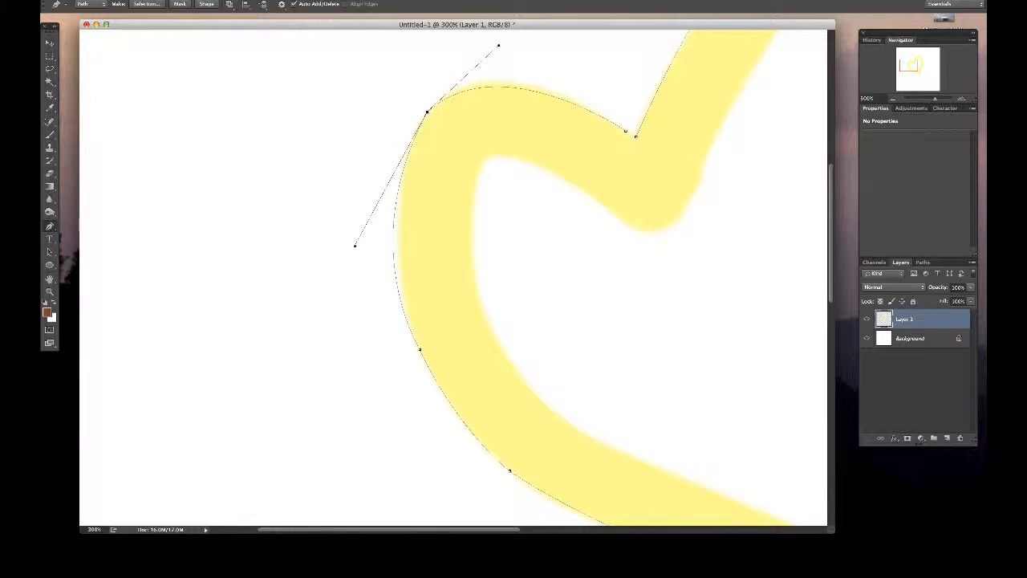
# - Adjust both handles of the left lobe's anchor and reposition it so the curves on either side follow the painted edge
pyautogui.scroll(5, 454, 278)
pyautogui.hscroll(1, 453, 277)
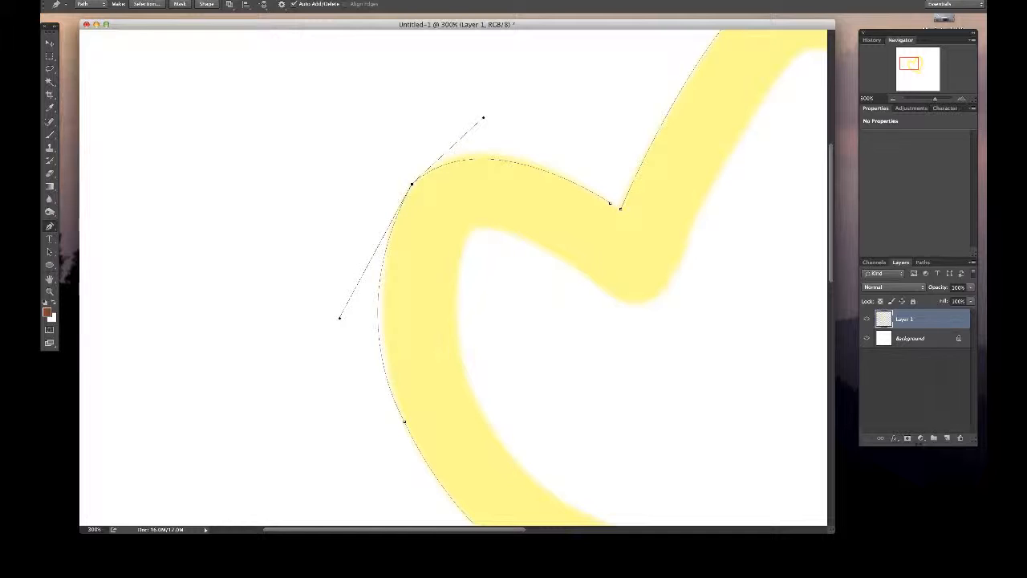
pyautogui.moveTo(340, 318); pyautogui.dragTo(352, 300)
pyautogui.moveTo(482, 117); pyautogui.dragTo(526, 75)
pyautogui.moveTo(411, 184); pyautogui.dragTo(407, 195)
pyautogui.moveTo(522, 85); pyautogui.dragTo(461, 97)
pyautogui.moveTo(348, 311); pyautogui.dragTo(260, 399)
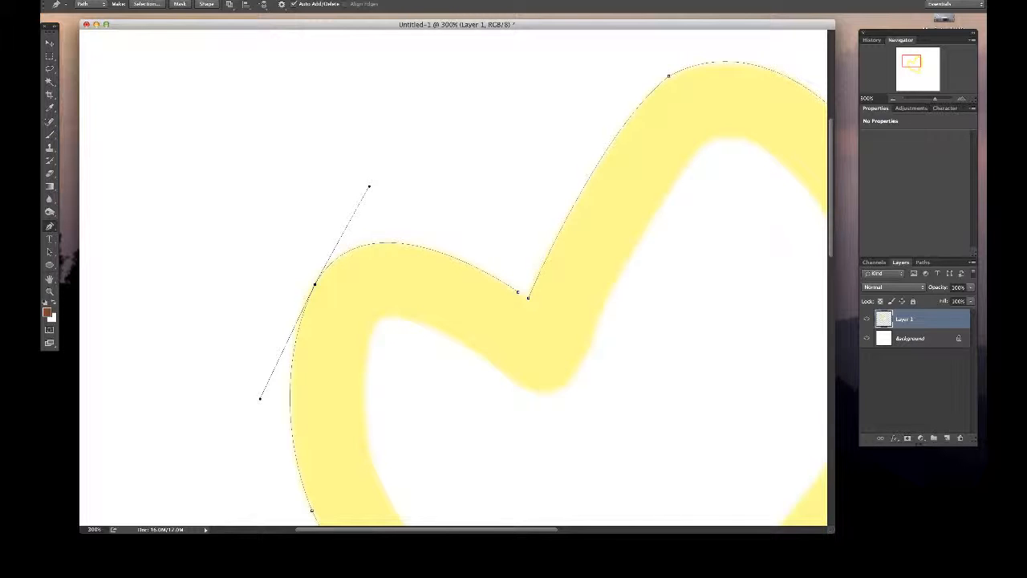
# - Select the path's end anchor beside the top notch
pyautogui.click(518, 294)
pyautogui.click(518, 293)
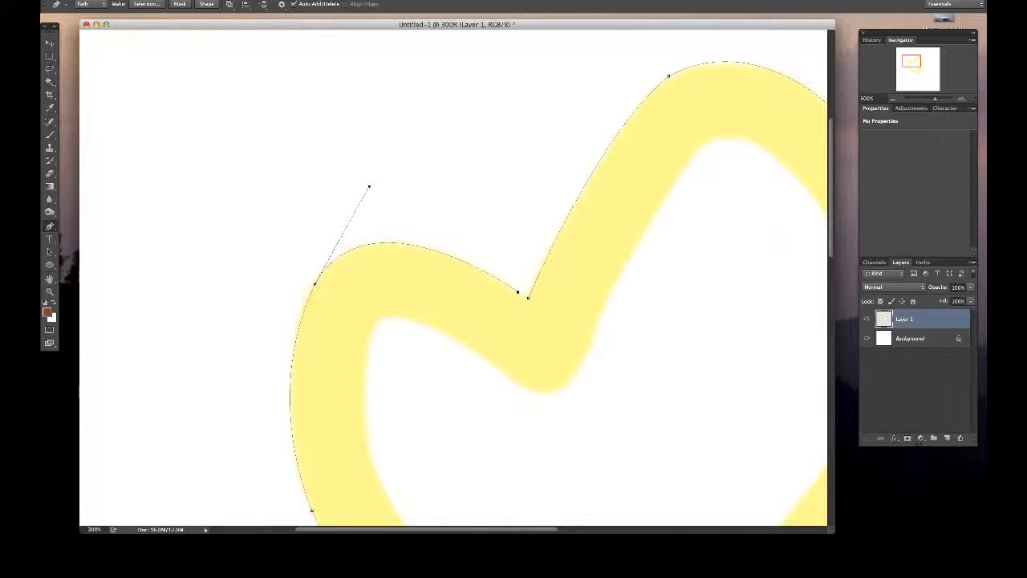
# - Close the path at the top notch and adjust the left lobe's upper handle and the notch anchor to follow the painted edge
pyautogui.click(527, 296)
pyautogui.click(517, 292)
pyautogui.press('super+z')
pyautogui.click(518, 292)
pyautogui.moveTo(384, 159); pyautogui.dragTo(381, 186)
pyautogui.click(526, 297)
pyautogui.click(527, 298)
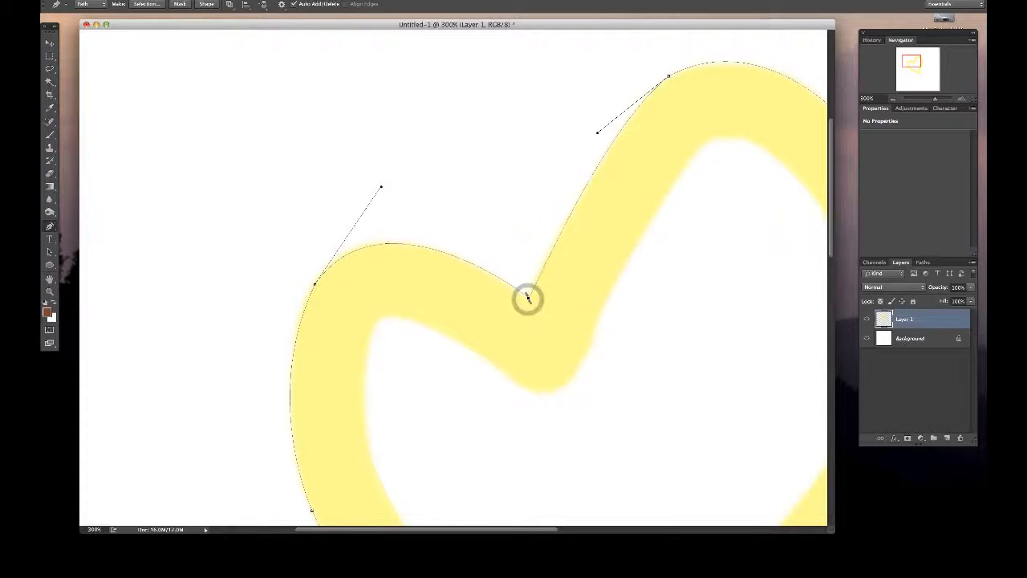
pyautogui.moveTo(527, 297)
pyautogui.mouseDown()
pyautogui.moveTo(536, 291)
pyautogui.moveTo(520, 302)
pyautogui.moveTo(531, 288)
pyautogui.mouseUp()
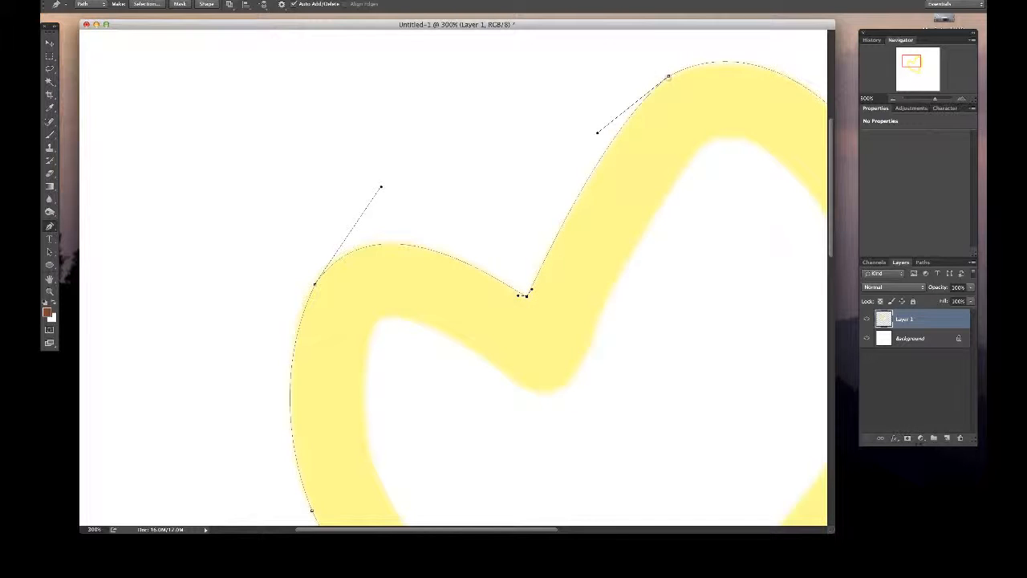
# - Adjust the curve handles over the right lobe's crest, trying a slight anchor move there and undoing it
pyautogui.moveTo(668, 77); pyautogui.dragTo(667, 78)
pyautogui.hscroll(4, 668, 78)
pyautogui.scroll(2, 668, 78)
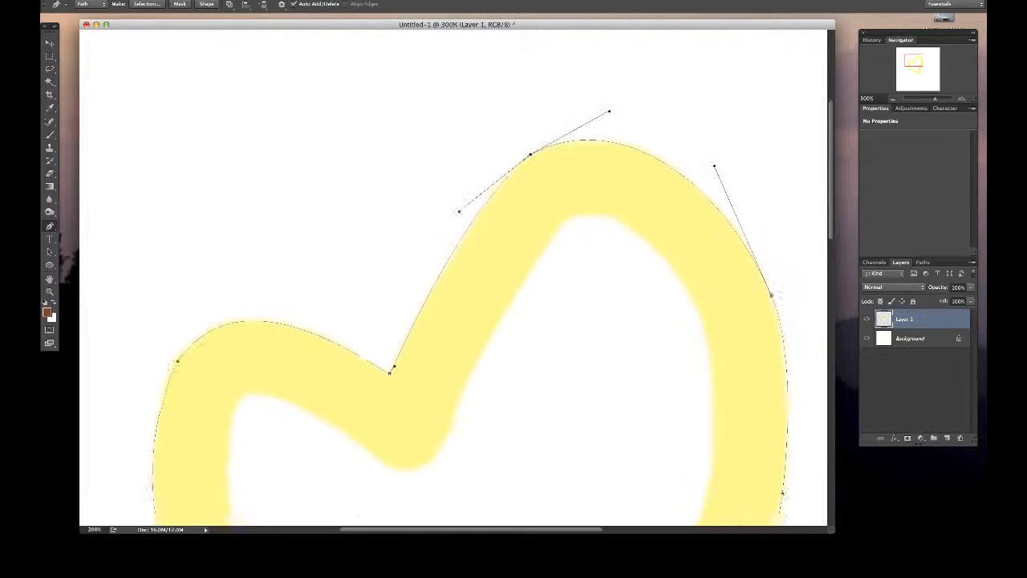
pyautogui.click(600, 112)
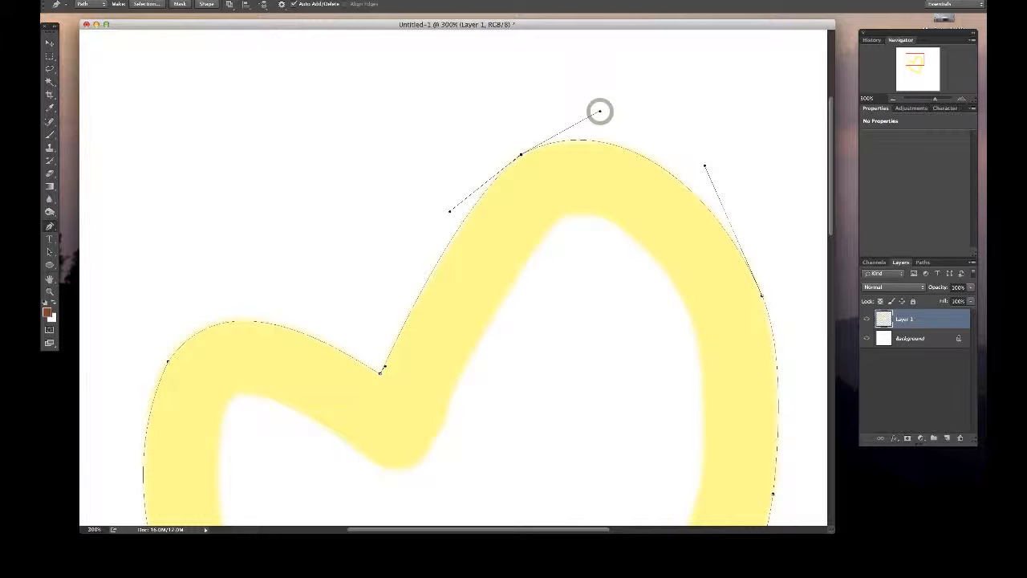
pyautogui.click(600, 111)
pyautogui.moveTo(599, 110); pyautogui.dragTo(623, 116)
pyautogui.moveTo(705, 165); pyautogui.dragTo(702, 165)
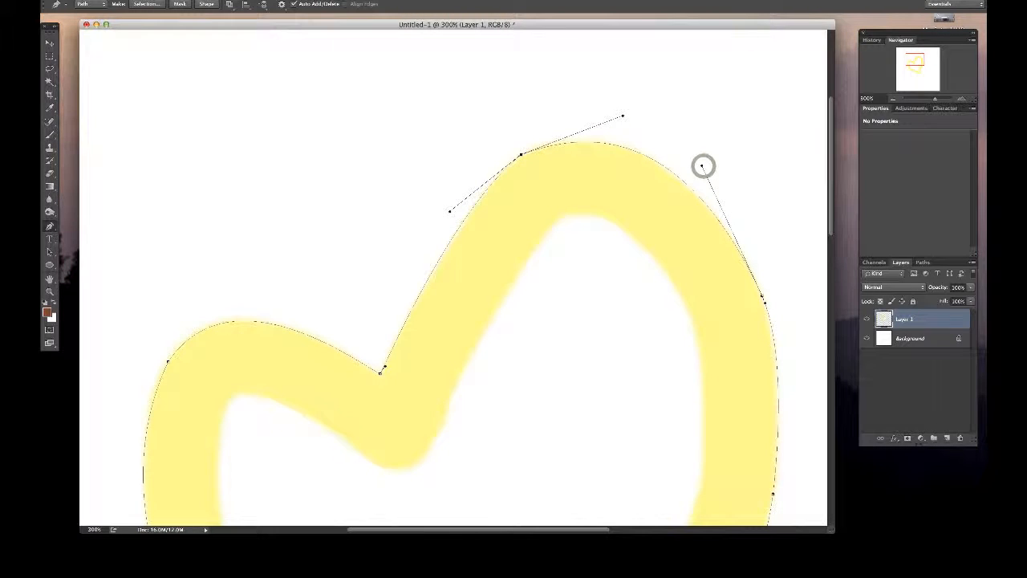
pyautogui.moveTo(520, 153); pyautogui.dragTo(532, 152)
pyautogui.hotkey('ctrl', 'z')
# - Add one anchor on each side of the right lobe's crest and delete the original anchor between them
pyautogui.click(436, 264)
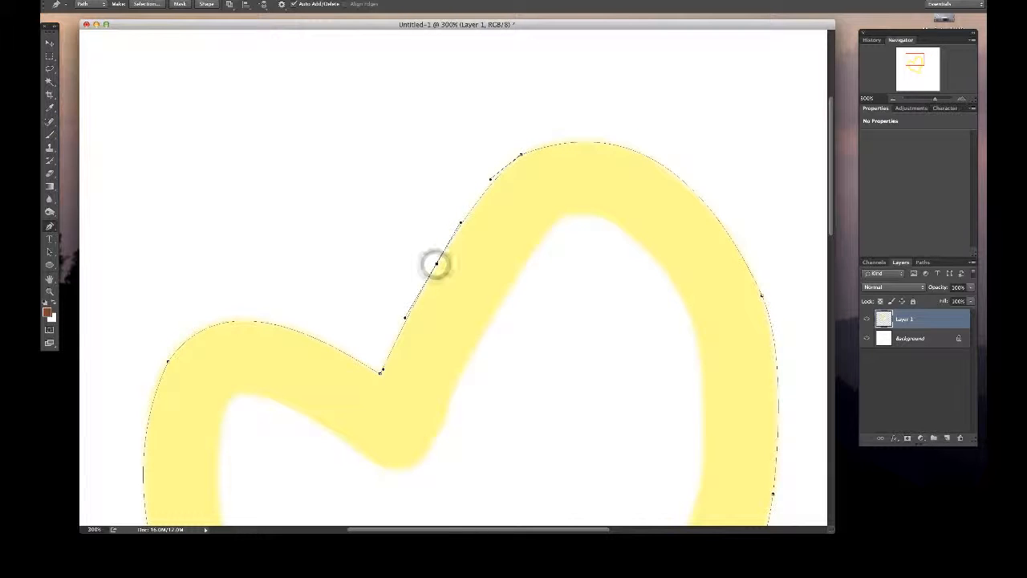
pyautogui.click(676, 177)
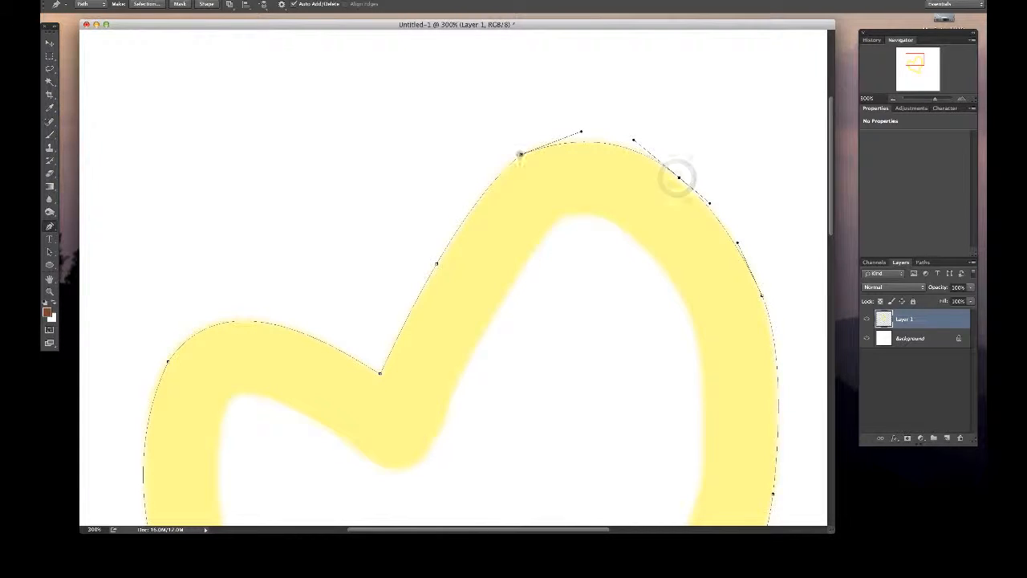
pyautogui.click(520, 153)
pyautogui.click(473, 199)
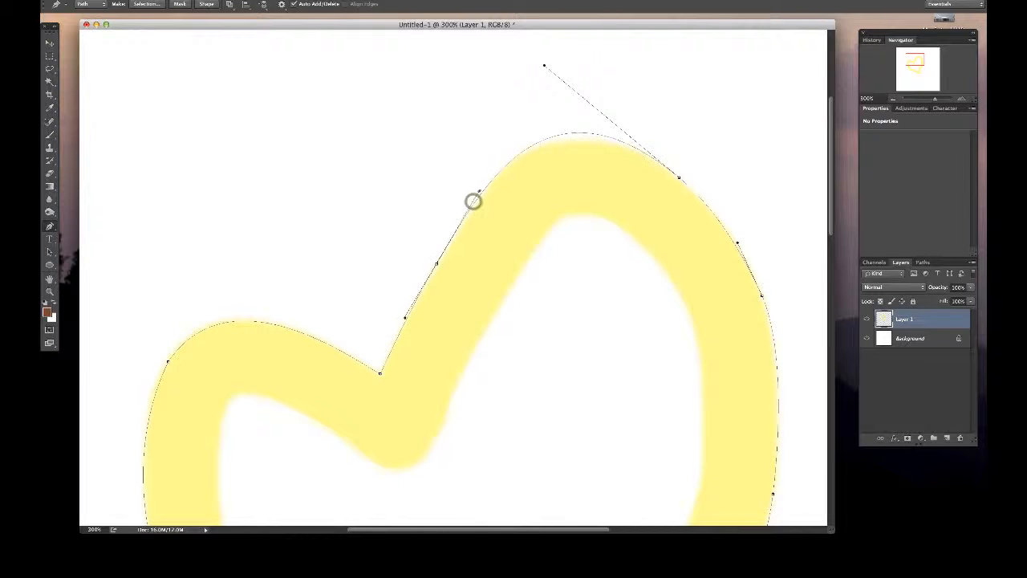
pyautogui.keyDown('alt'); pyautogui.click(436, 264); pyautogui.keyUp('alt')
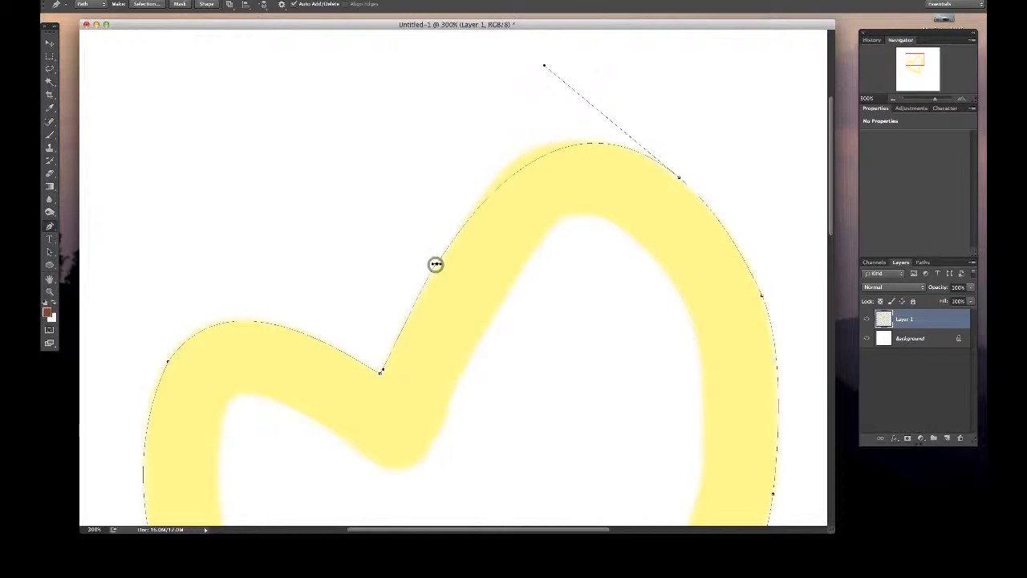
pyautogui.press('super+z')
pyautogui.moveTo(435, 264); pyautogui.dragTo(436, 264)
# - Reshape the right lobe's crest by adjusting the handles of its outer shoulder anchor and nudging that anchor slightly inward
pyautogui.moveTo(544, 65); pyautogui.dragTo(535, 82)
pyautogui.moveTo(709, 202); pyautogui.dragTo(709, 206)
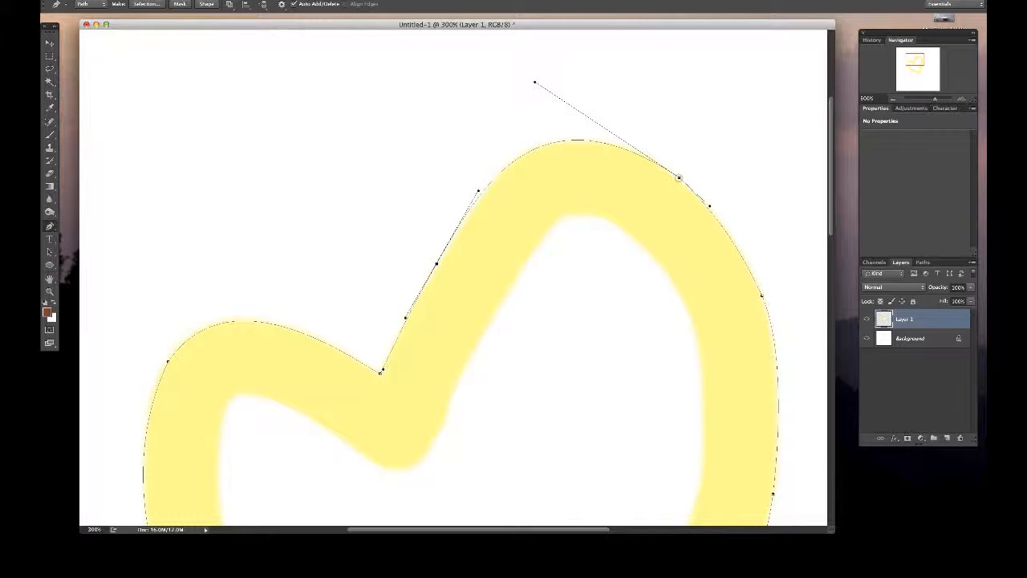
pyautogui.keyDown('alt'); pyautogui.click(678, 177); pyautogui.keyUp('alt')
pyautogui.press('super+z')
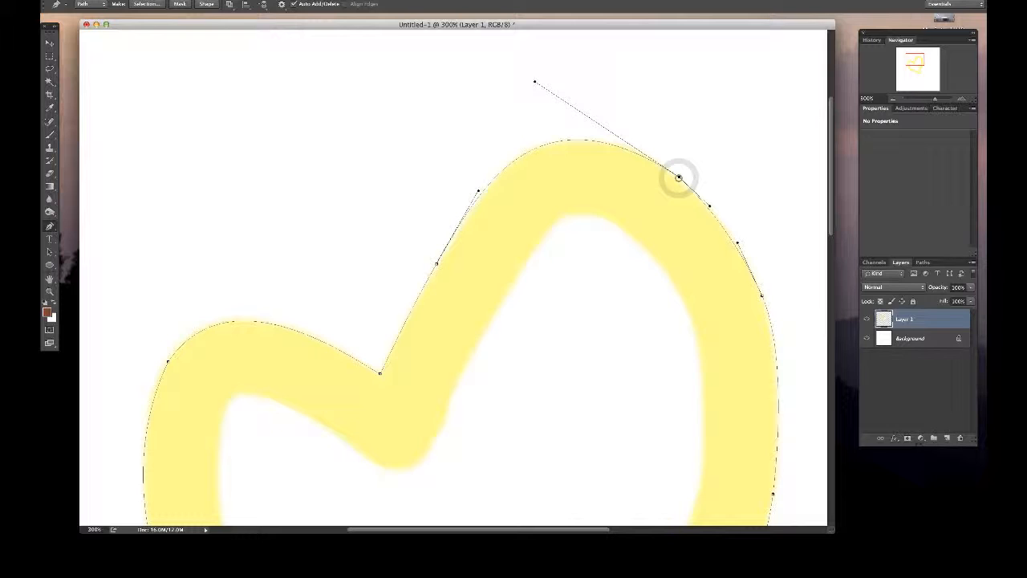
pyautogui.moveTo(679, 178); pyautogui.dragTo(676, 176)
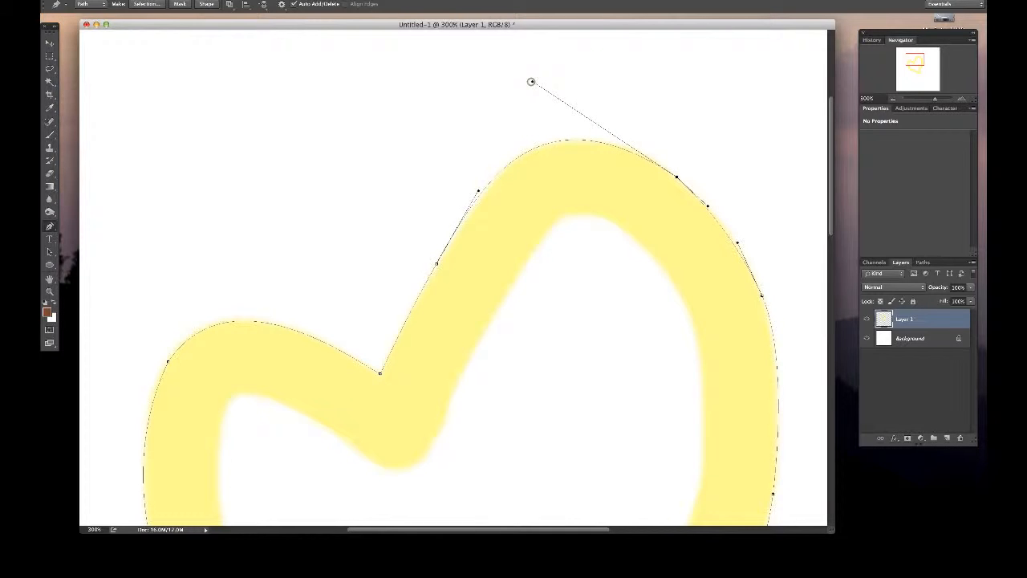
pyautogui.moveTo(530, 81)
pyautogui.mouseDown()
pyautogui.moveTo(555, 83)
pyautogui.moveTo(539, 81)
pyautogui.mouseUp()
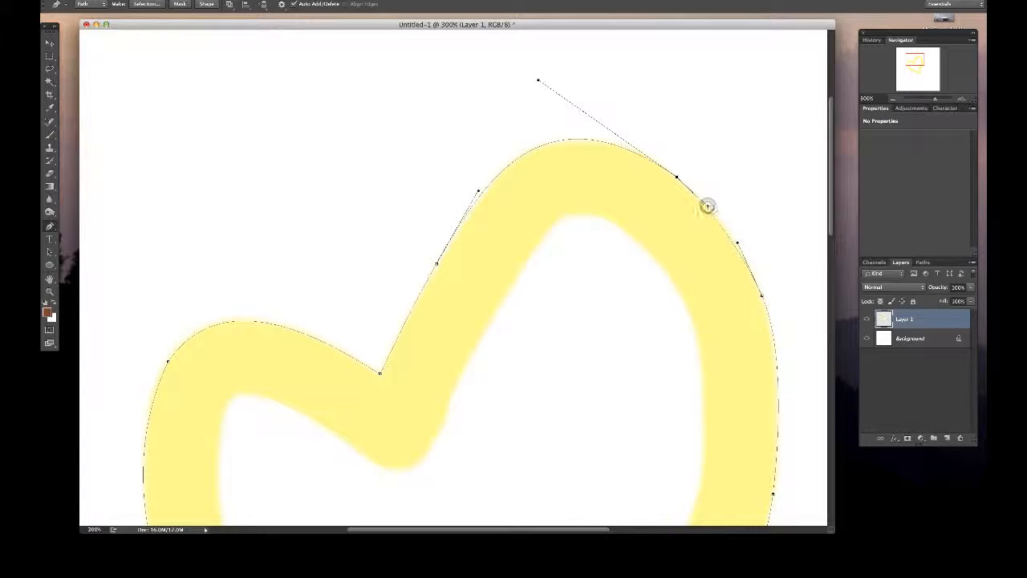
# - Lengthen the outer shoulder anchor's lower handle on the right lobe and fine-tune the neighbouring anchors along the painted edge
pyautogui.moveTo(707, 205); pyautogui.dragTo(734, 243)
pyautogui.click(761, 295)
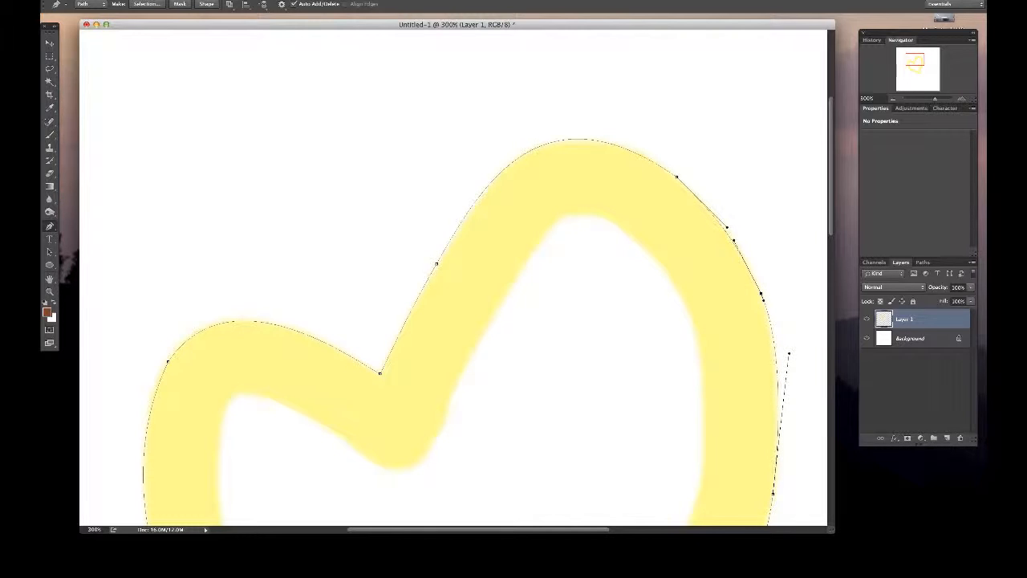
pyautogui.click(675, 176)
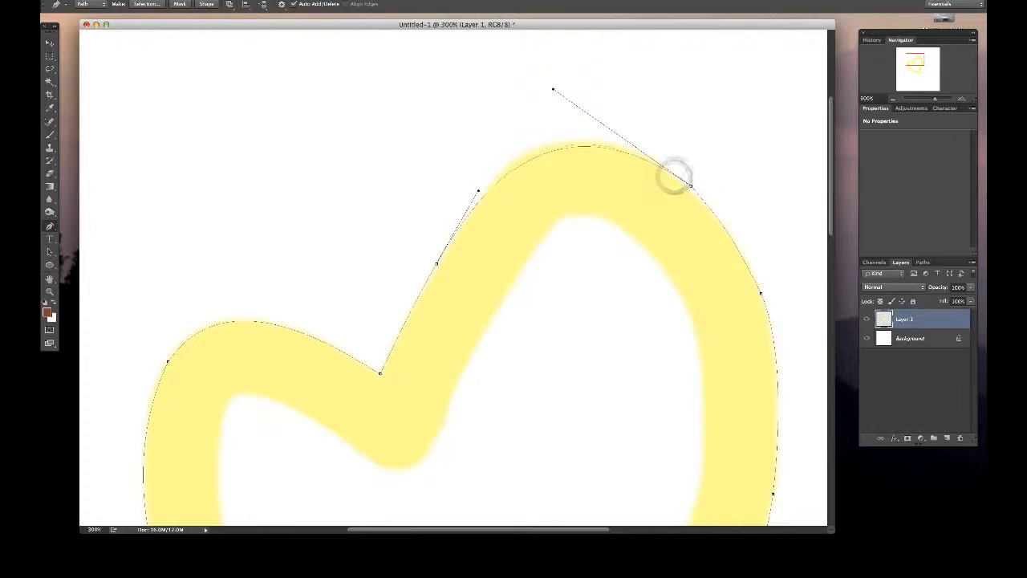
pyautogui.moveTo(677, 178); pyautogui.dragTo(676, 176)
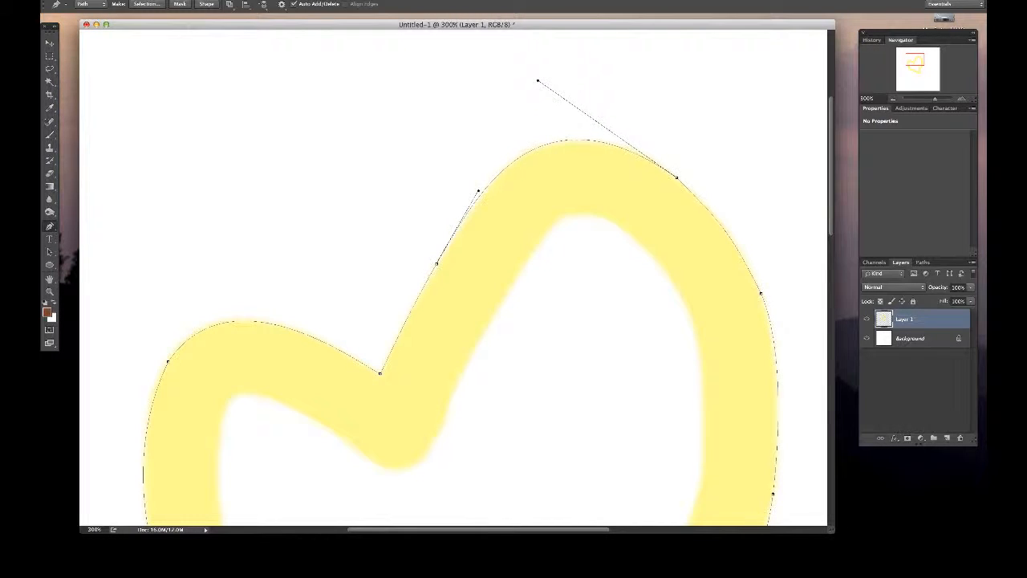
pyautogui.hscroll(2, 467, 193)
pyautogui.hscroll(1, 453, 277)
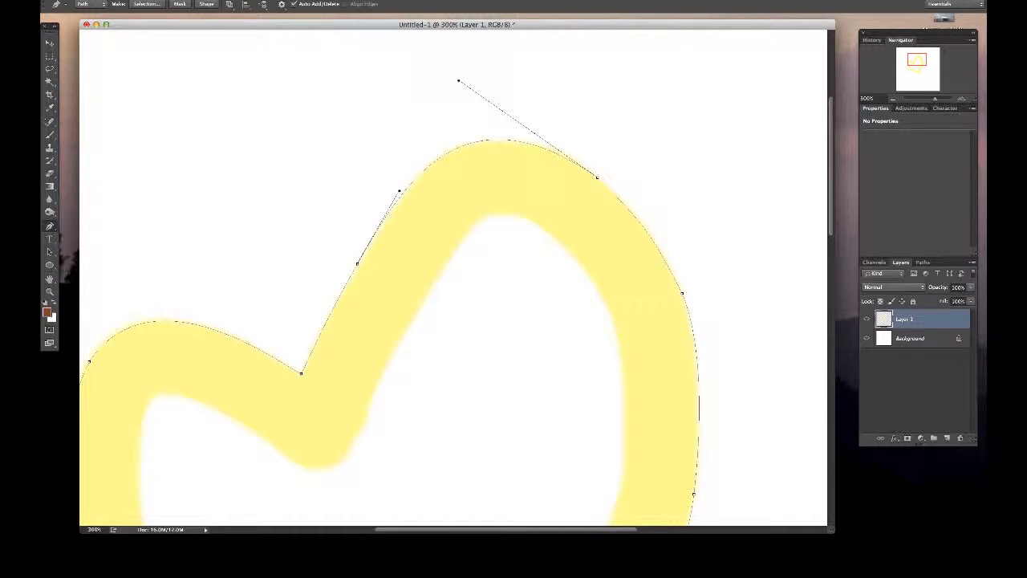
# - Reposition the right lobe's outer shoulder anchor and its handles, and nudge the anchor on the lobe's inner slope upward
pyautogui.click(680, 293)
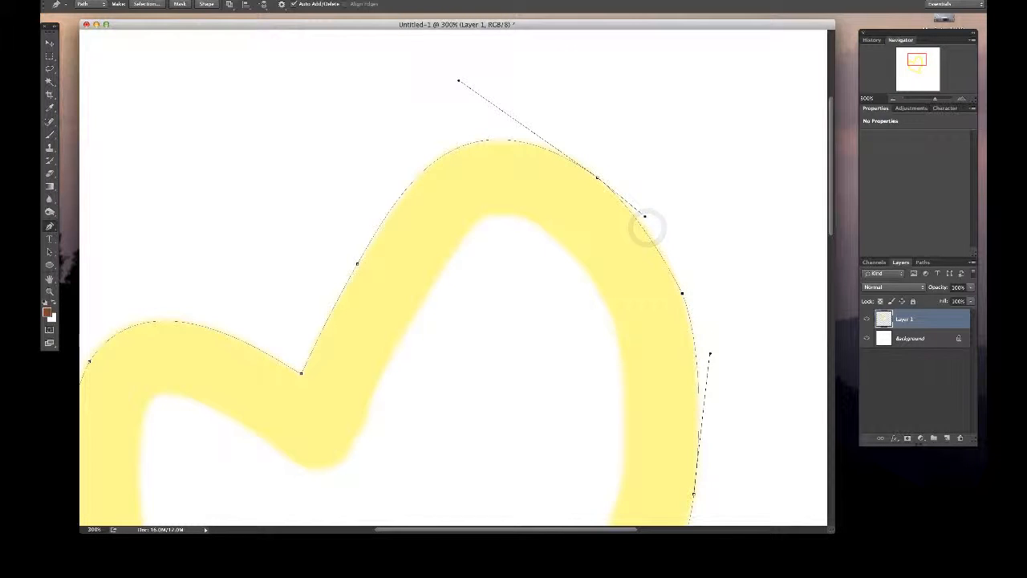
pyautogui.click(597, 177)
pyautogui.moveTo(597, 177); pyautogui.dragTo(604, 180)
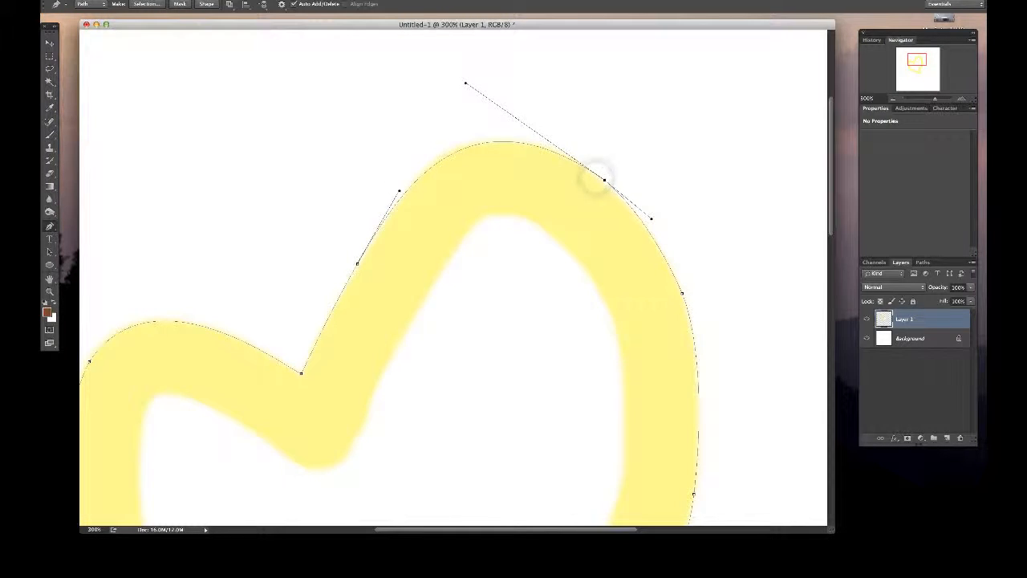
pyautogui.moveTo(651, 217); pyautogui.dragTo(650, 221)
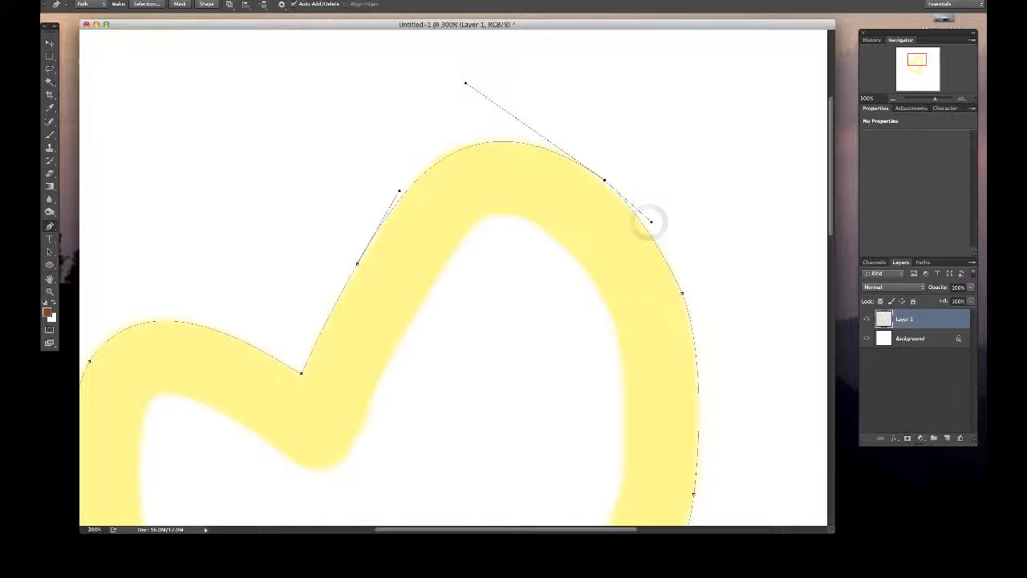
pyautogui.moveTo(604, 180); pyautogui.dragTo(603, 179)
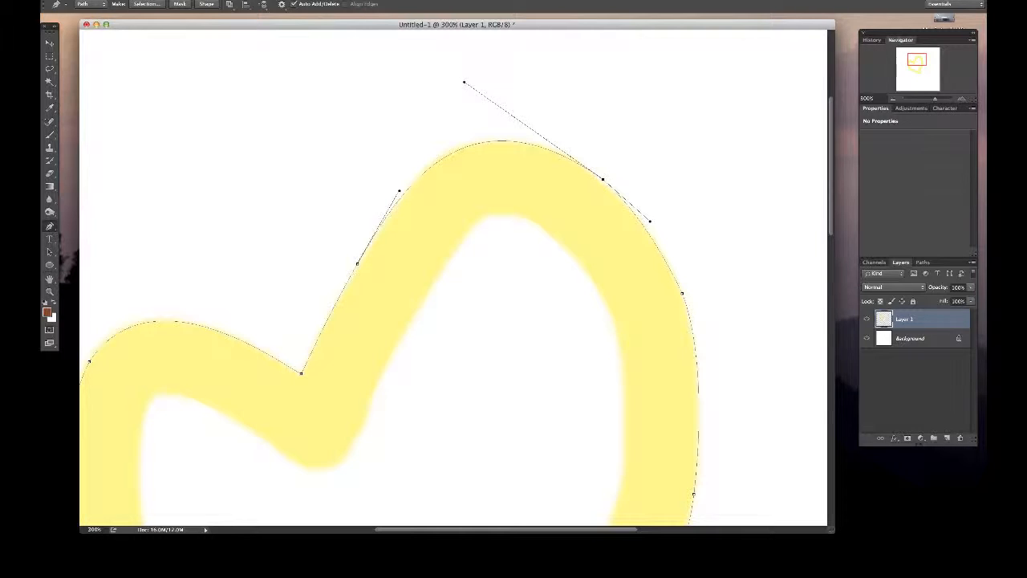
pyautogui.moveTo(463, 82); pyautogui.dragTo(459, 81)
pyautogui.moveTo(355, 264); pyautogui.dragTo(355, 265)
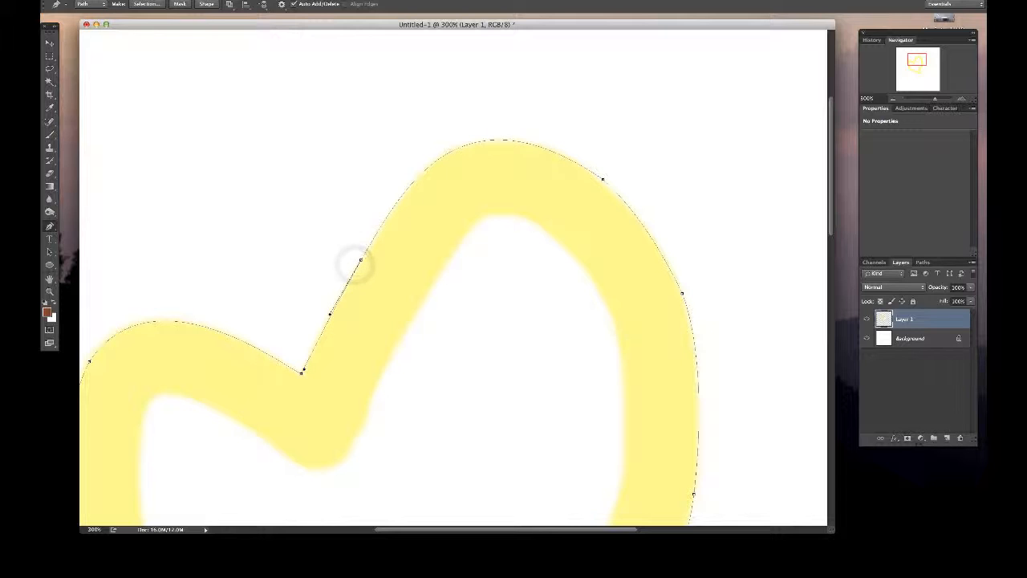
# - Move the right lobe's outer shoulder anchor slightly down and shorten its upper handle to fit the curve over the crest
pyautogui.click(603, 178)
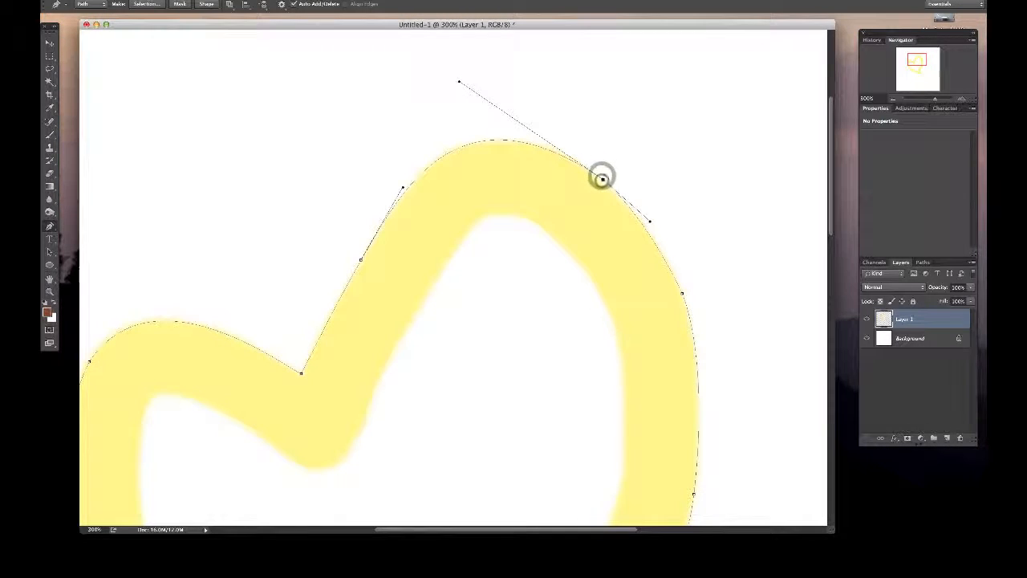
pyautogui.moveTo(649, 220); pyautogui.dragTo(649, 221)
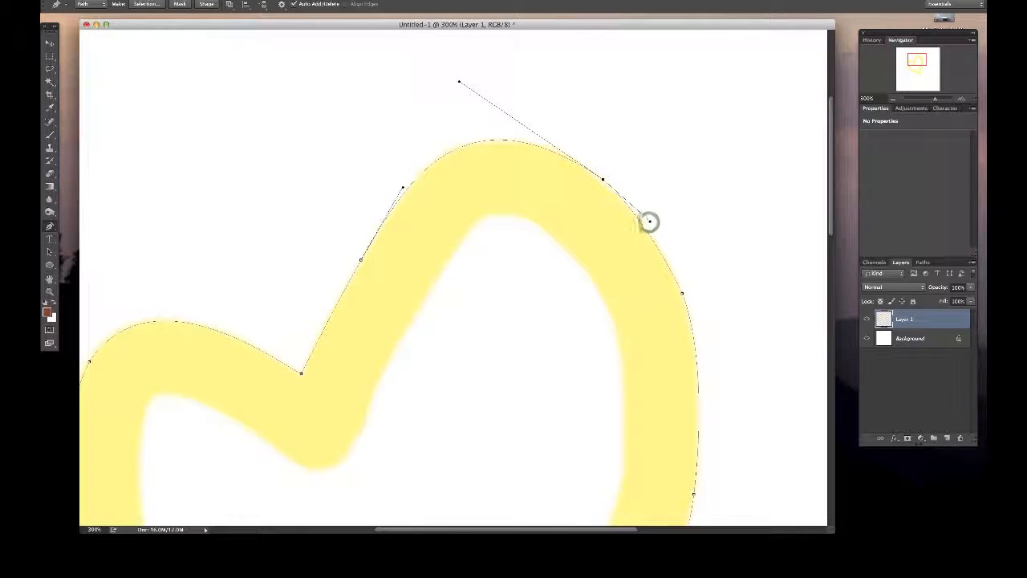
pyautogui.keyDown('alt'); pyautogui.click(602, 178); pyautogui.keyUp('alt')
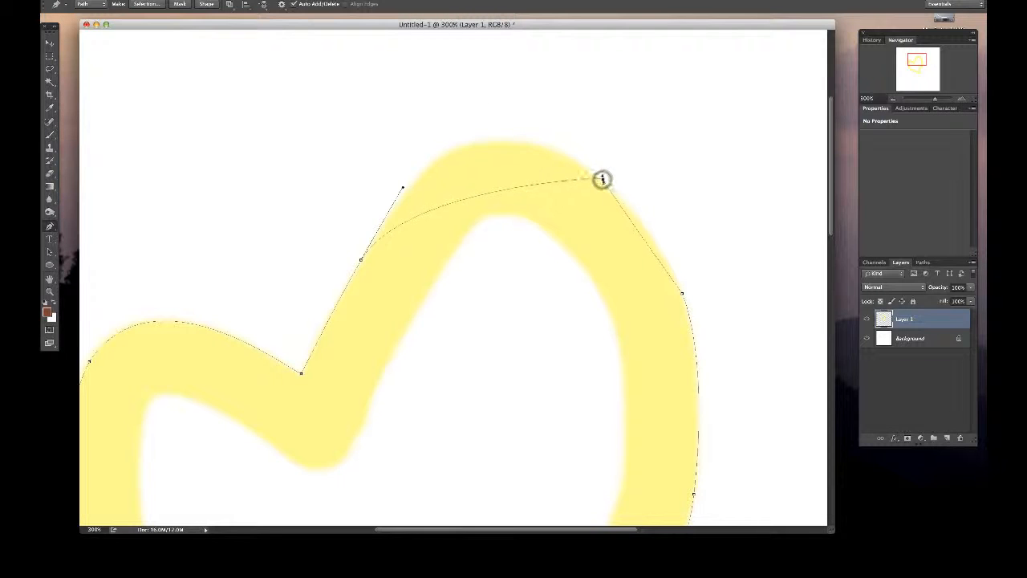
pyautogui.press('super+z')
pyautogui.moveTo(603, 178); pyautogui.dragTo(602, 180)
pyautogui.click(457, 84)
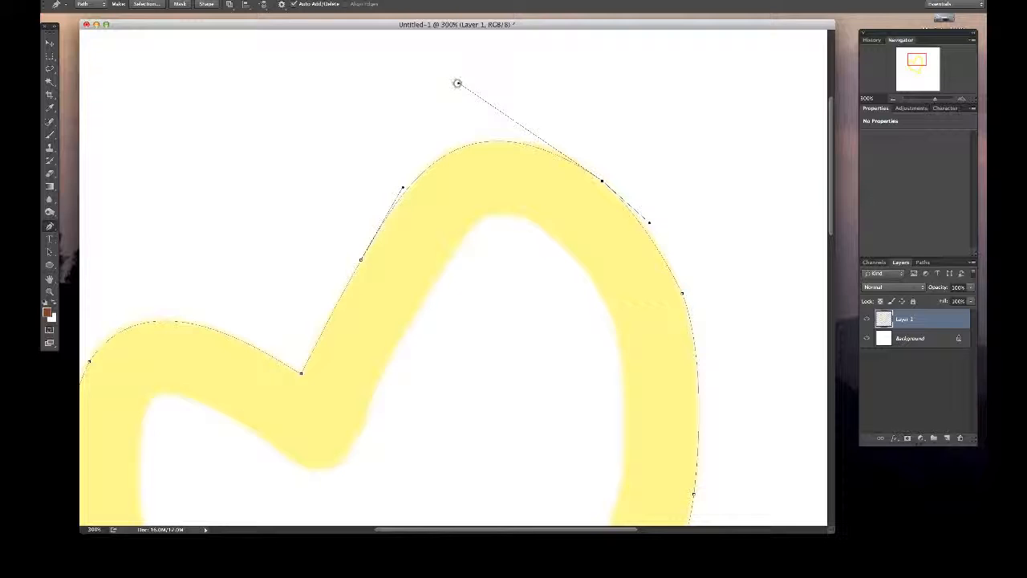
pyautogui.moveTo(457, 83); pyautogui.dragTo(481, 79)
pyautogui.click(681, 293)
# - Create a new layer and fill the heart path on it with blue in Normal mode at 100% opacity
pyautogui.press('super+minus')
pyautogui.press('super+minus')
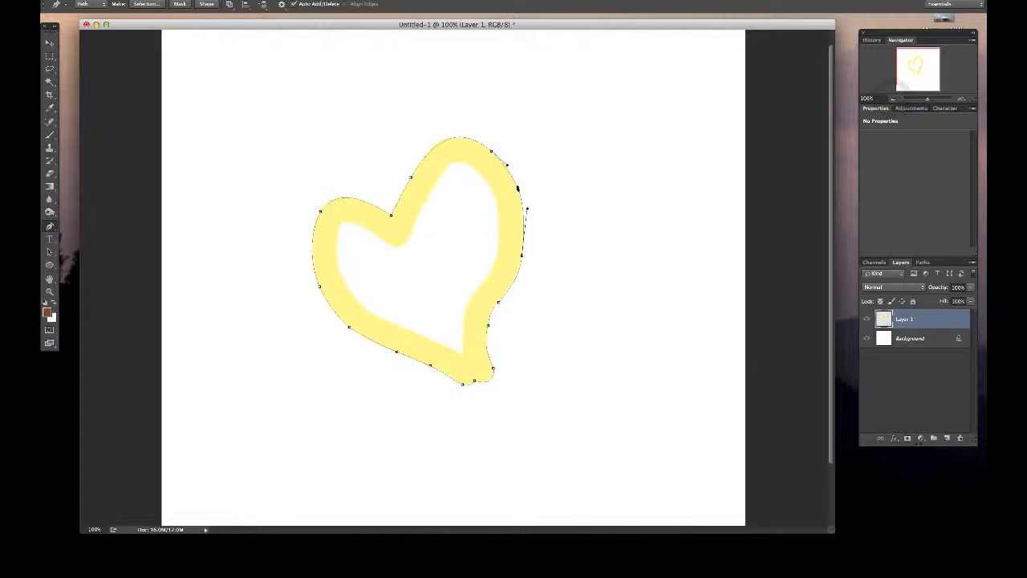
pyautogui.scroll(1, 453, 278)
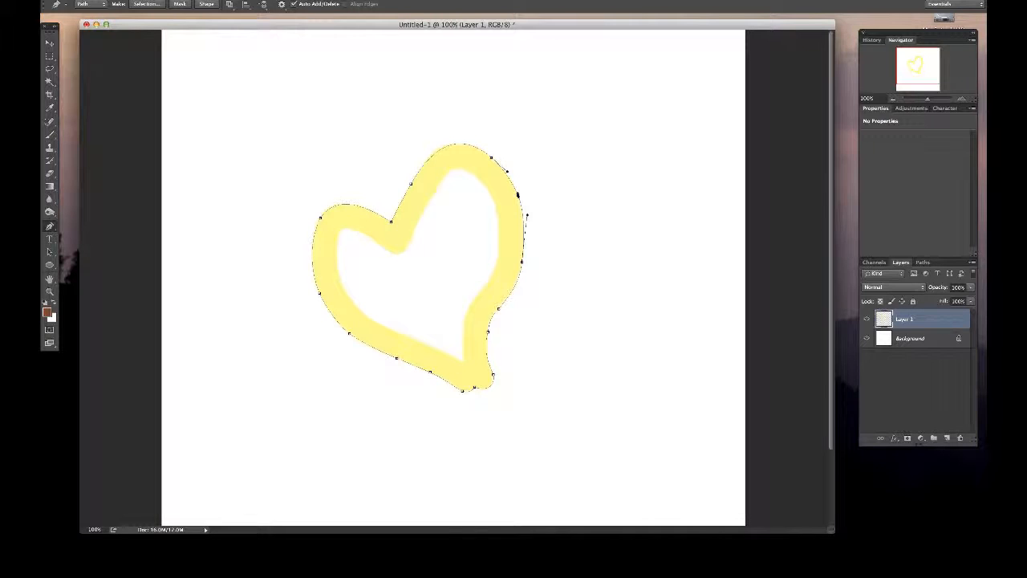
pyautogui.click(946, 438)
pyautogui.rightClick(442, 265)
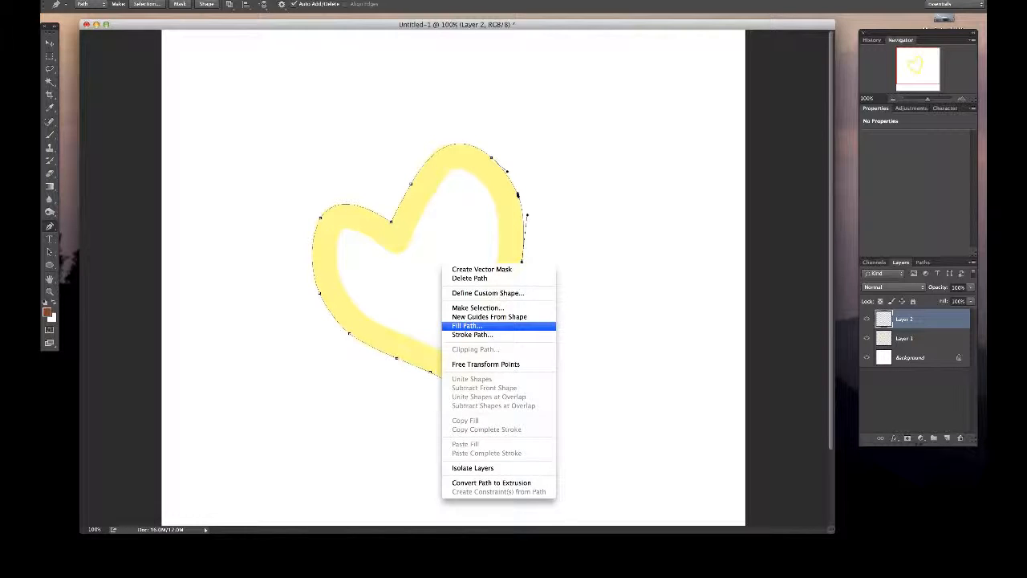
pyautogui.click(521, 325)
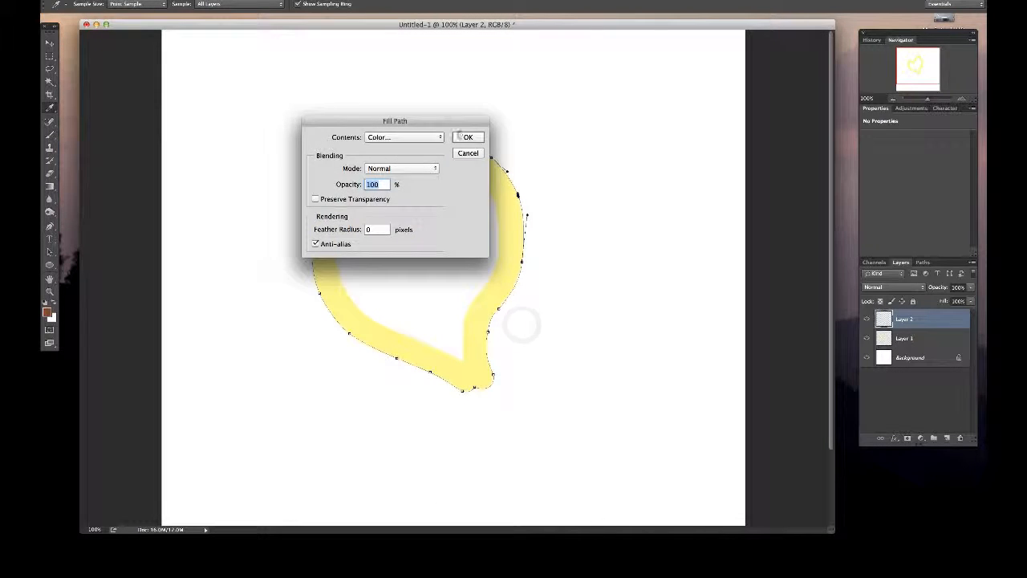
pyautogui.click(465, 137)
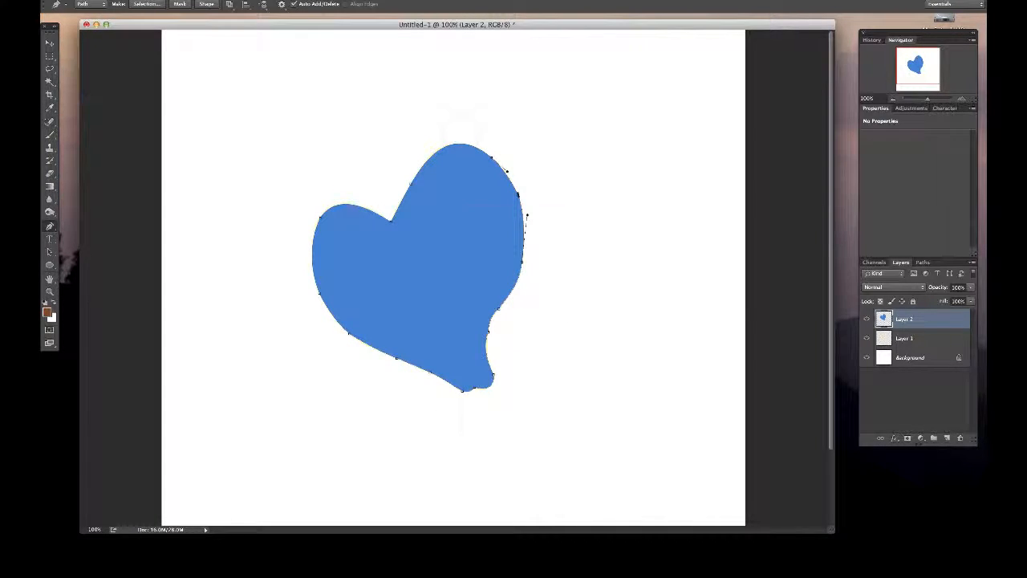
# - Stroke the heart path with the Pencil tool
pyautogui.rightClick(464, 207)
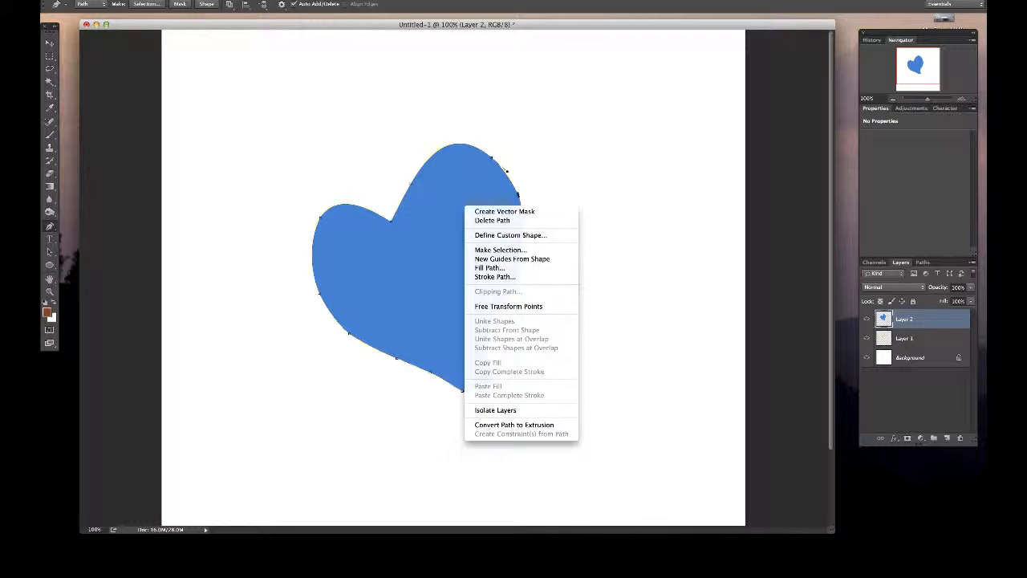
pyautogui.click(560, 276)
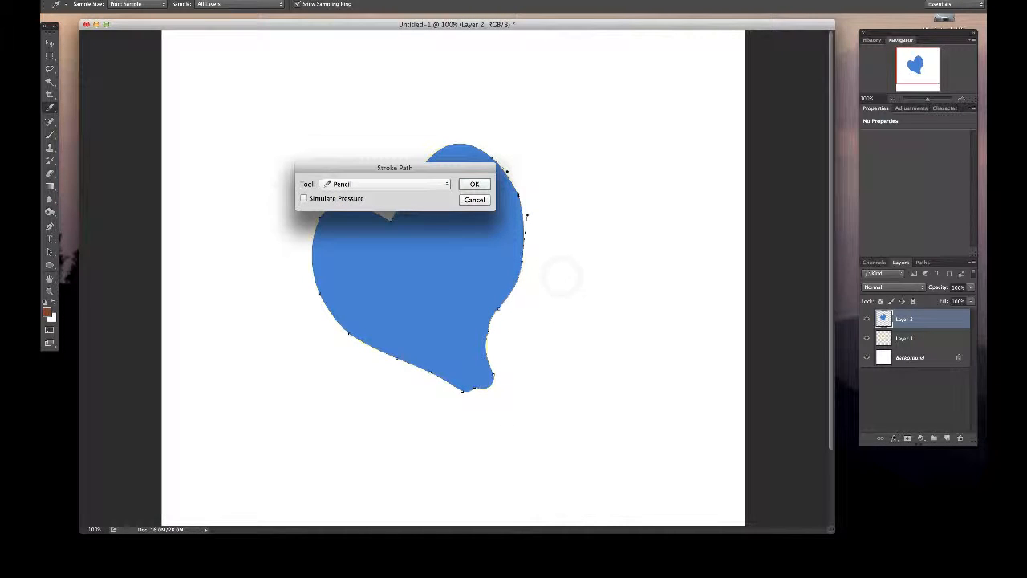
pyautogui.click(347, 201)
pyautogui.click(470, 186)
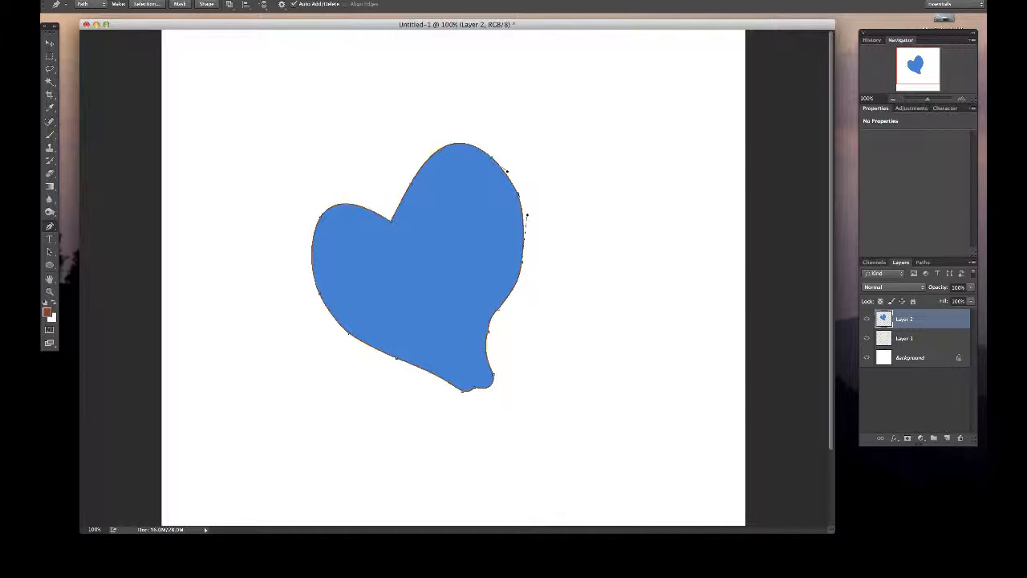
# - Show the document's paths and check the list of panels that can be displayed
pyautogui.click(470, 199)
pyautogui.click(923, 262)
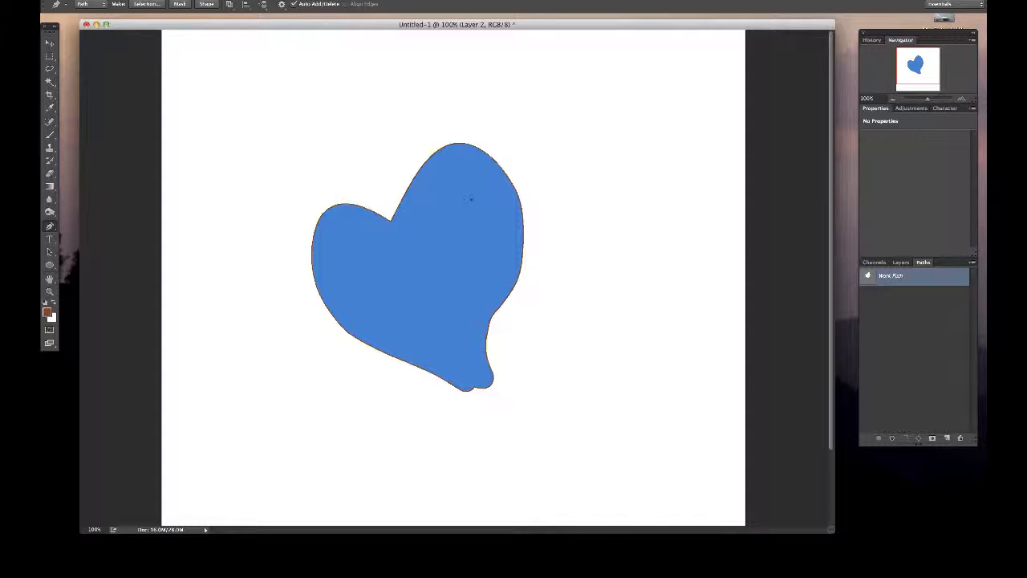
pyautogui.click(316, 0)
pyautogui.moveTo(347, 0)
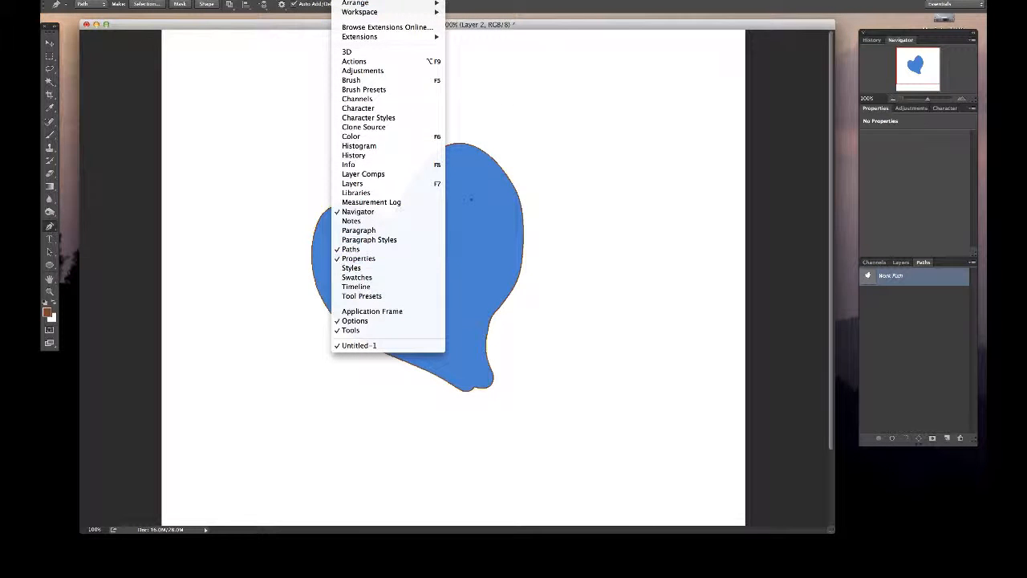
pyautogui.click(946, 348)
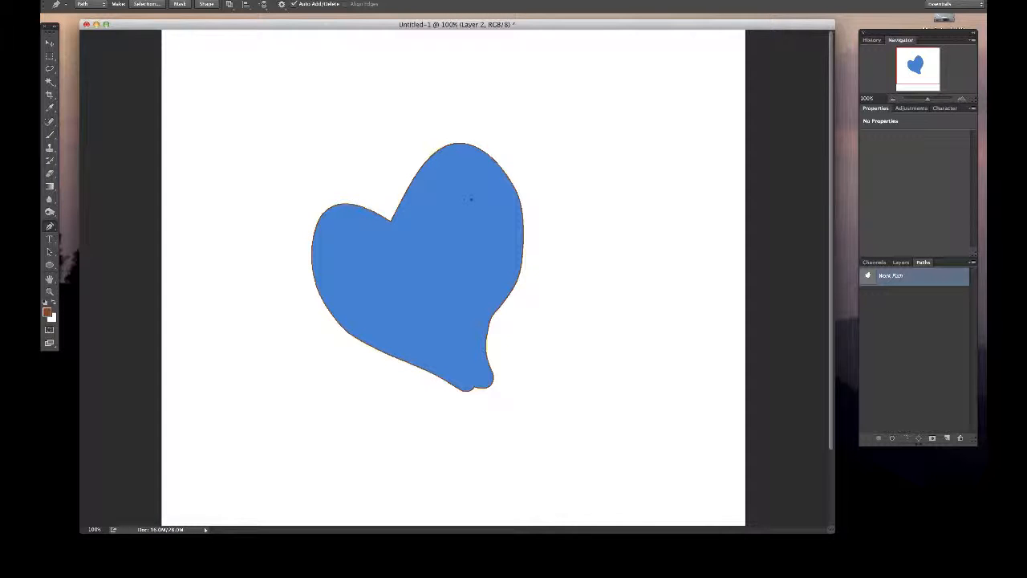
# - Delete the heart's work path and undo the deletion
pyautogui.rightClick(556, 318)
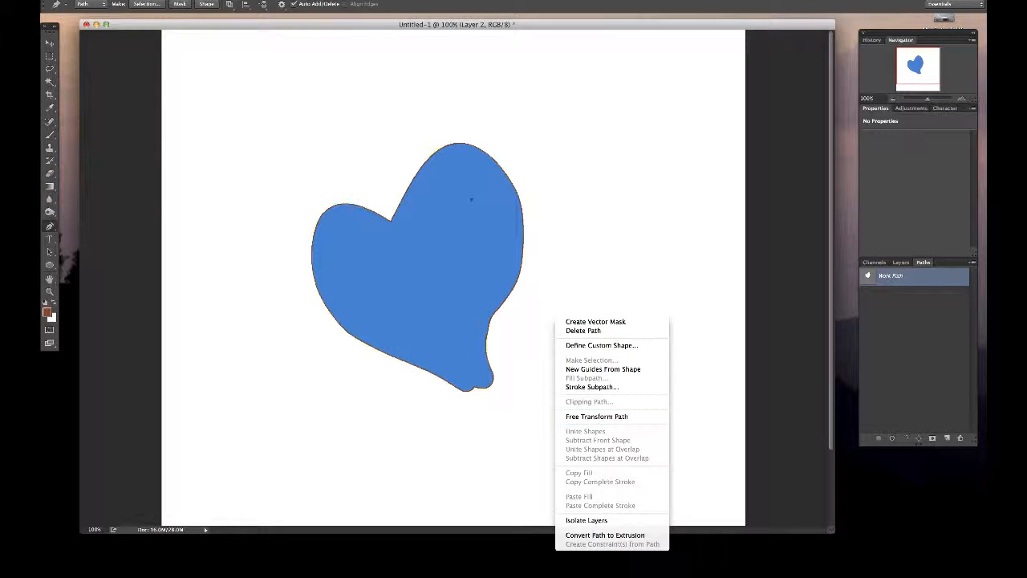
pyautogui.click(606, 329)
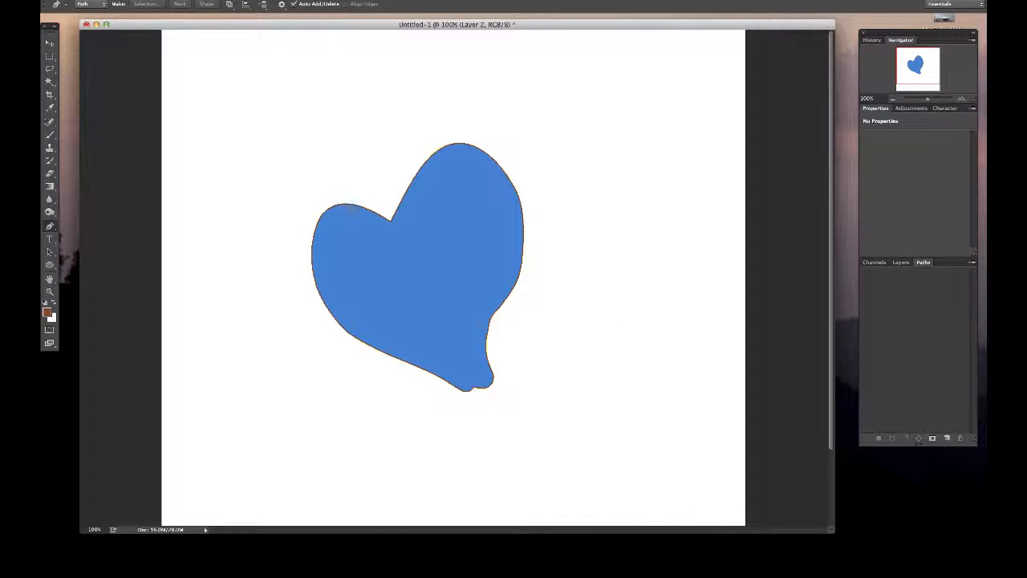
pyautogui.press('super+z')
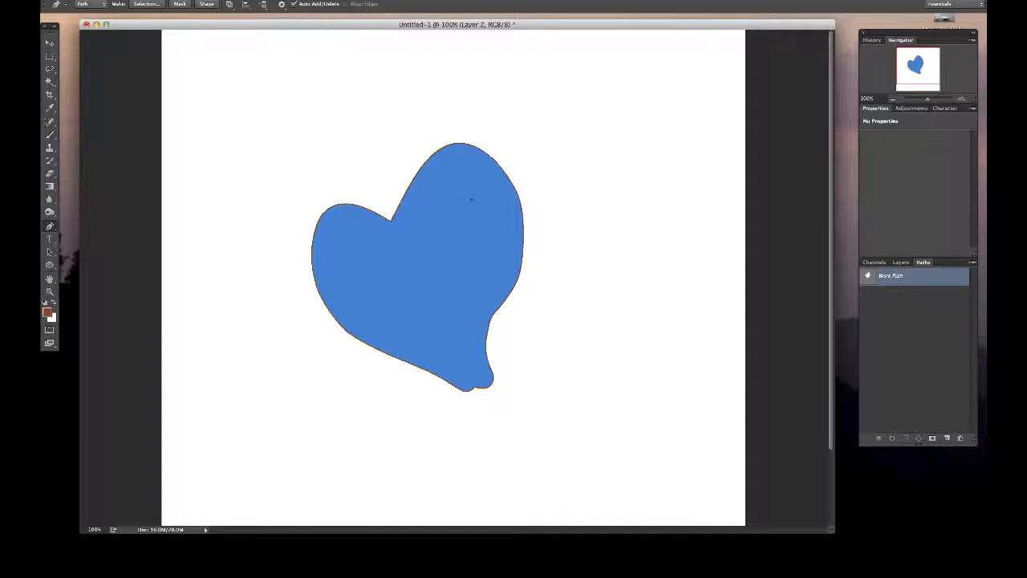
# - Save the heart's work path as a permanent path named HEART
pyautogui.moveTo(915, 277); pyautogui.dragTo(947, 438)
pyautogui.doubleClick(885, 275)
pyautogui.write('HEART')
pyautogui.press('Return')
# - Load the HEART path as a selection, reset the foreground and background colors to their defaults, and switch to the Move tool
pyautogui.press('super+Return')
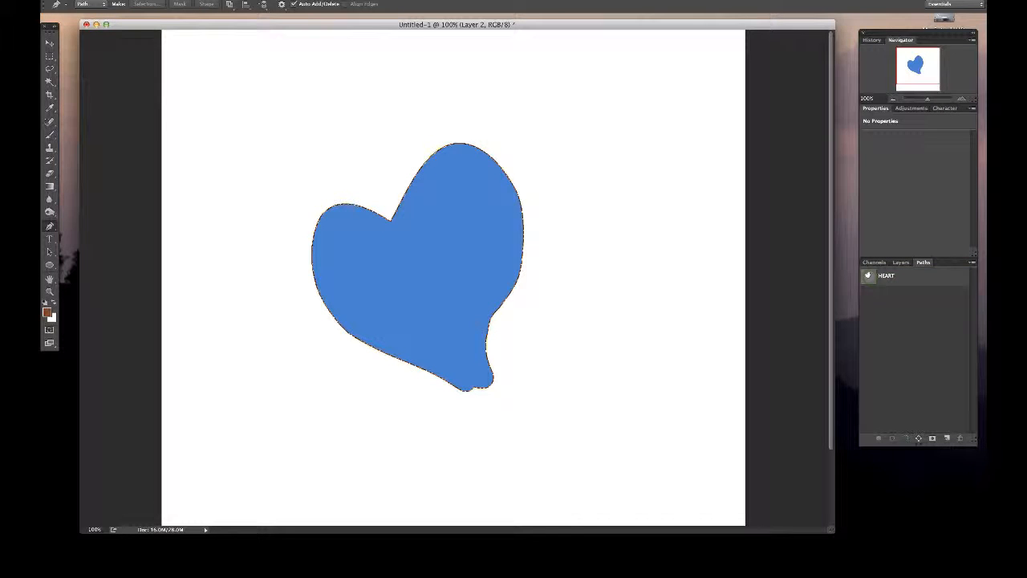
pyautogui.press('d')
pyautogui.press('v')
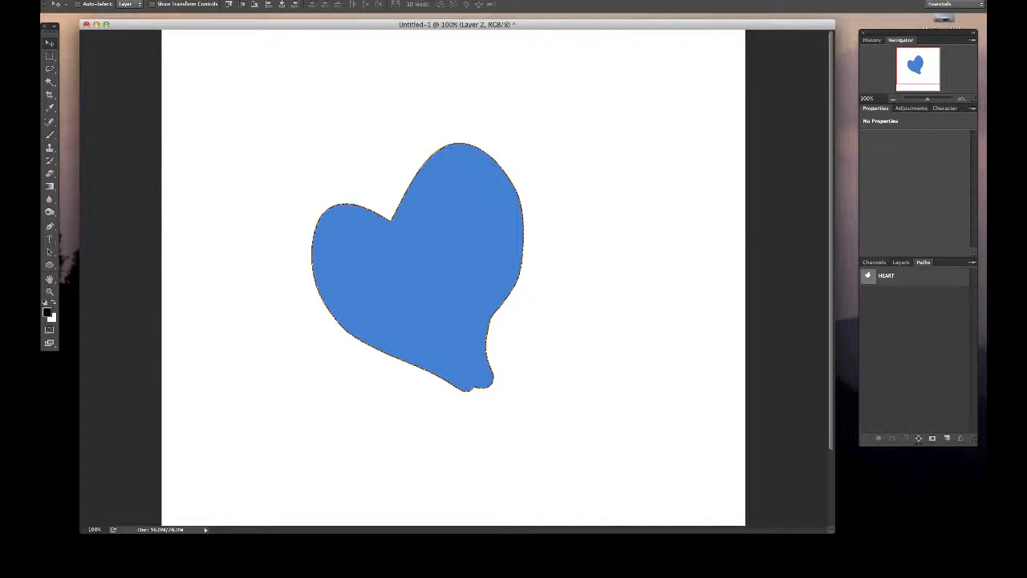
pyautogui.press('F11')
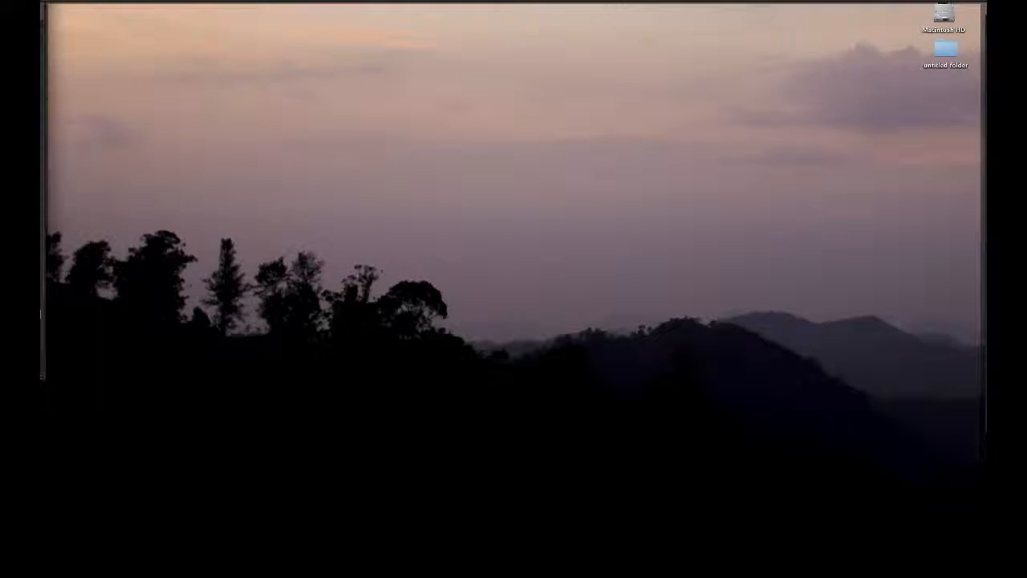
pyautogui.press('F11')
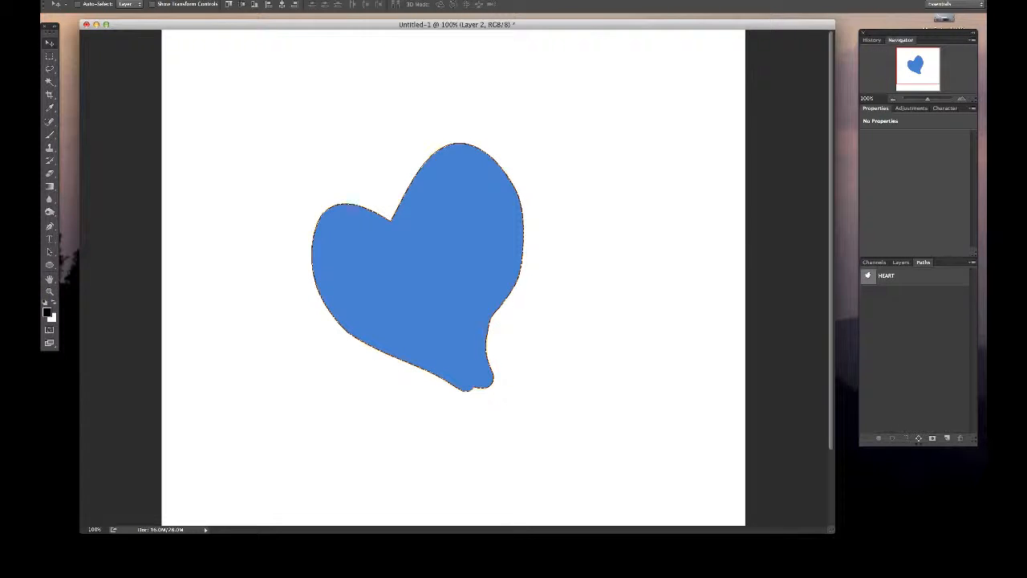
pyautogui.click(874, 262)
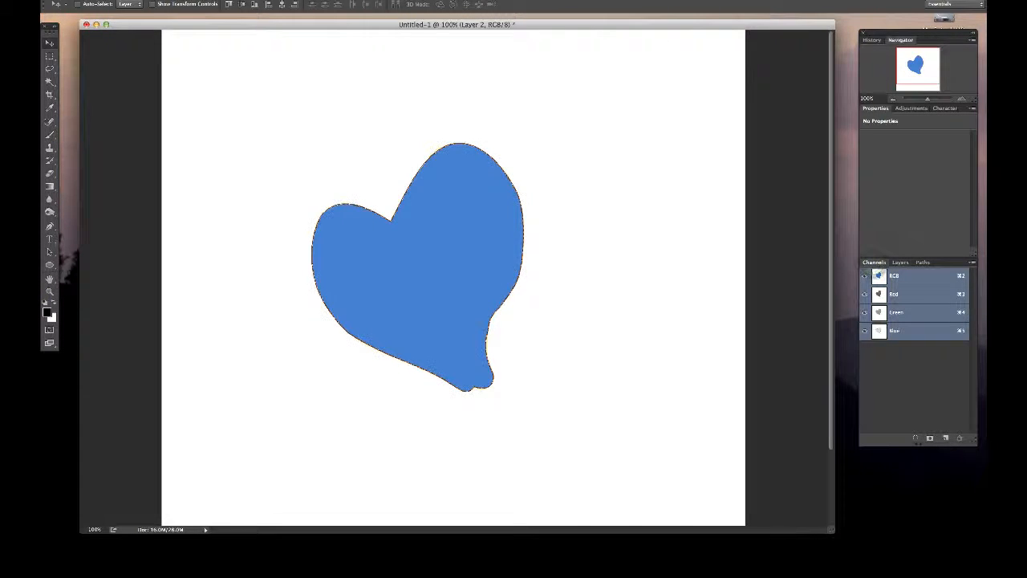
pyautogui.click(901, 262)
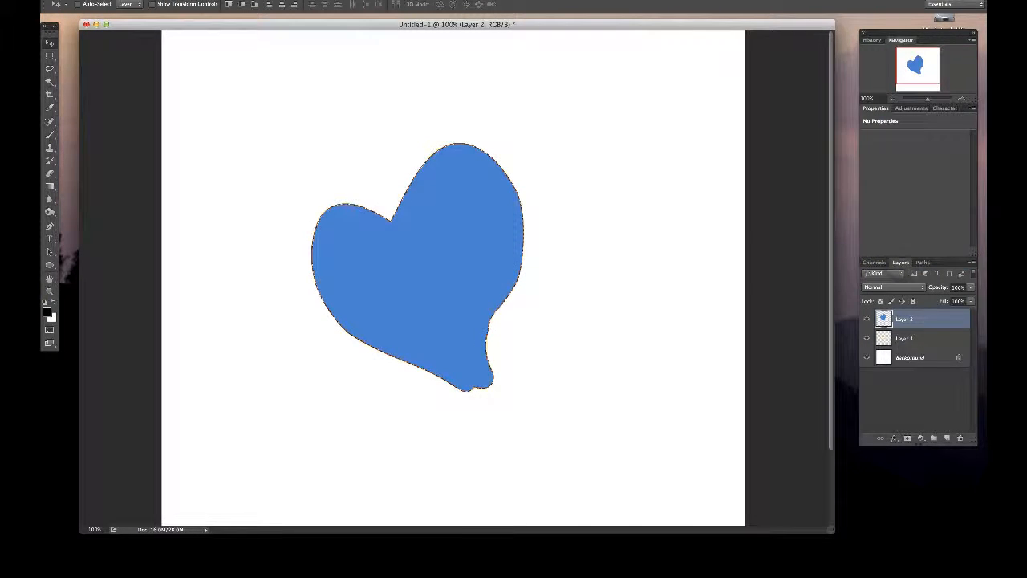
# - Duplicate the HEART path and clear the active selection
pyautogui.click(923, 263)
pyautogui.moveTo(938, 275); pyautogui.dragTo(946, 438)
pyautogui.moveTo(892, 294); pyautogui.dragTo(633, 412)
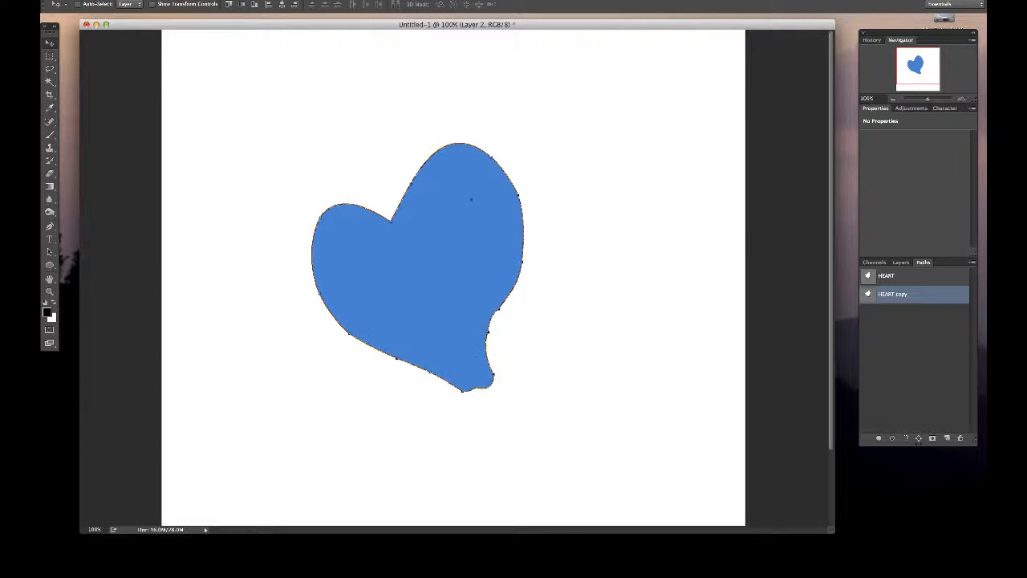
pyautogui.press('super+d')
# - Hide Layer 2, which holds the blue filled heart
pyautogui.click(874, 263)
pyautogui.click(901, 262)
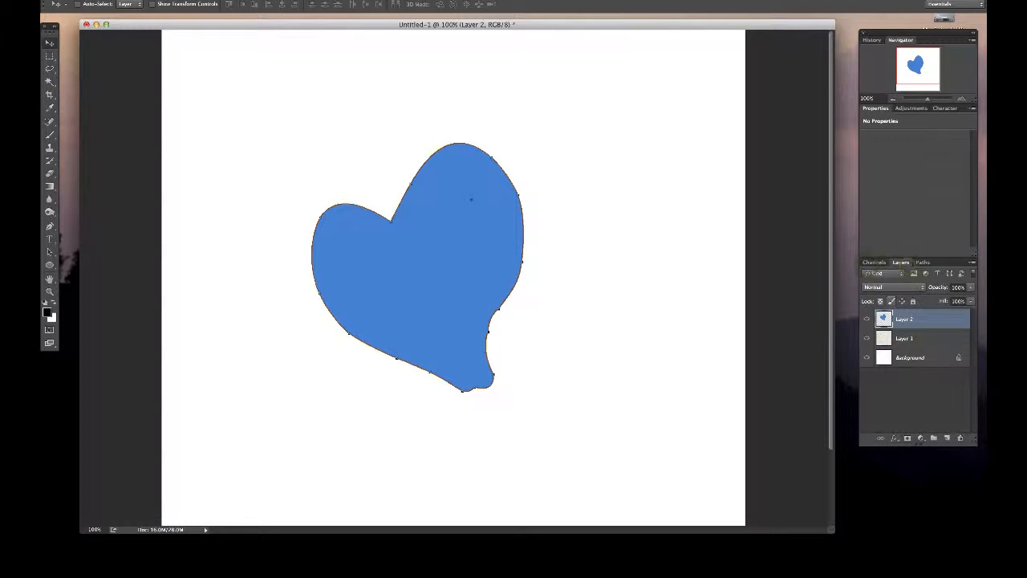
pyautogui.click(866, 319)
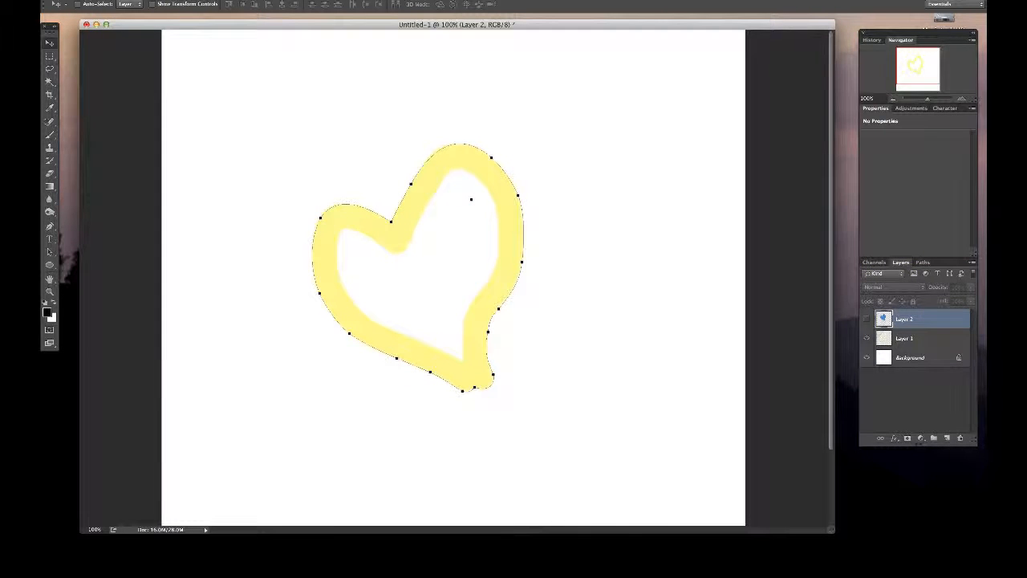
# - With the Pen tool, select the HEART copy path's segment along the right lobe's outer edge
pyautogui.press('p')
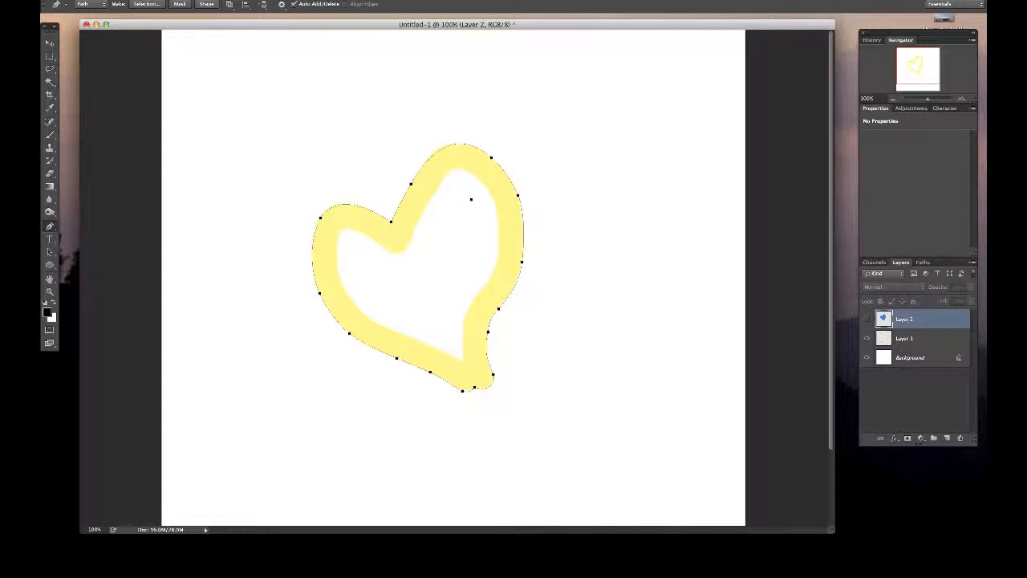
pyautogui.click(471, 200)
pyautogui.click(498, 309)
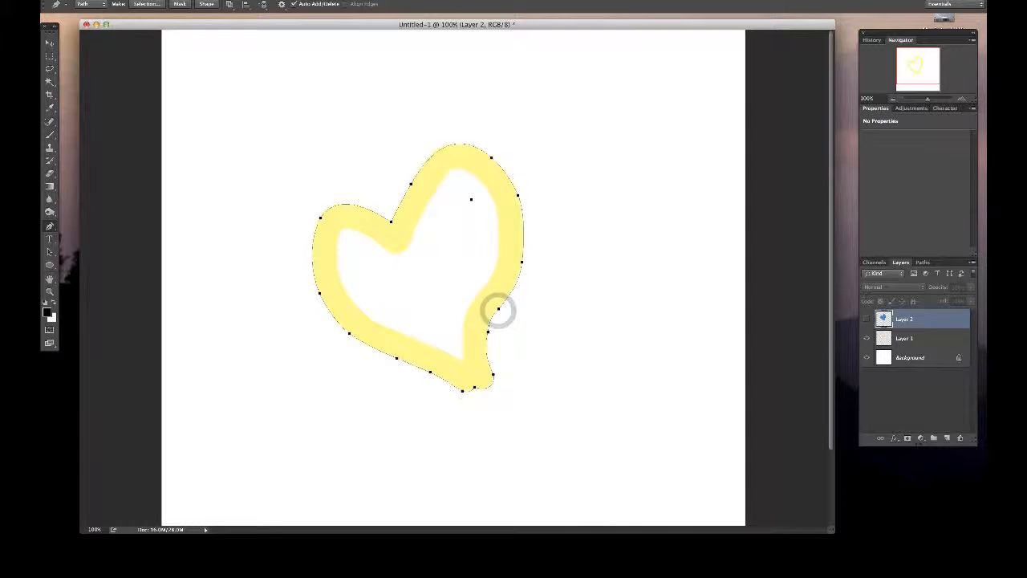
pyautogui.click(521, 263)
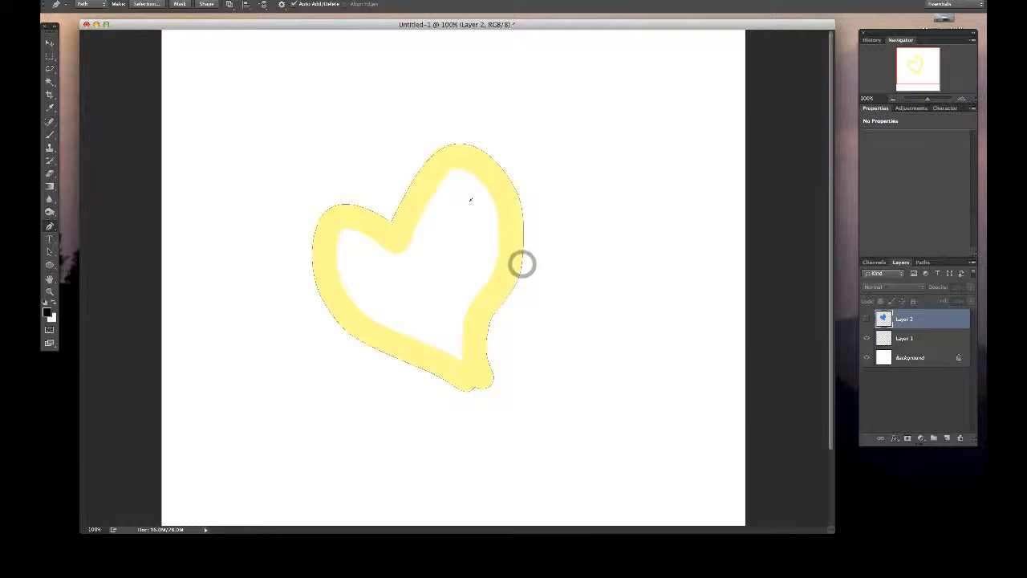
pyautogui.click(522, 224)
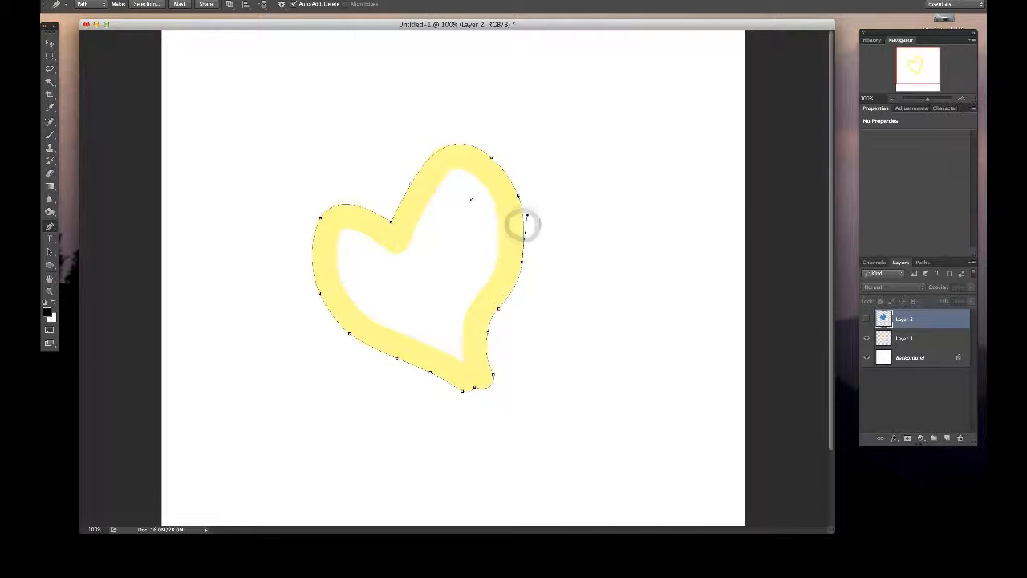
# - Duplicate the HEART copy path and return to the layer list
pyautogui.click(924, 263)
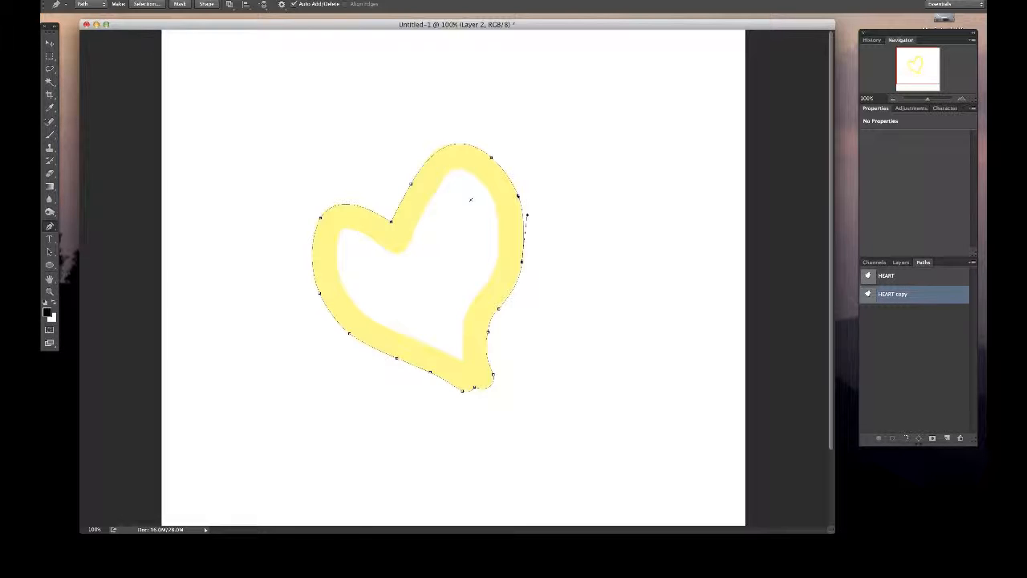
pyautogui.press('F7')
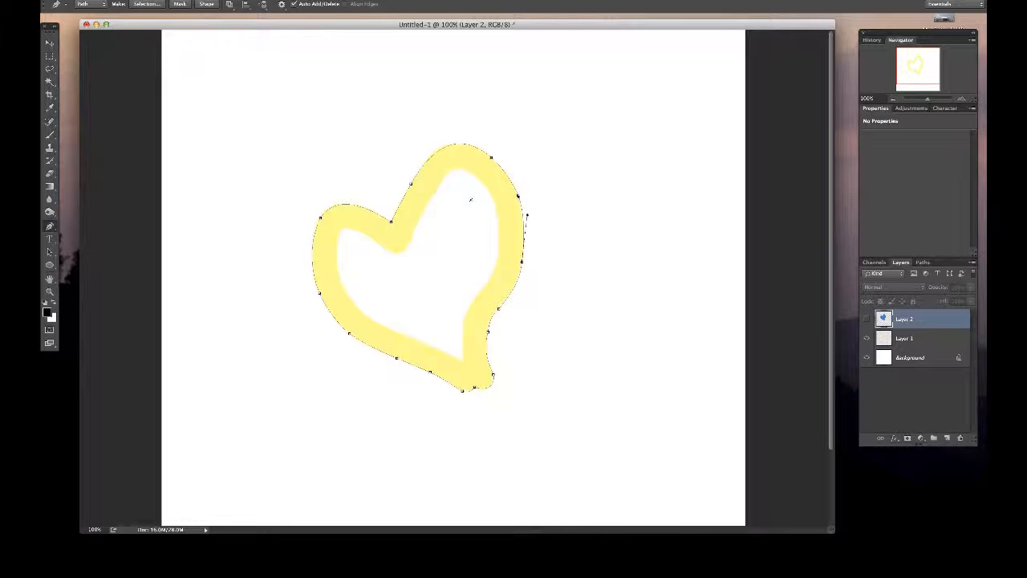
pyautogui.click(922, 261)
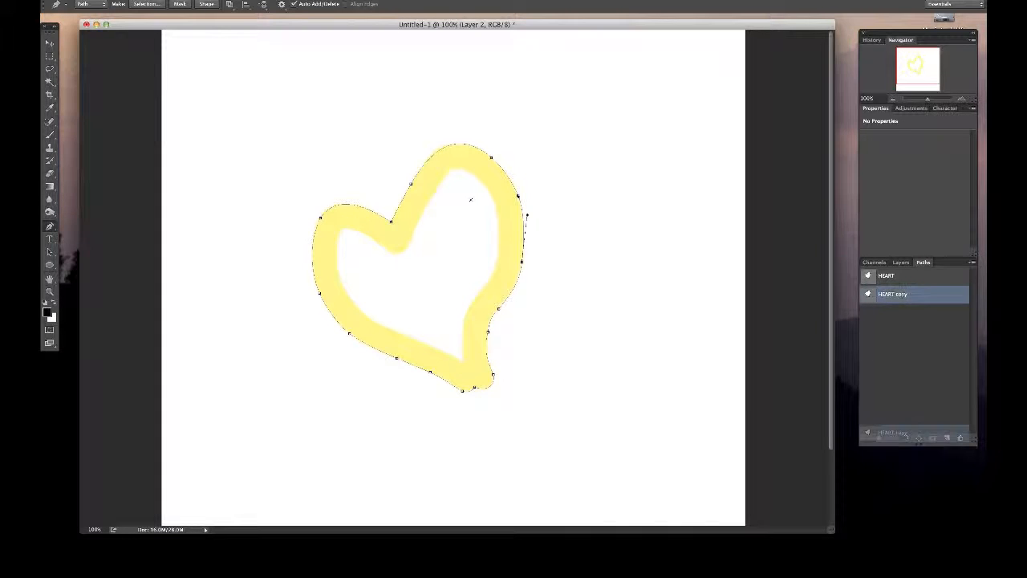
pyautogui.moveTo(928, 294); pyautogui.dragTo(946, 438)
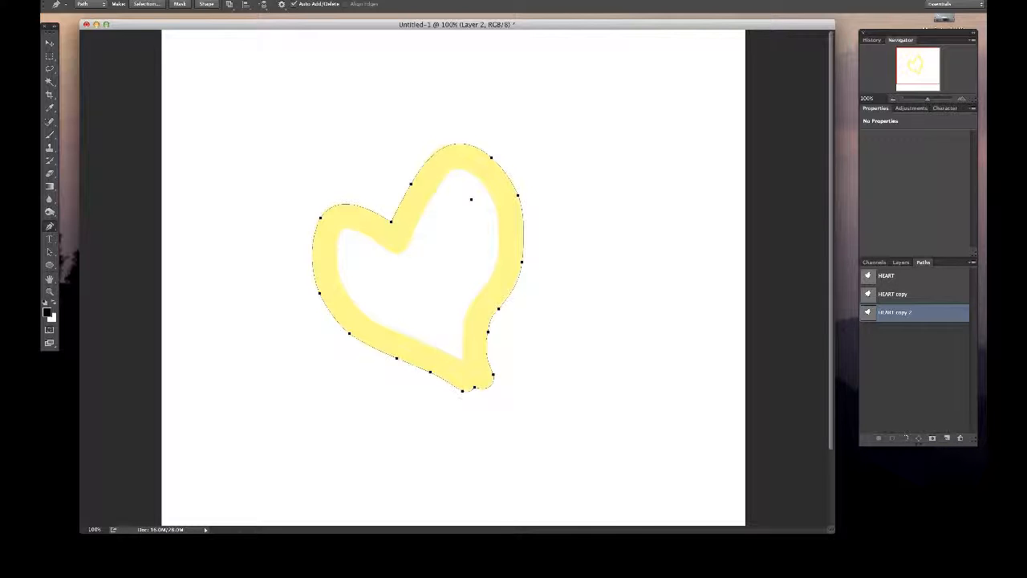
pyautogui.press('F7')
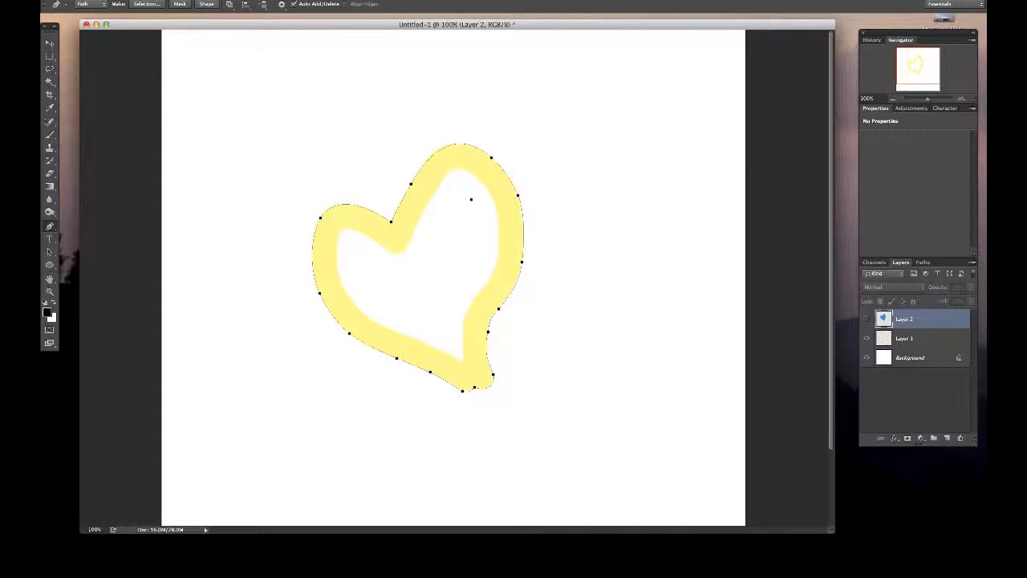
# - Draw an open path of four straight segments from above the heart's right lobe, around its right side, to right of its tip
pyautogui.click(471, 105)
pyautogui.click(655, 98)
pyautogui.click(668, 201)
pyautogui.click(643, 333)
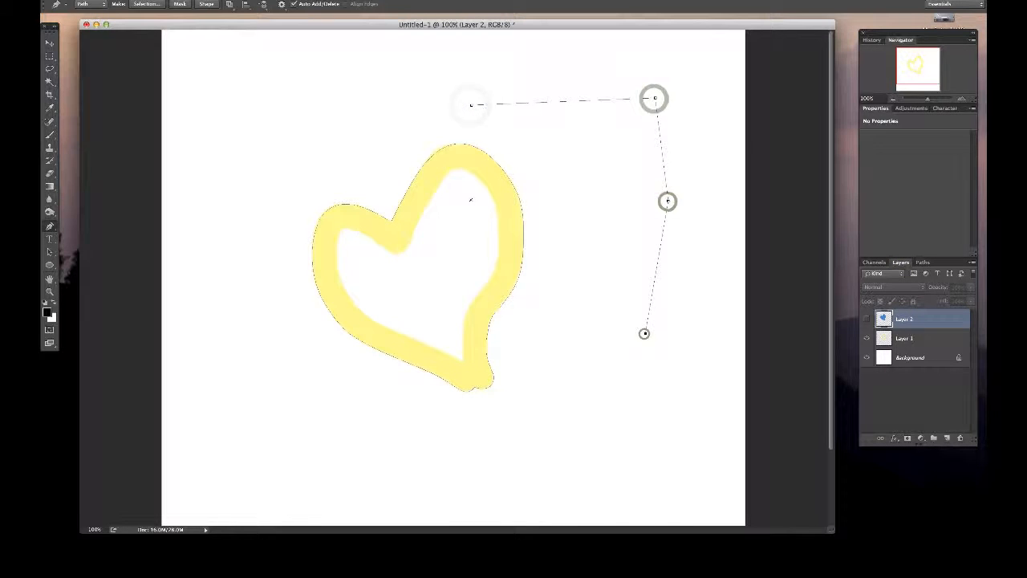
pyautogui.click(570, 343)
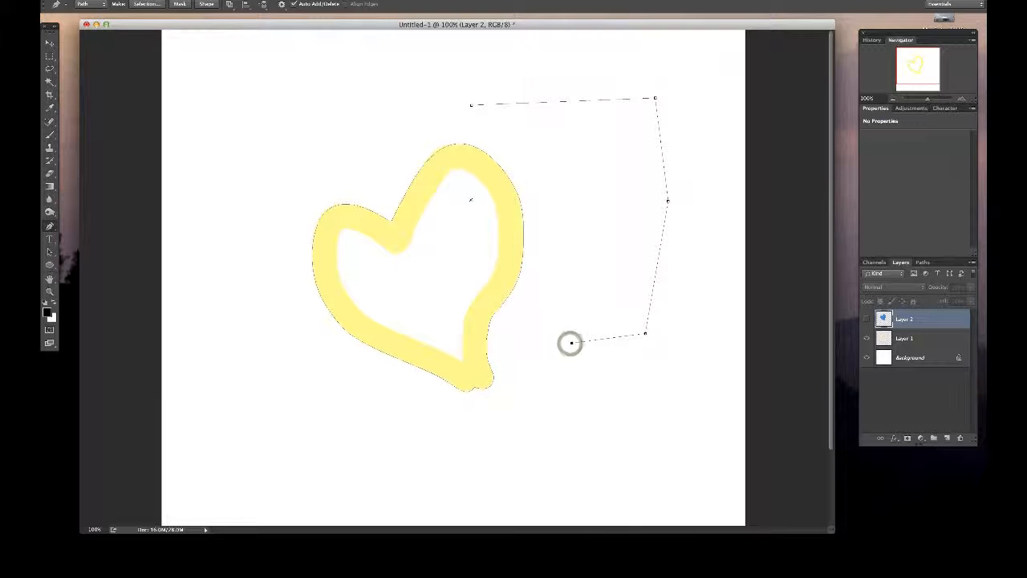
pyautogui.keyDown('super'); pyautogui.click(667, 202); pyautogui.keyUp('super')
pyautogui.keyDown('super'); pyautogui.click(655, 99); pyautogui.keyUp('super')
pyautogui.click(570, 342)
pyautogui.click(570, 342)
pyautogui.click(645, 332)
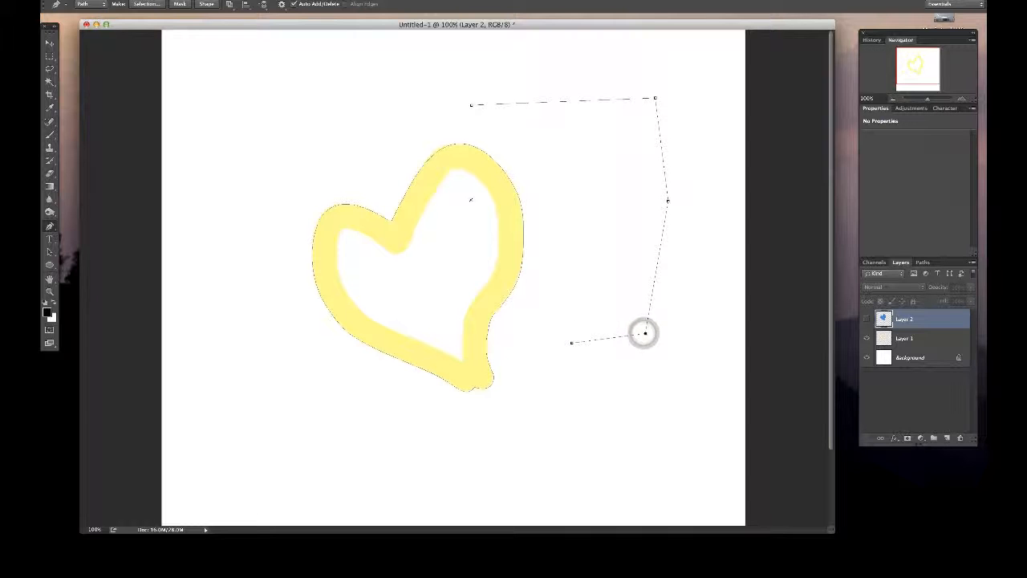
# - Continue the open path from its lower end with straight zigzag segments below and right of the heart, ending just below the heart's tip
pyautogui.click(571, 342)
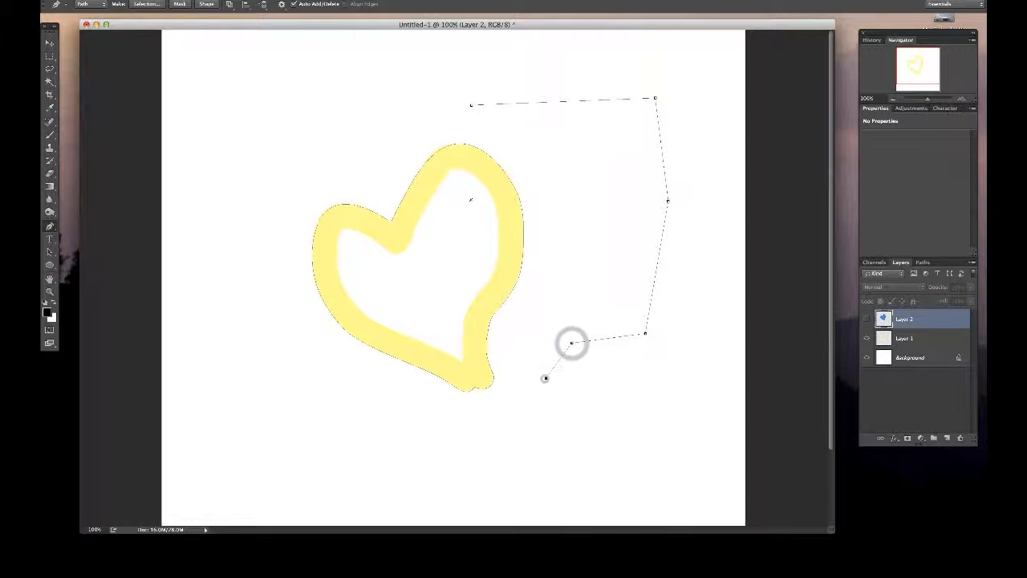
pyautogui.click(544, 378)
pyautogui.click(633, 398)
pyautogui.click(663, 364)
pyautogui.click(637, 492)
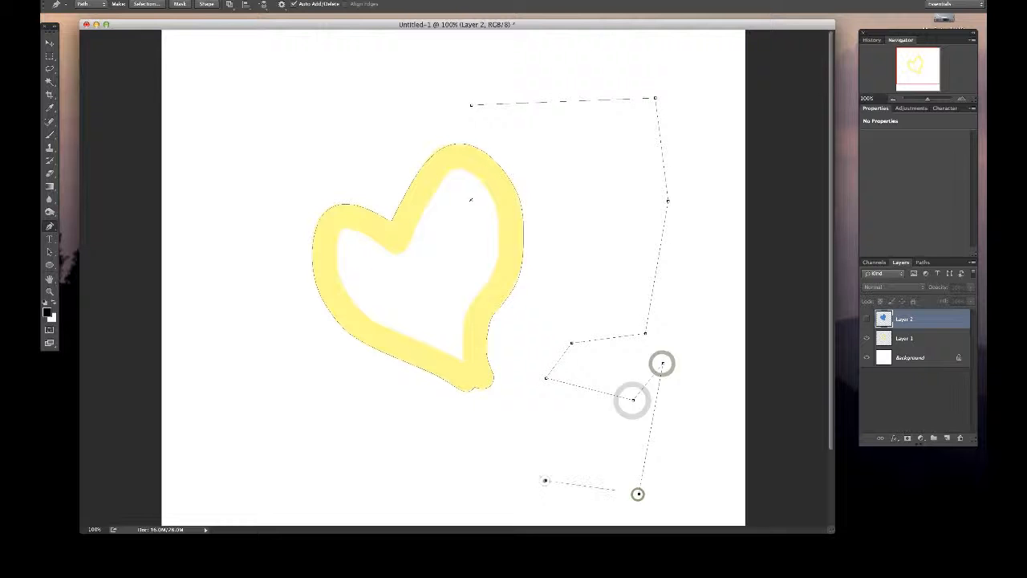
pyautogui.click(544, 480)
pyautogui.click(518, 417)
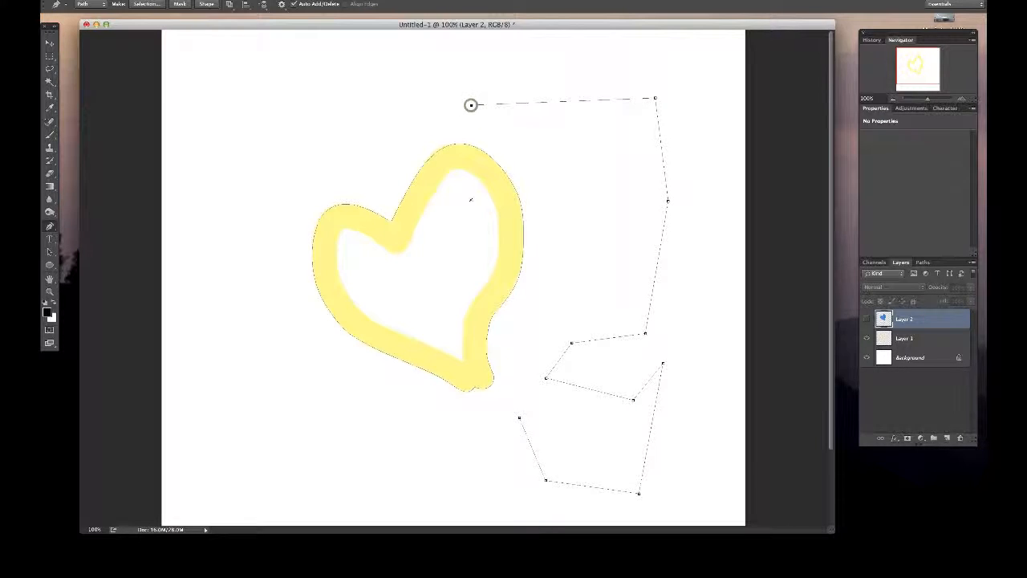
# - Extend the path from its starting anchor above the heart with straight segments leftward, then up and back to the right
pyautogui.click(409, 104)
pyautogui.click(351, 129)
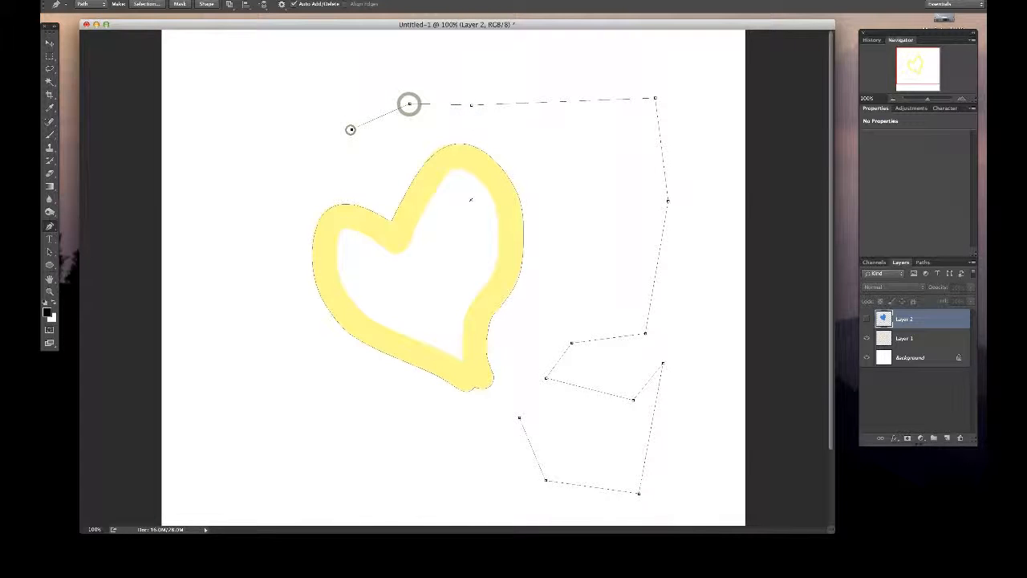
pyautogui.click(369, 82)
pyautogui.click(460, 62)
pyautogui.click(540, 74)
pyautogui.click(645, 235)
pyautogui.click(647, 235)
pyautogui.click(616, 253)
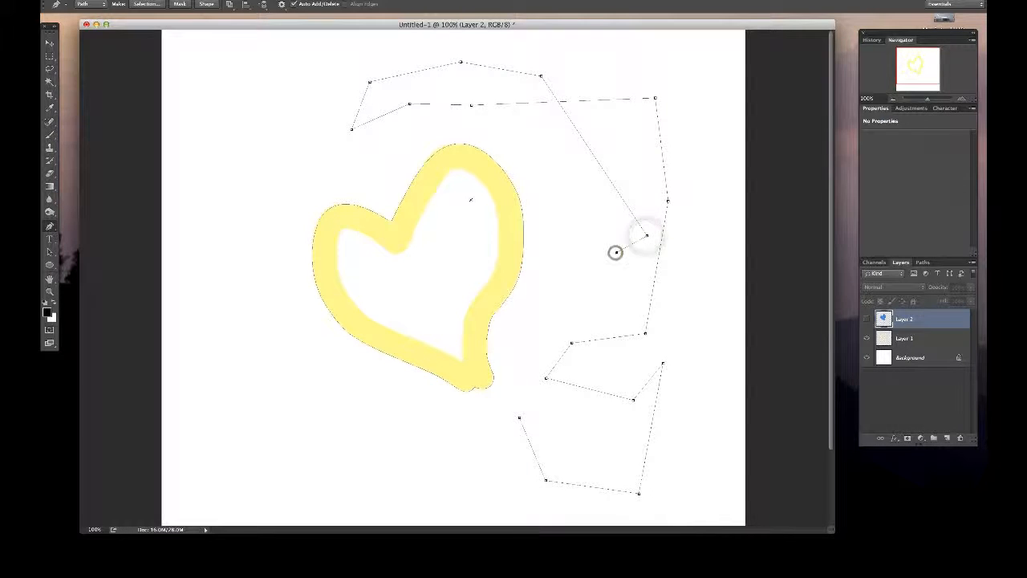
pyautogui.press('alt+super+z')
pyautogui.press('alt+super+z')
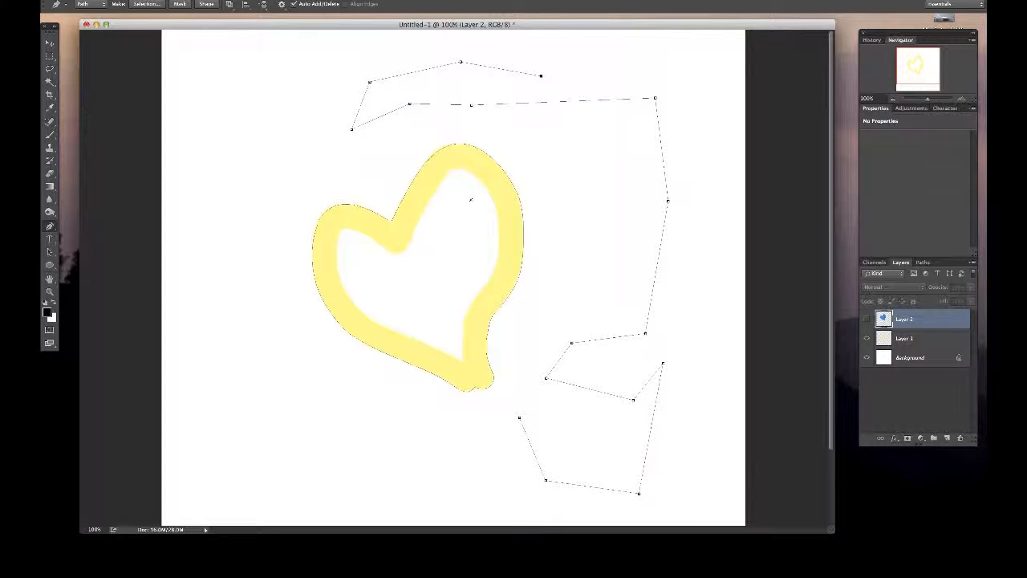
pyautogui.click(658, 128)
pyautogui.click(655, 98)
pyautogui.click(703, 100)
pyautogui.click(655, 102)
# - Resume the path from its open end below the heart, run straight segments around the heart's left side, and close it at the upper open end
pyautogui.click(519, 417)
pyautogui.click(410, 455)
pyautogui.click(346, 398)
pyautogui.click(299, 328)
pyautogui.click(288, 226)
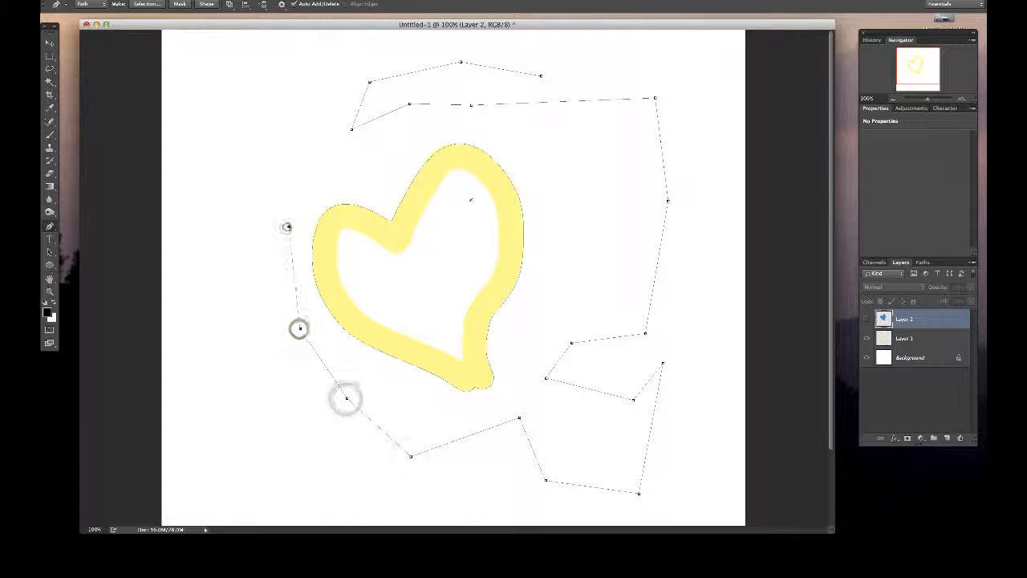
pyautogui.click(325, 113)
pyautogui.click(593, 69)
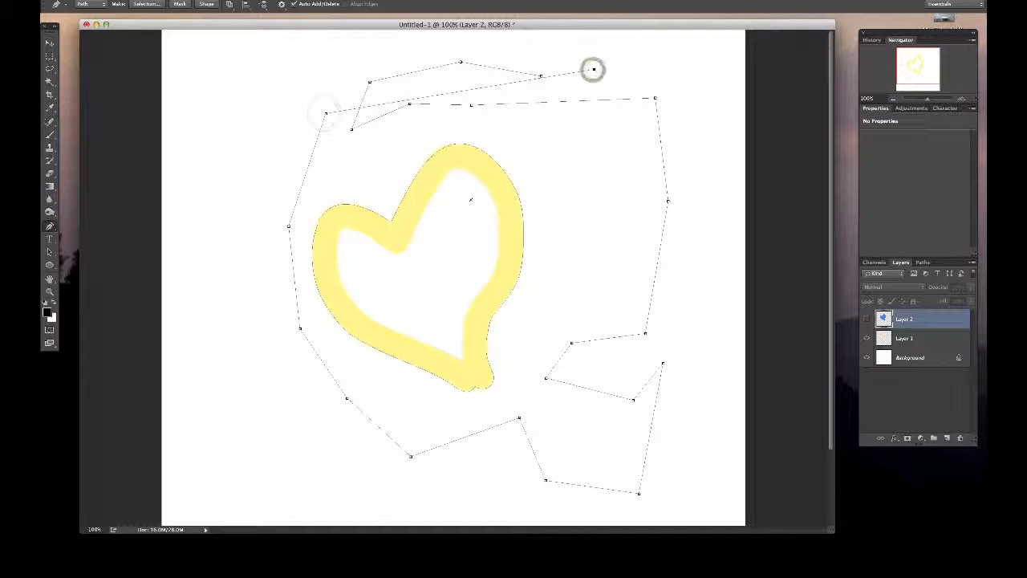
pyautogui.click(539, 76)
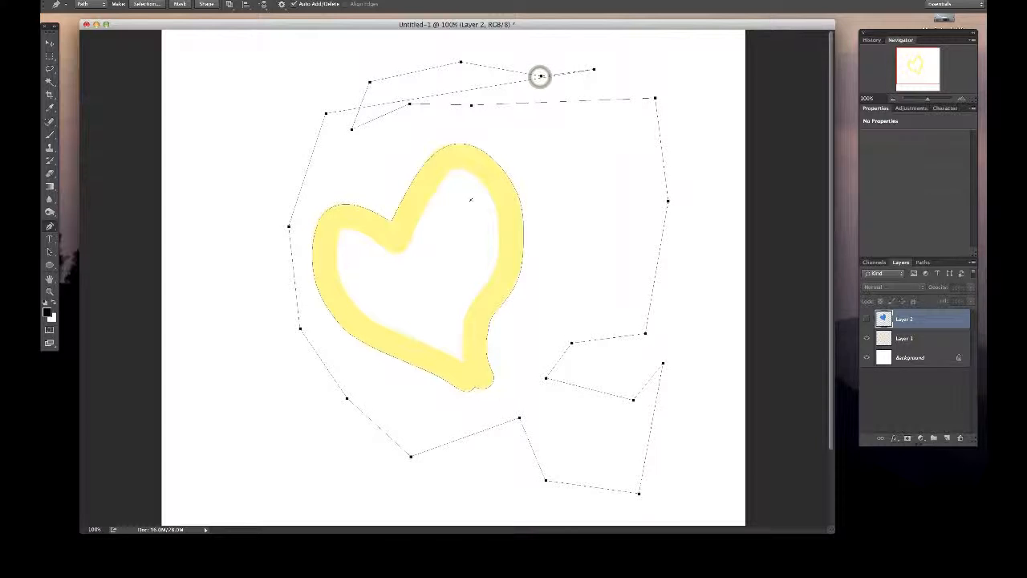
pyautogui.rightClick(568, 167)
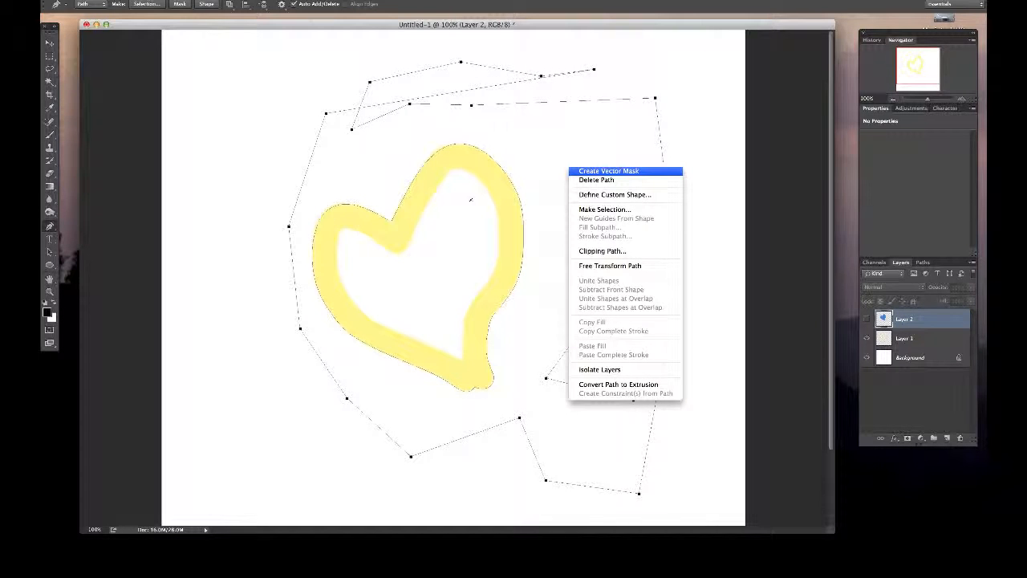
pyautogui.click(540, 163)
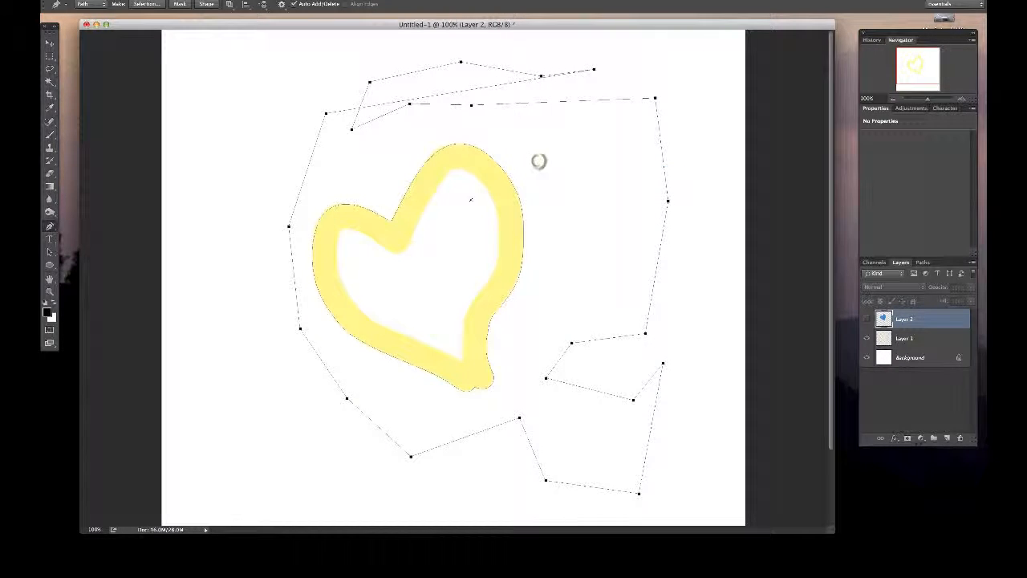